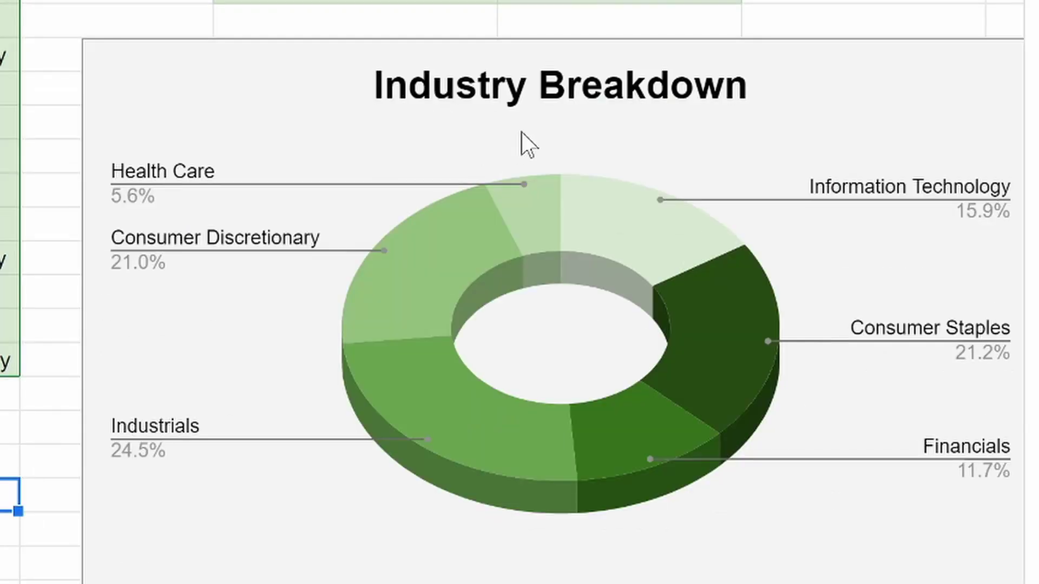
# Nudge the green 3D Industry Breakdown donut chart a little left, then deselect it
pyautogui.click(493, 151)
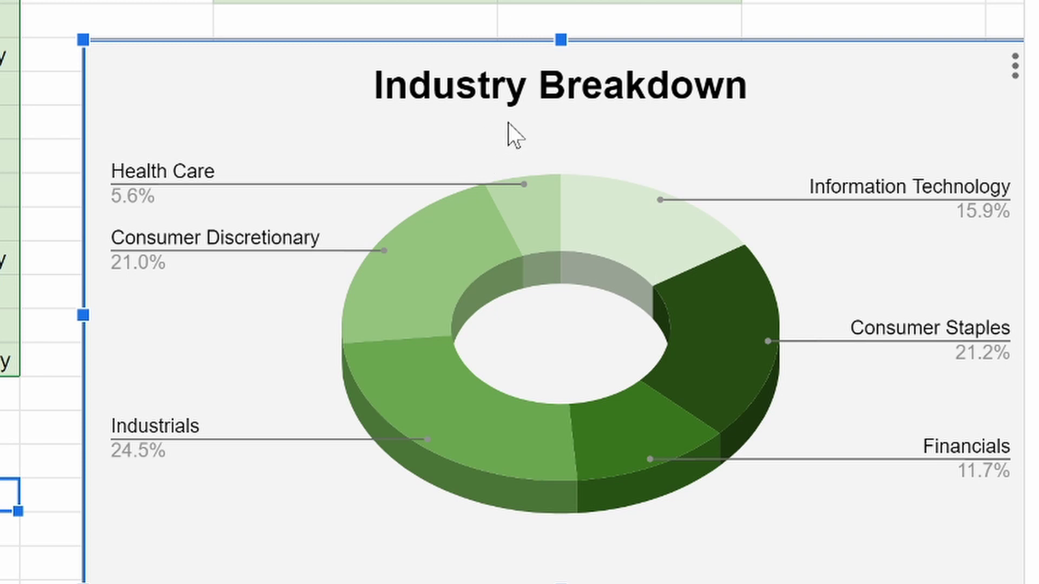
pyautogui.moveTo(515, 132); pyautogui.dragTo(460, 122)
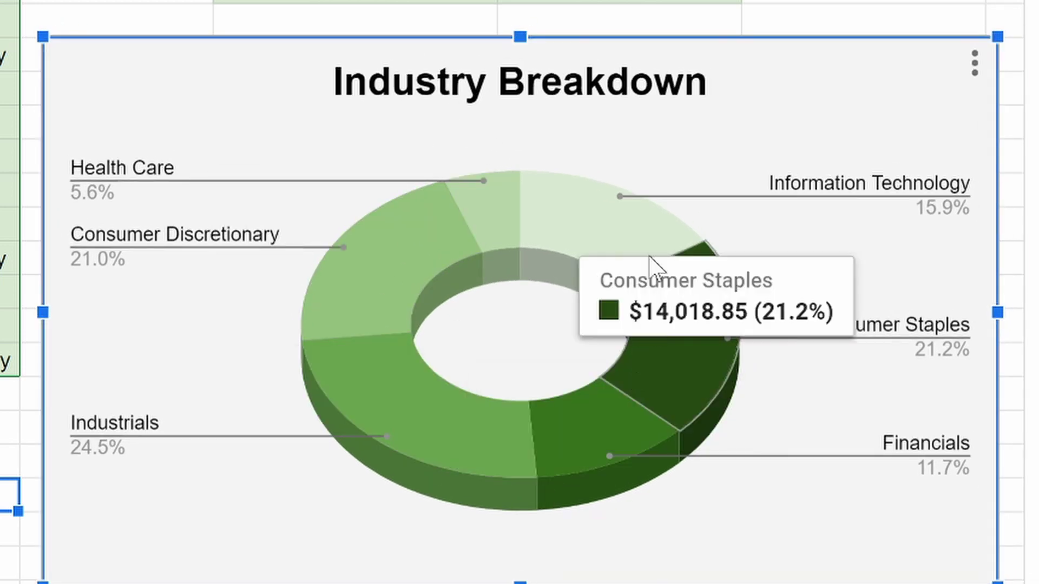
pyautogui.moveTo(645, 257)
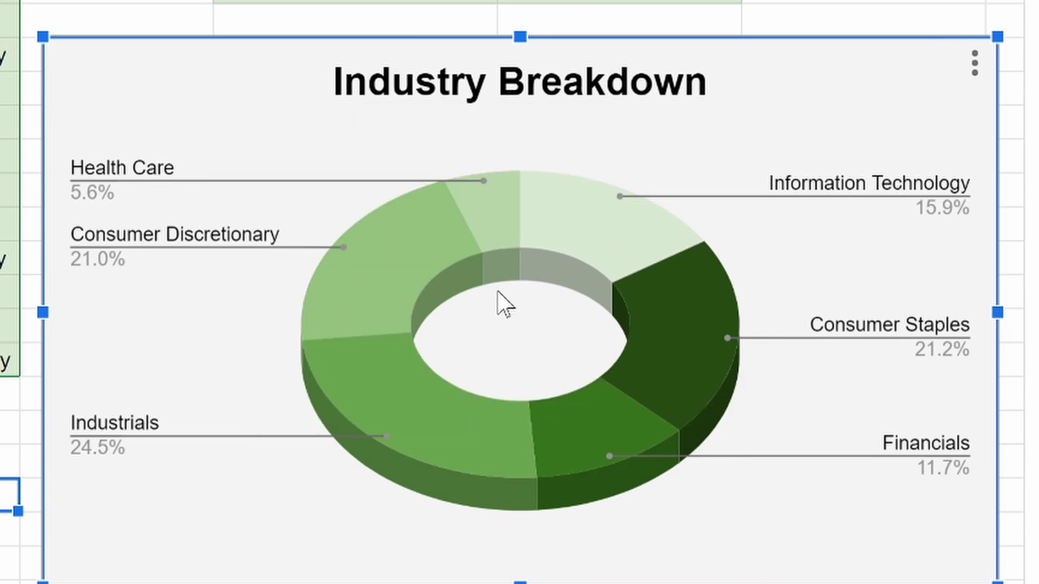
pyautogui.click(10, 495)
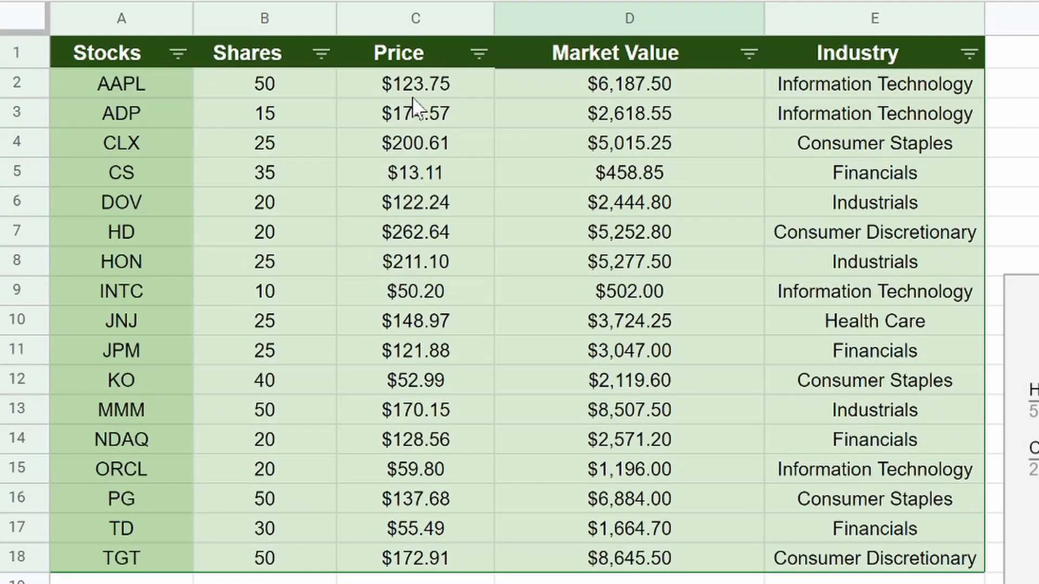
pyautogui.click(234, 158)
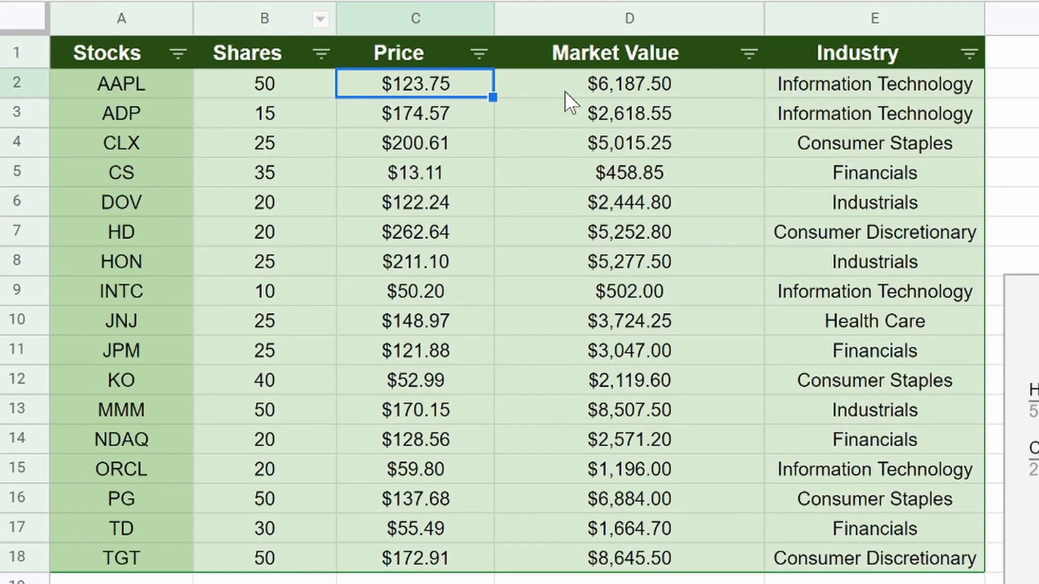
pyautogui.click(588, 96)
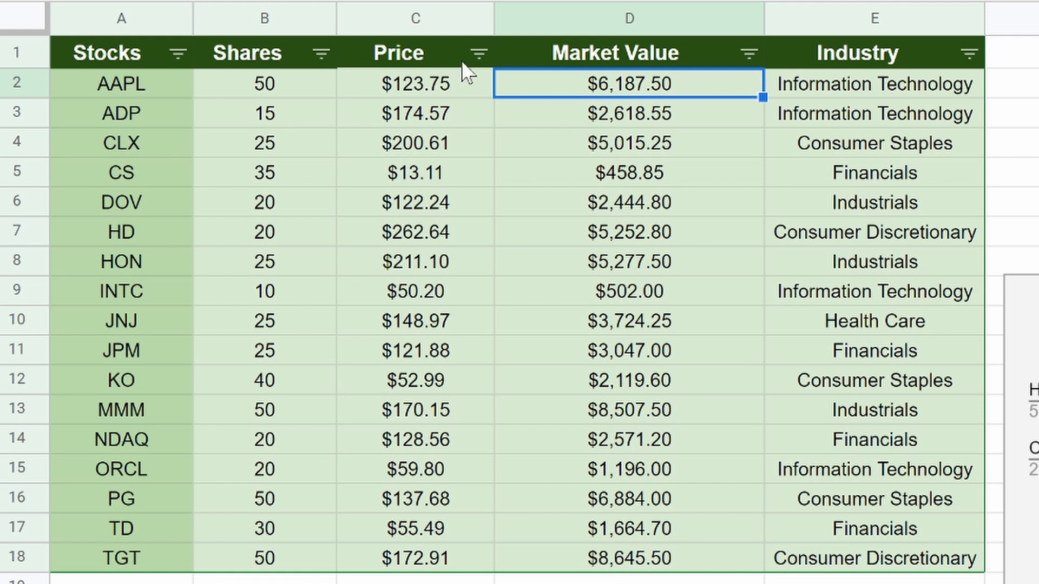
pyautogui.click(850, 91)
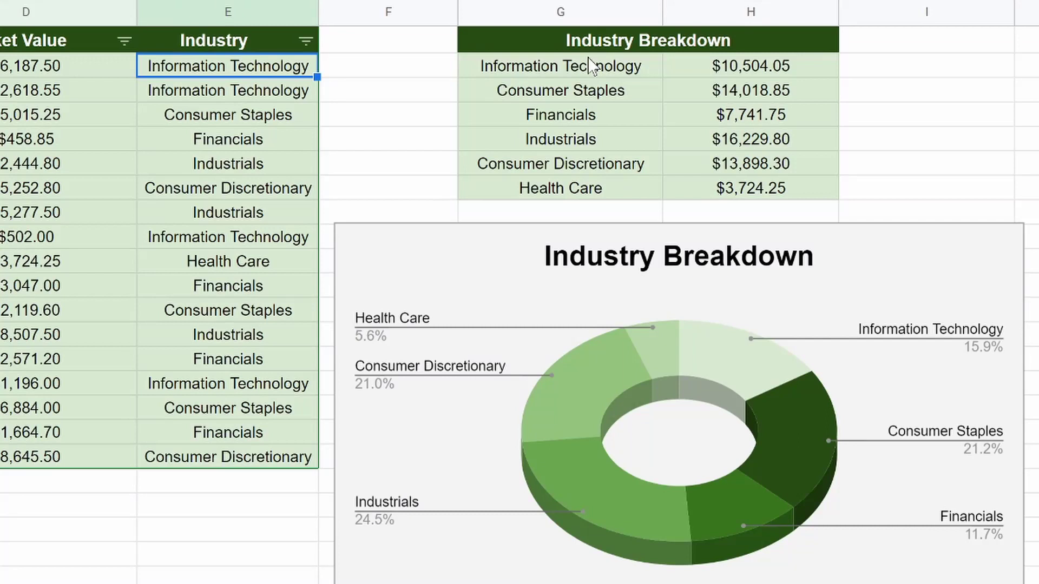
pyautogui.click(592, 65)
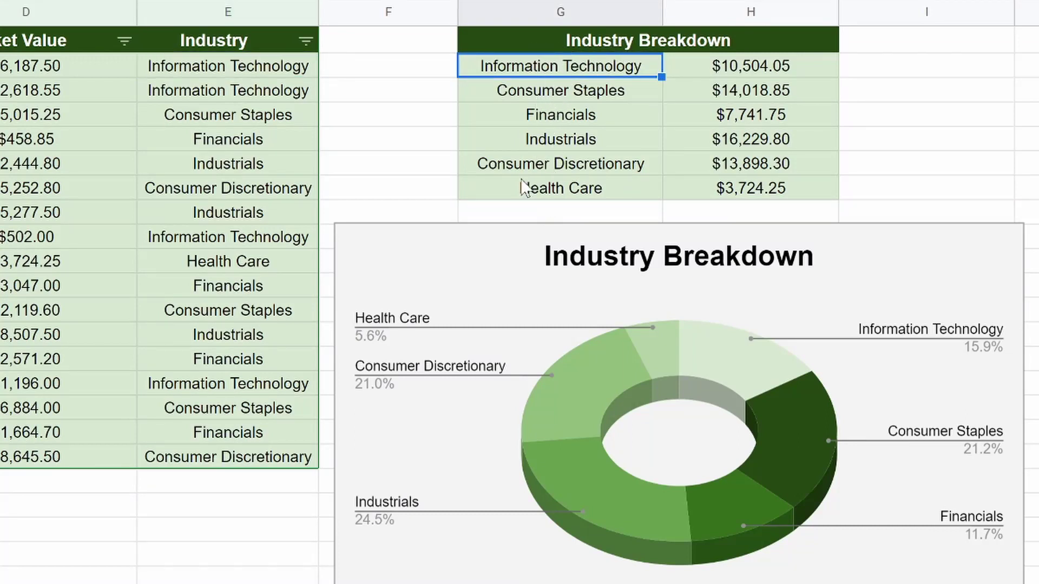
pyautogui.click(416, 265)
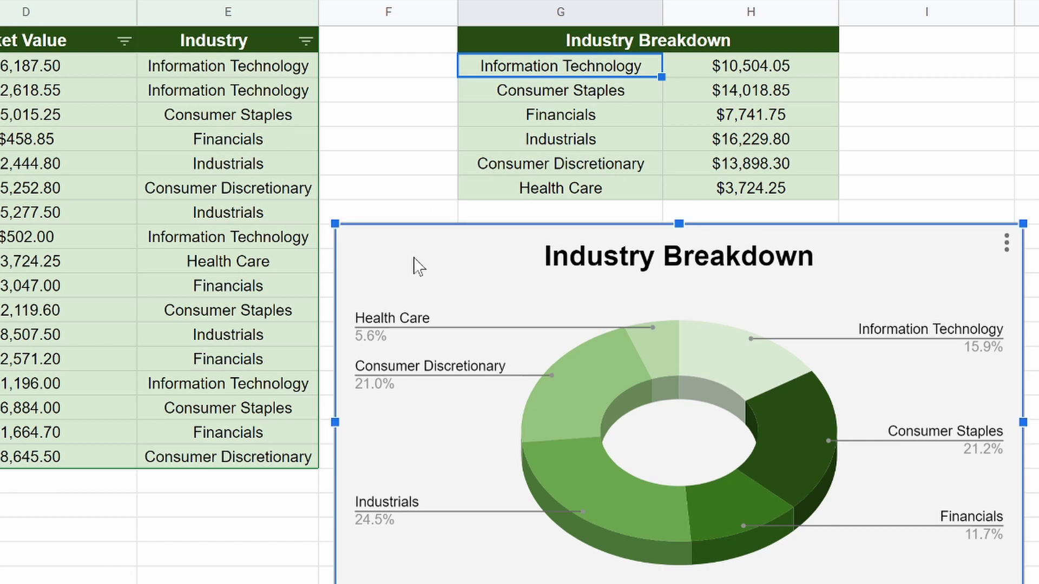
# Replace the AAPL ticker in A2 with CVS
pyautogui.click(271, 464)
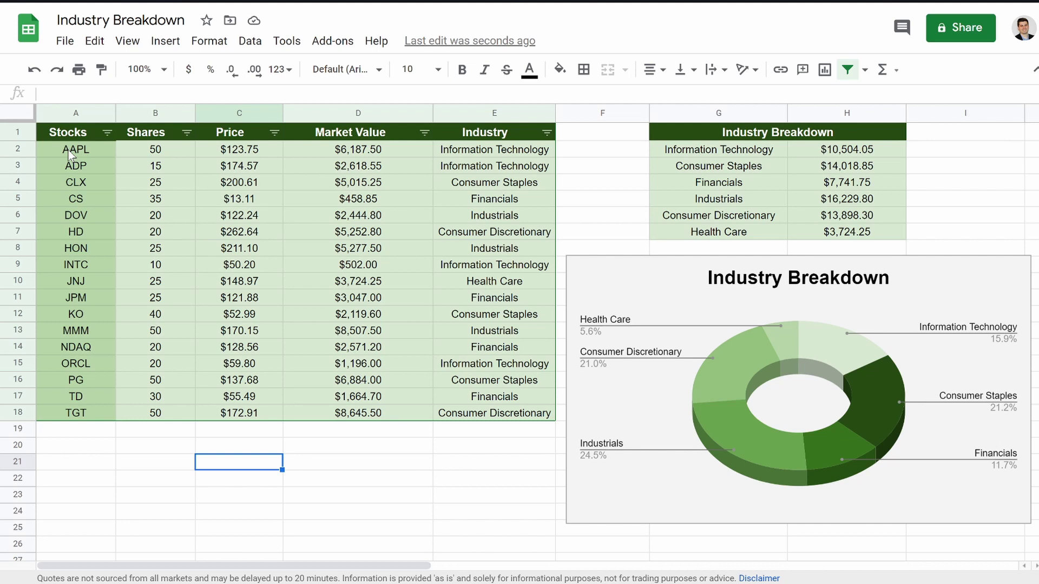
pyautogui.click(70, 154)
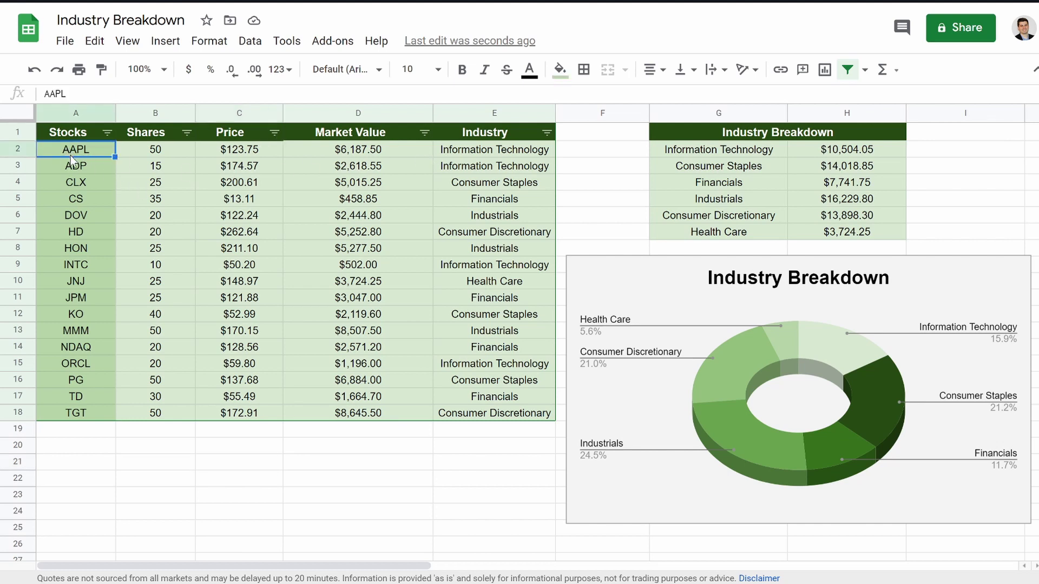
pyautogui.write('CVS')
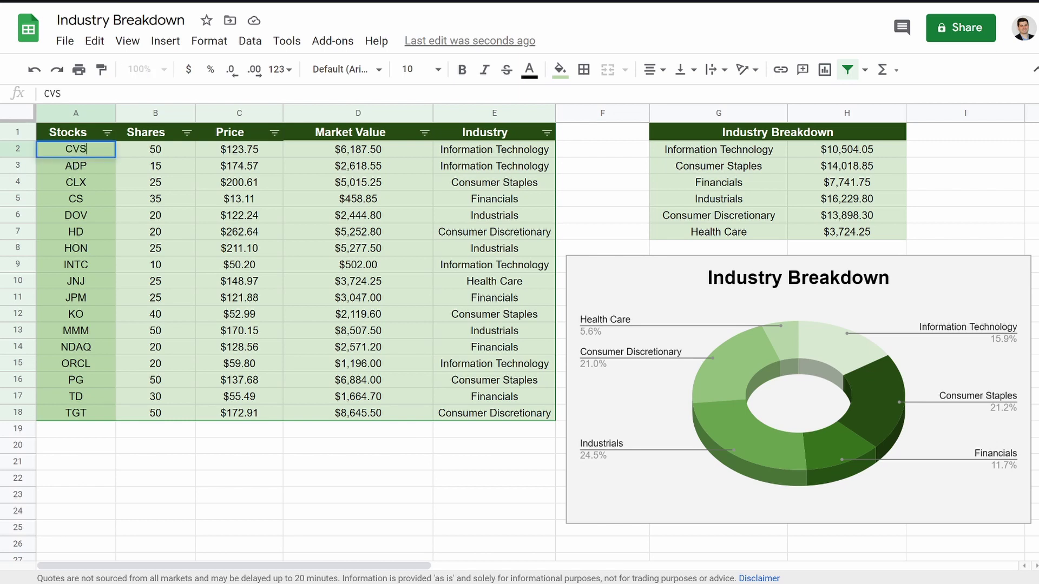
pyautogui.press('Return')
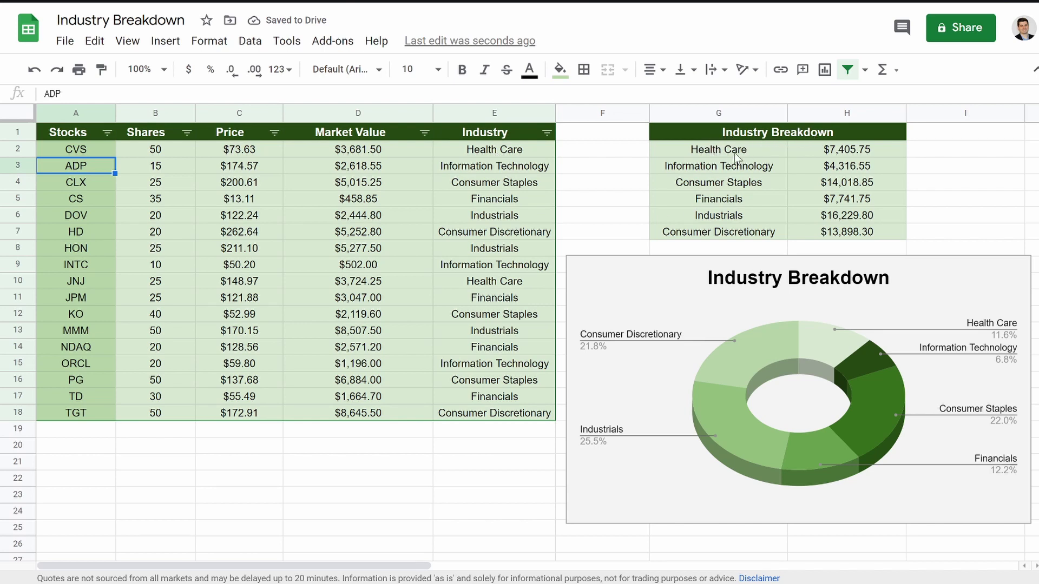
# Sort the stock rows A→Z by the Industry column
pyautogui.click(546, 133)
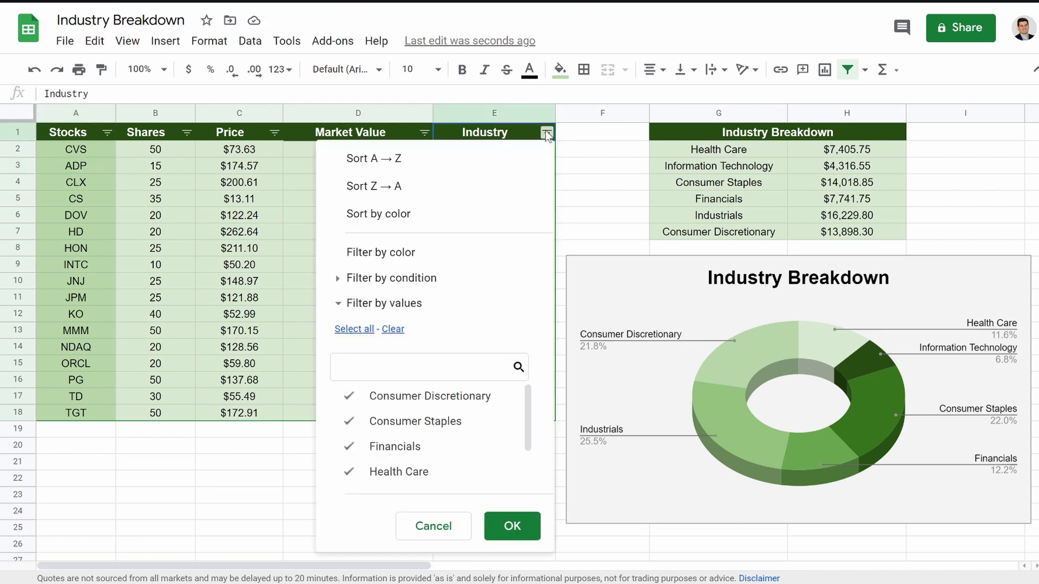
pyautogui.click(463, 161)
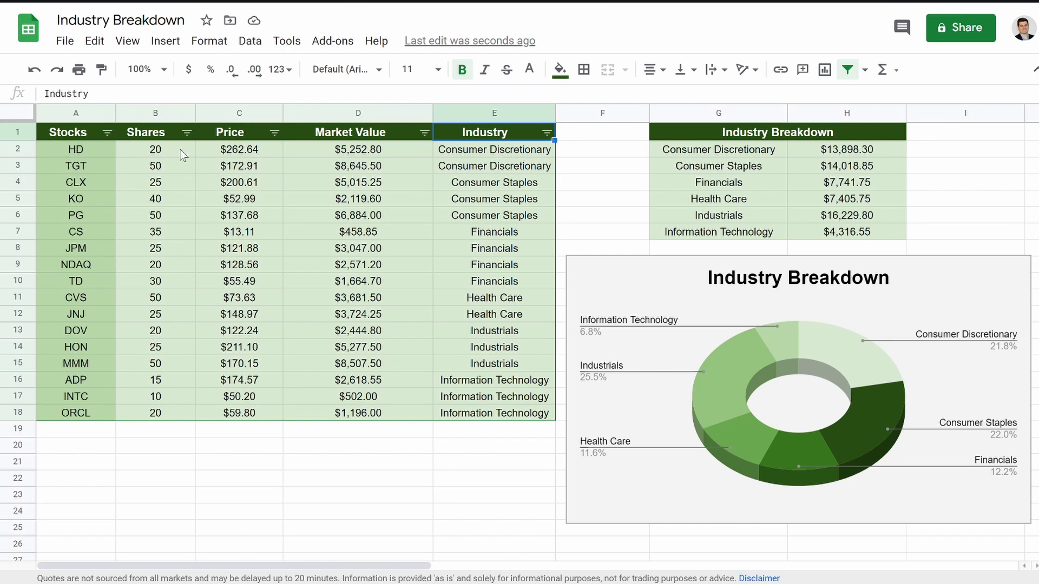
pyautogui.click(148, 154)
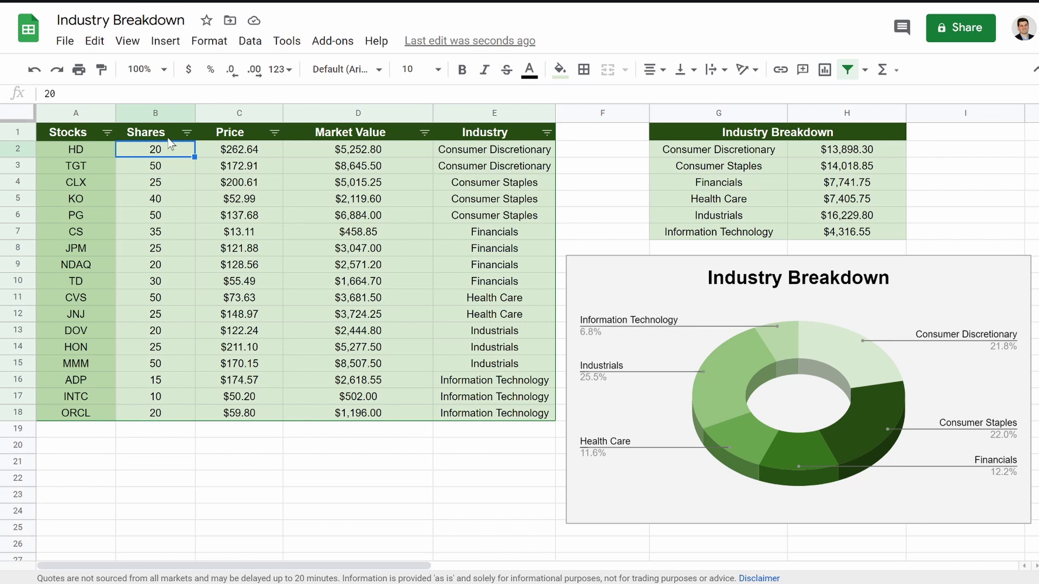
pyautogui.write('200')
pyautogui.press('Return')
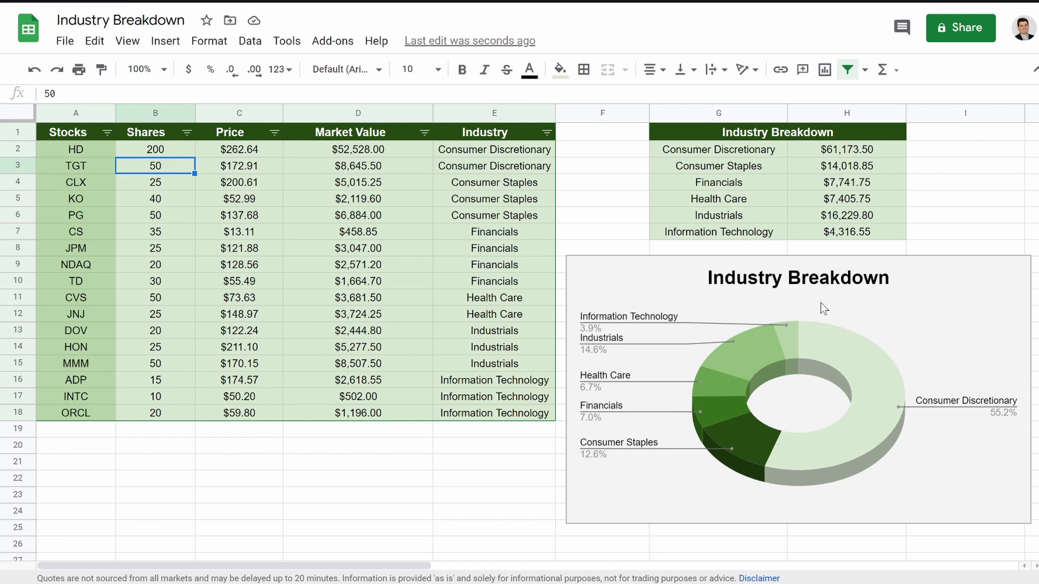
pyautogui.click(151, 154)
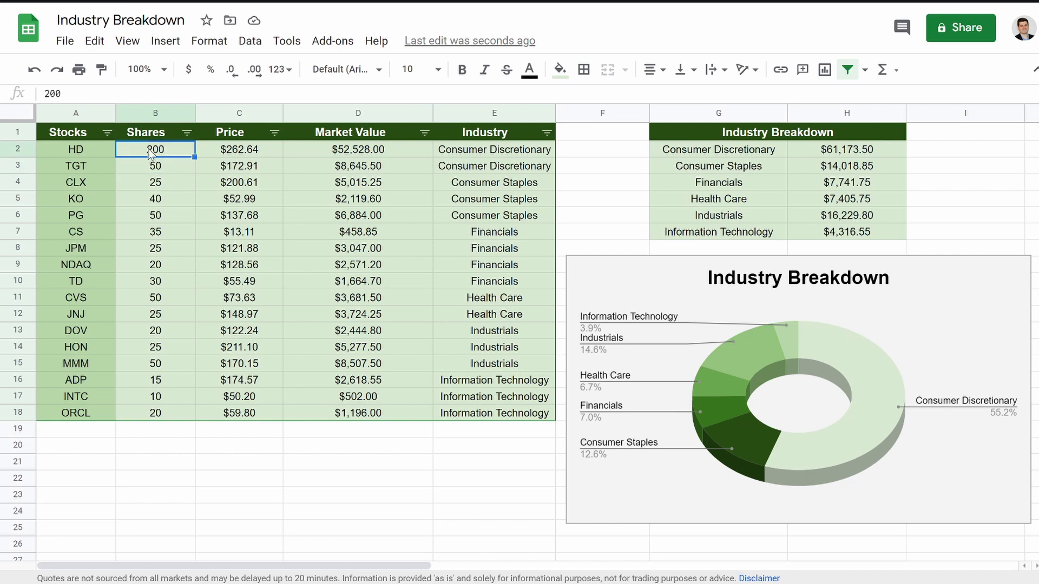
pyautogui.write('20')
pyautogui.press('Return')
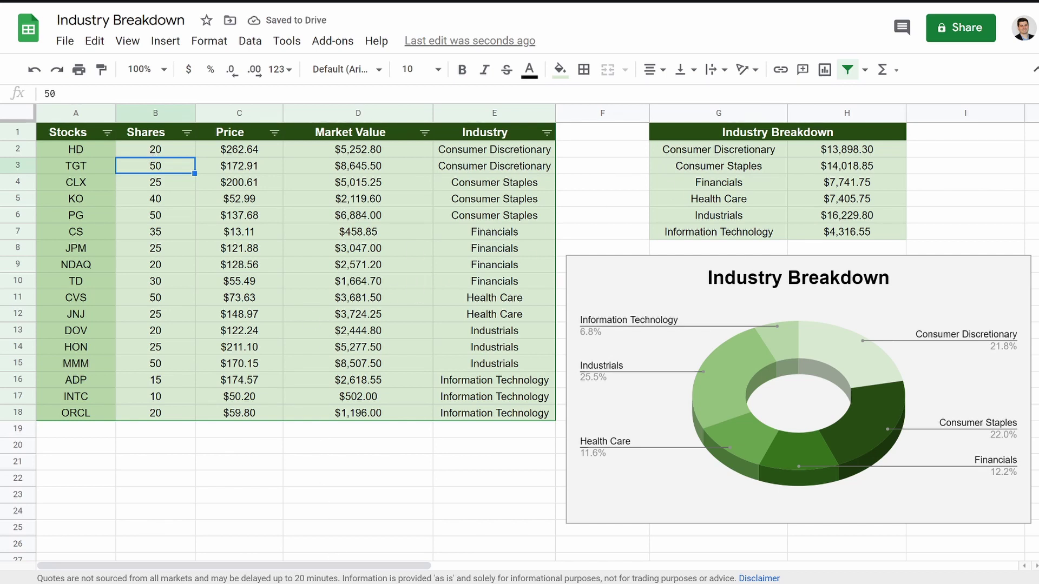
# Add a new sheet and paste the A1:E1 portfolio headers into its row 1
pyautogui.hotkey('shift', 'F11')
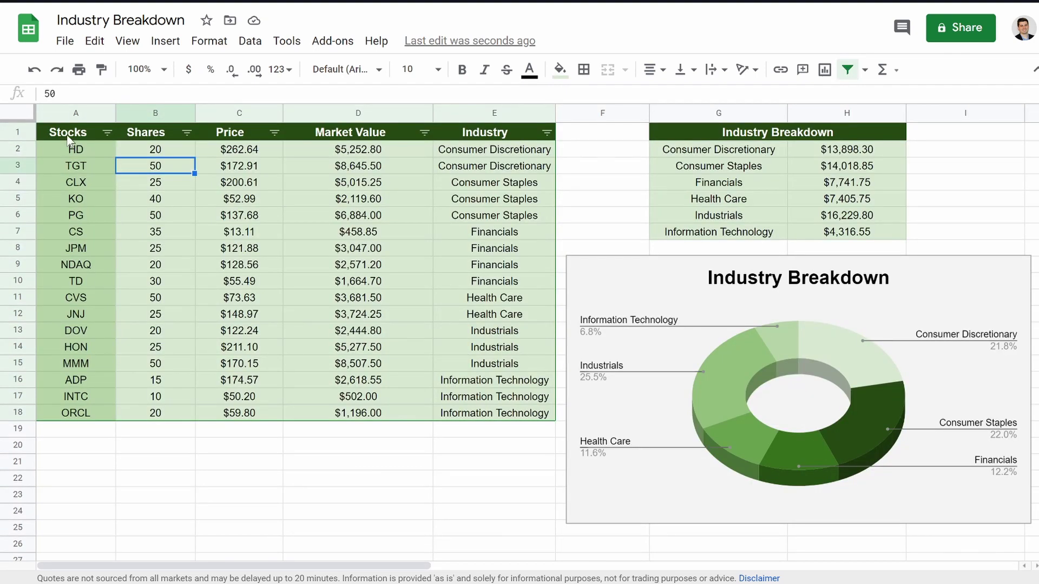
pyautogui.moveTo(69, 139); pyautogui.dragTo(479, 138)
pyautogui.hotkey('ctrl', 'c')
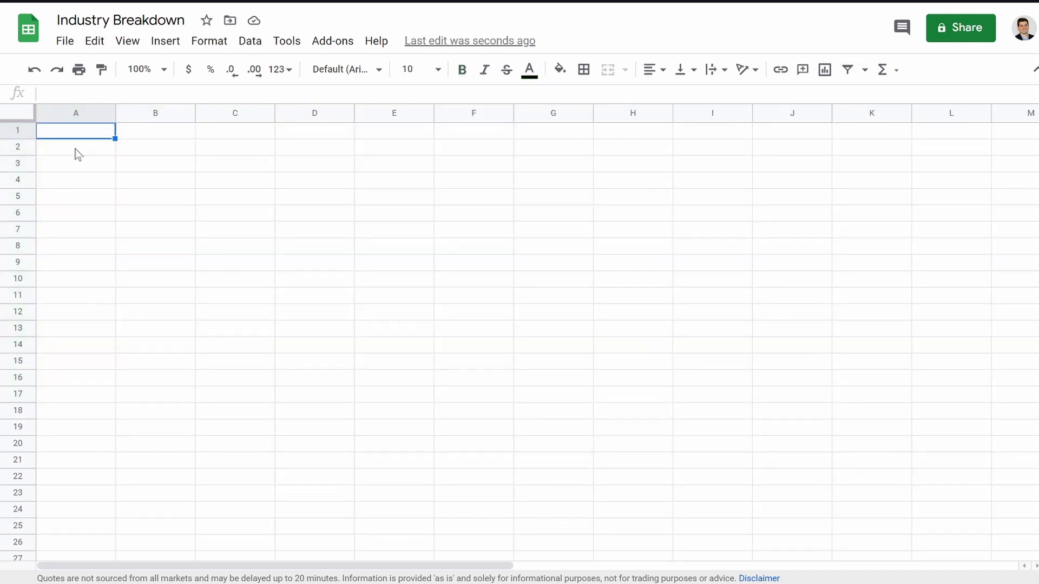
pyautogui.hotkey('ctrl', 'v')
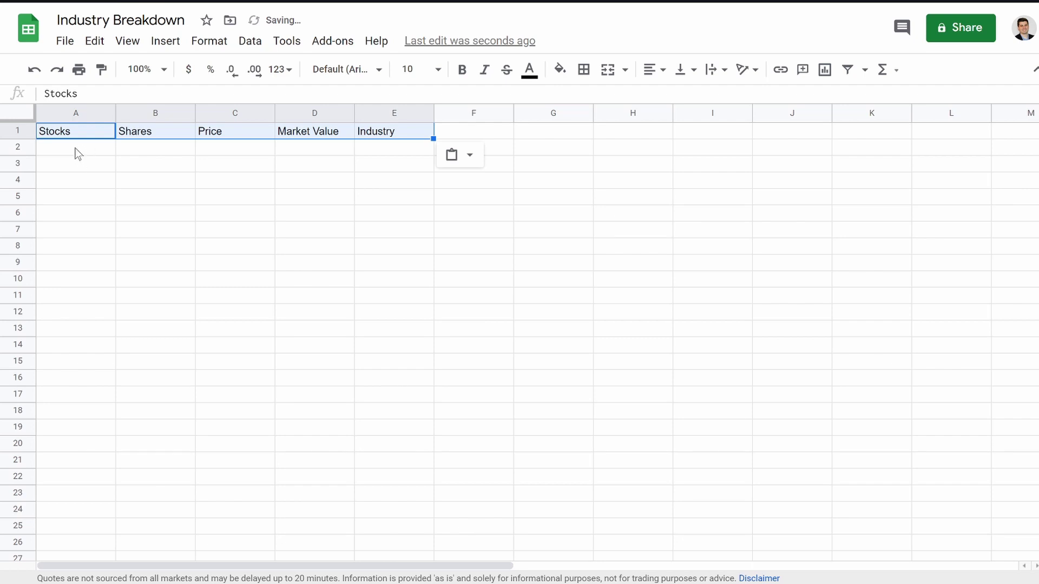
# Merge G1:H1 and enter a centred 'Industry Breakdown' title there
pyautogui.moveTo(560, 138); pyautogui.dragTo(611, 133)
pyautogui.click(608, 69)
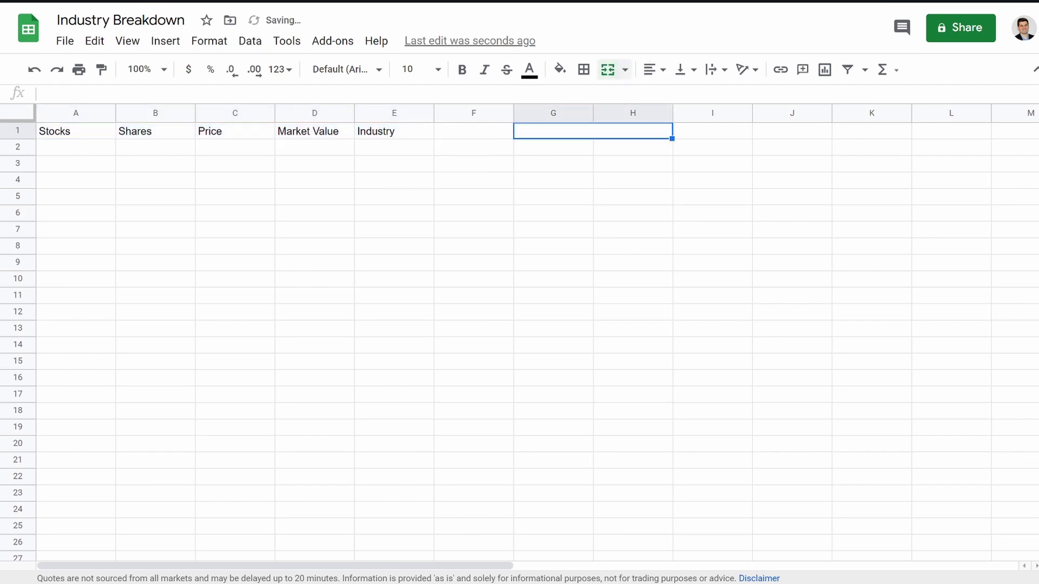
pyautogui.write('Indus')
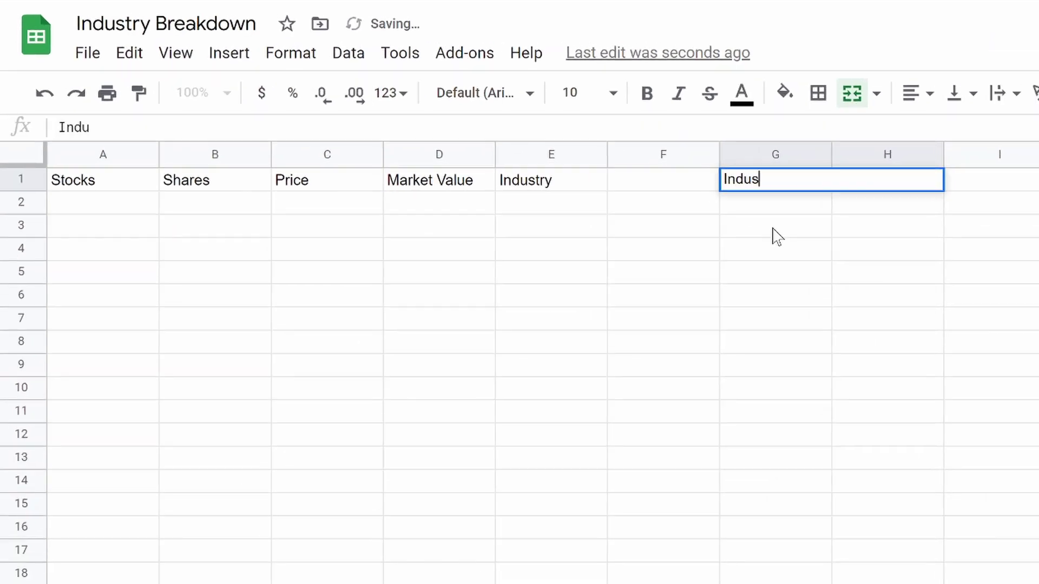
pyautogui.write('try Break')
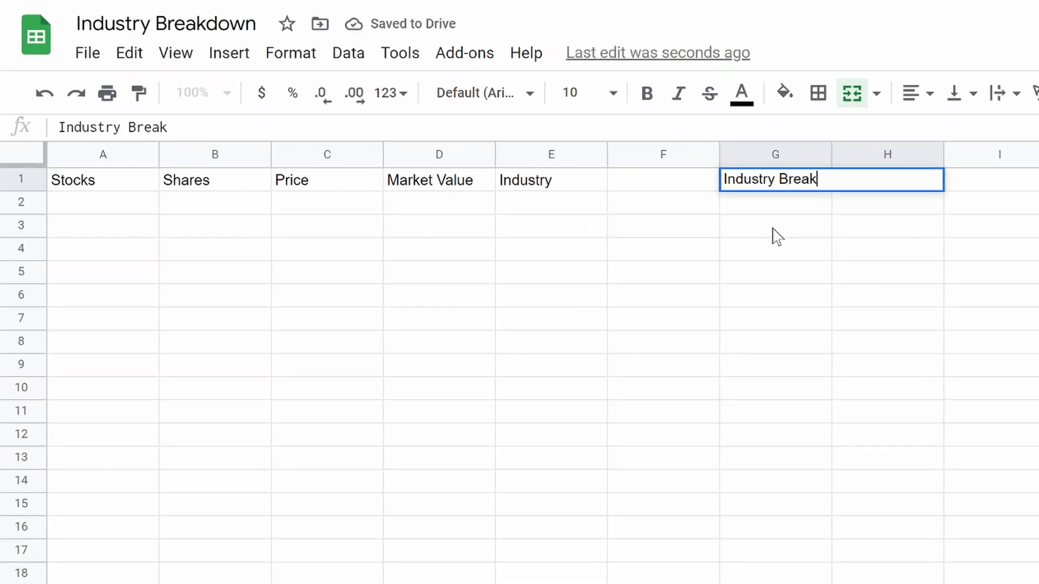
pyautogui.write('down')
pyautogui.click(927, 370)
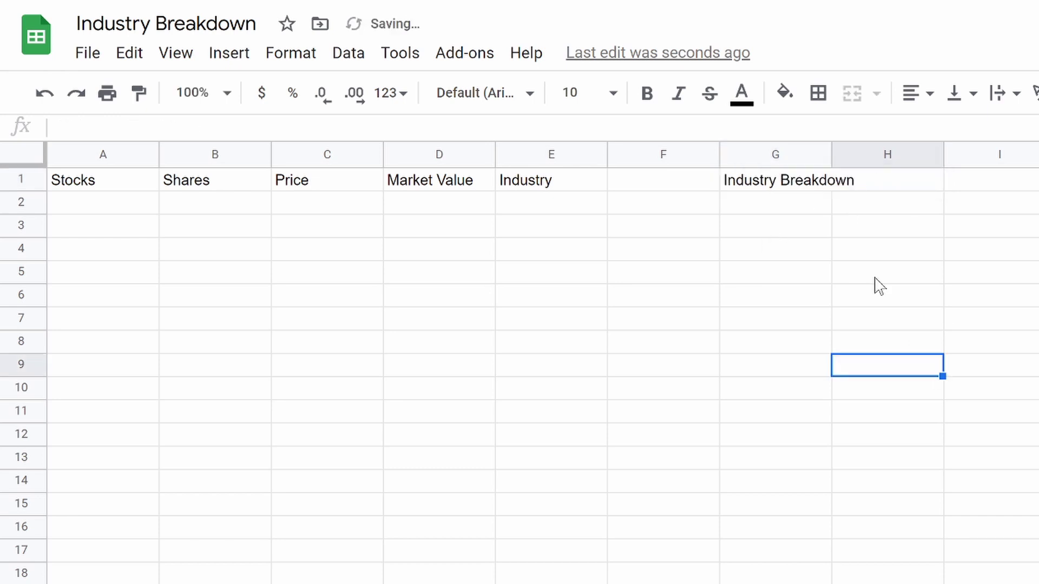
pyautogui.click(823, 180)
pyautogui.click(915, 93)
pyautogui.click(943, 134)
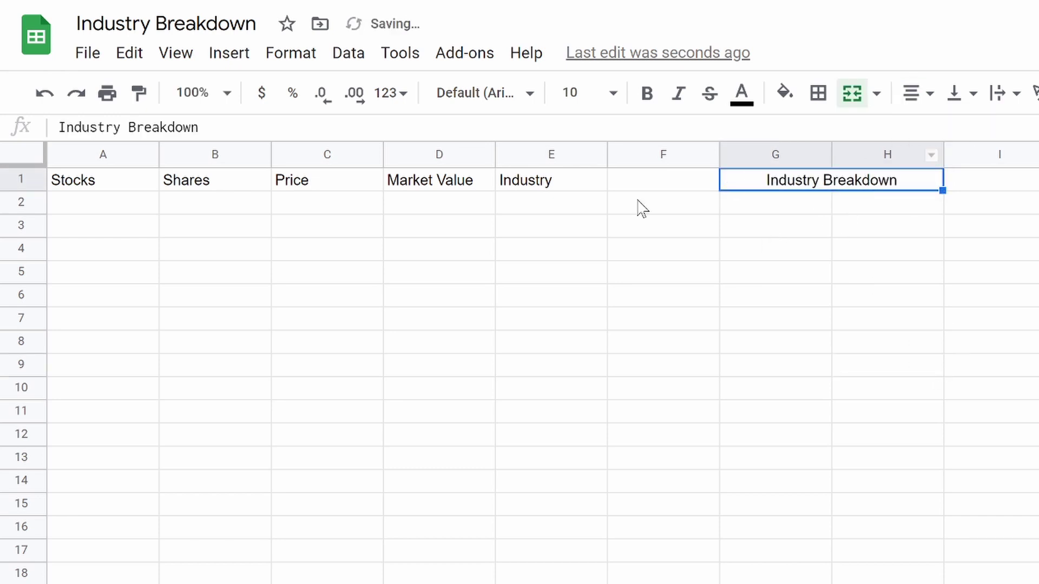
# Paste the tickers and share counts into A2:B18 of the new sheet
pyautogui.click(60, 208)
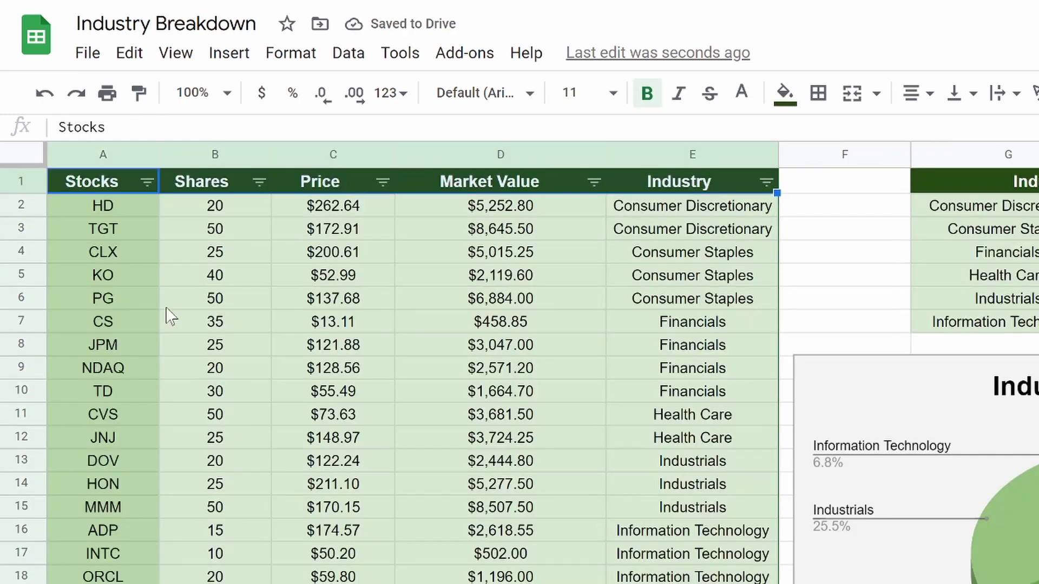
pyautogui.moveTo(112, 211); pyautogui.dragTo(178, 582)
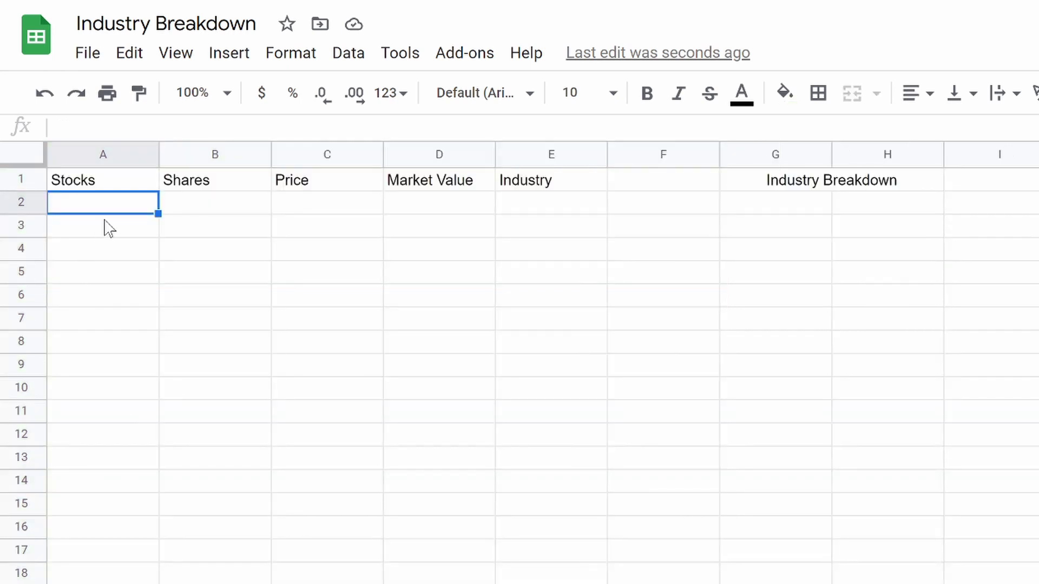
pyautogui.hotkey('ctrl', 'v')
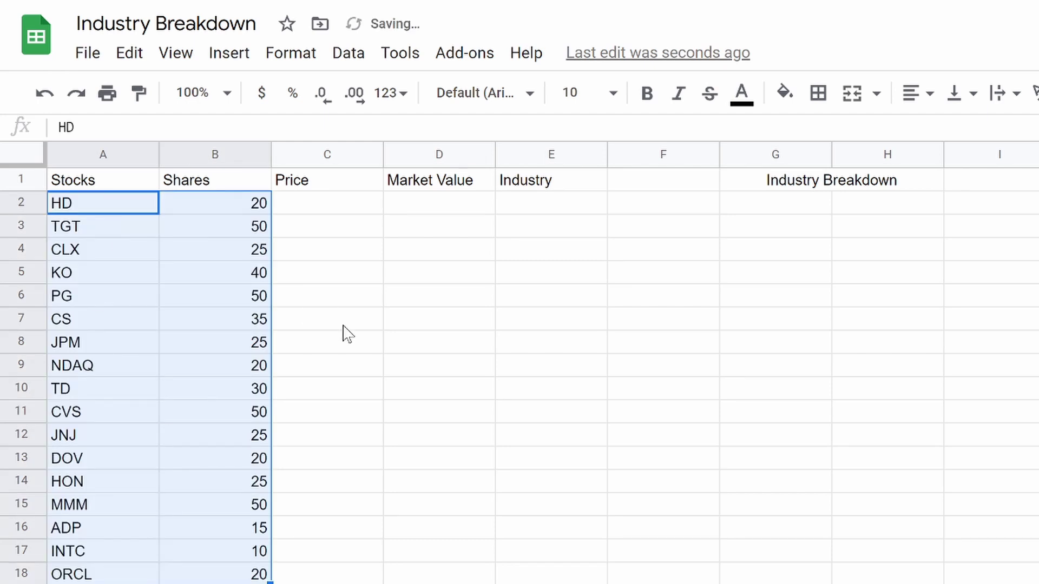
# Enter =GOOGLEFINANCE(A2,"price") in C2 to fetch HD's price
pyautogui.click(328, 206)
pyautogui.write('=goo')
pyautogui.click(322, 239)
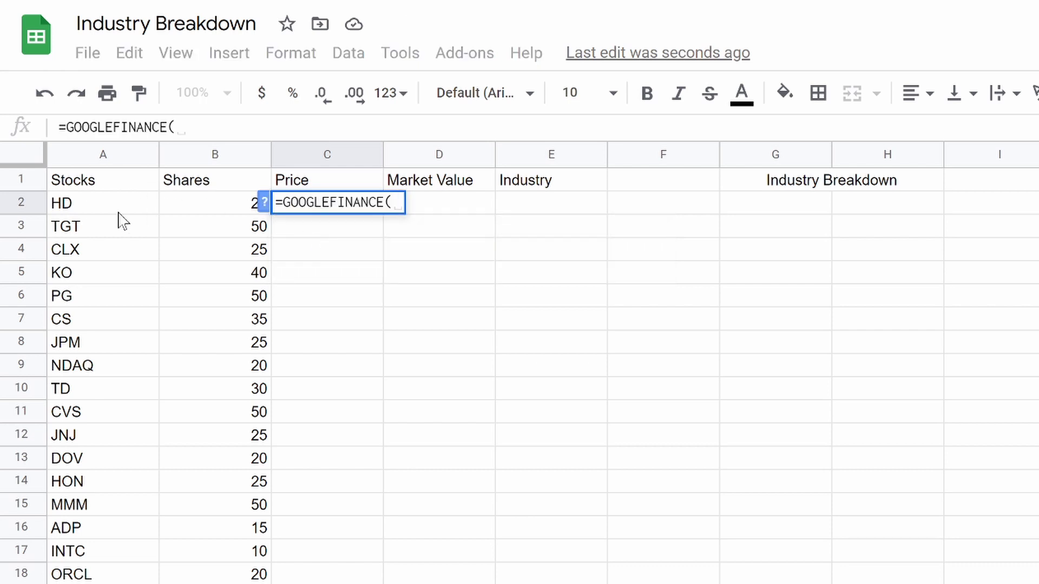
pyautogui.click(92, 204)
pyautogui.write(', ')
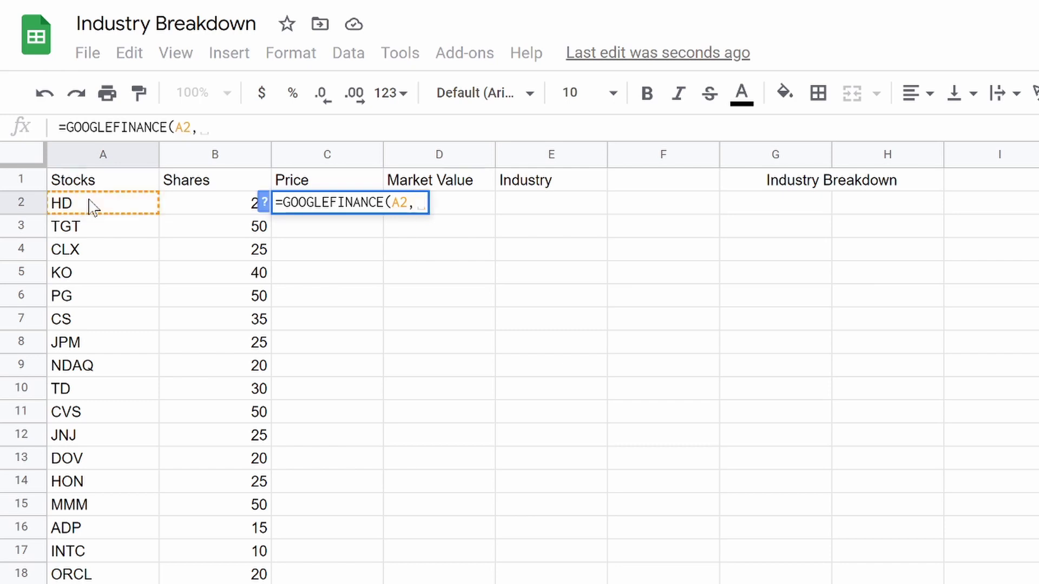
pyautogui.write('"price')
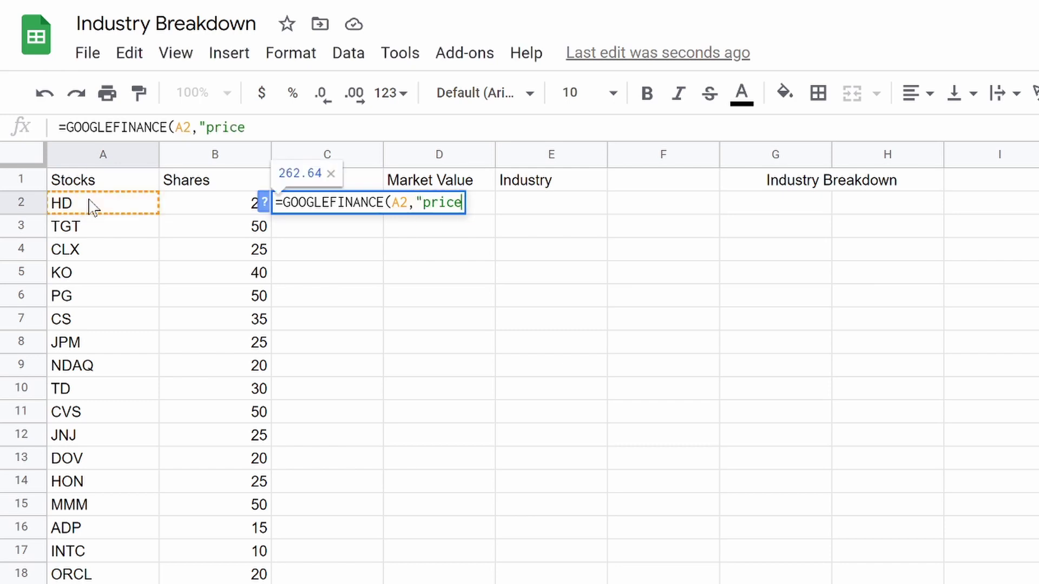
pyautogui.write('")')
pyautogui.press('Return')
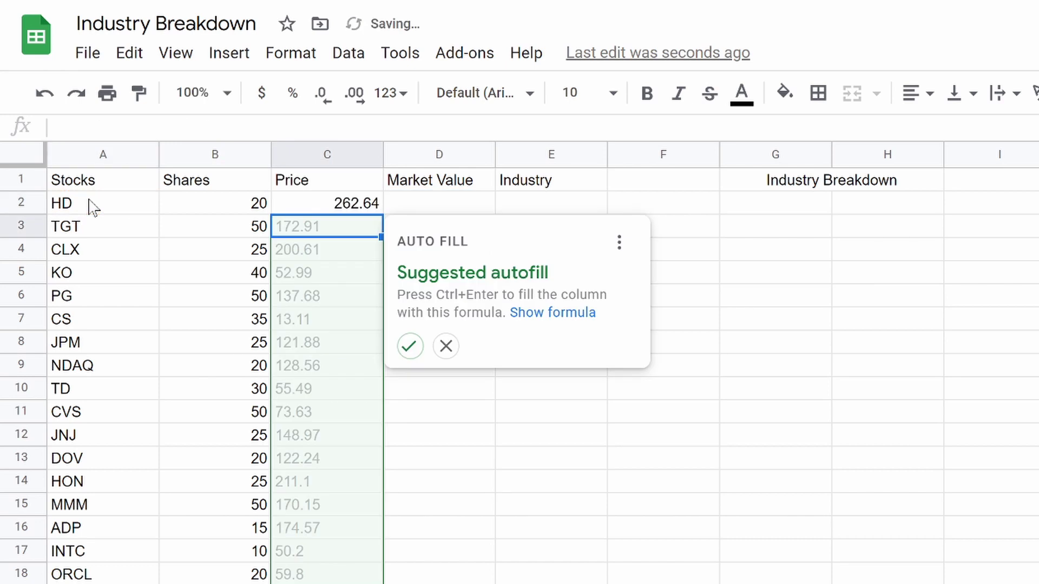
# Fill prices down column C and compute Market Value =C2*B2 down column D
pyautogui.click(409, 347)
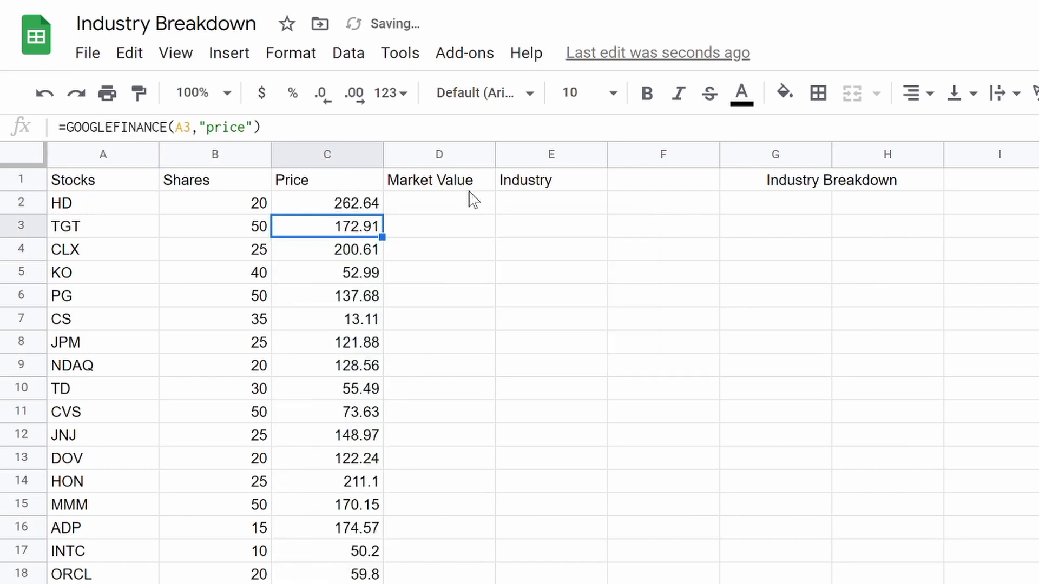
pyautogui.click(449, 205)
pyautogui.write('=')
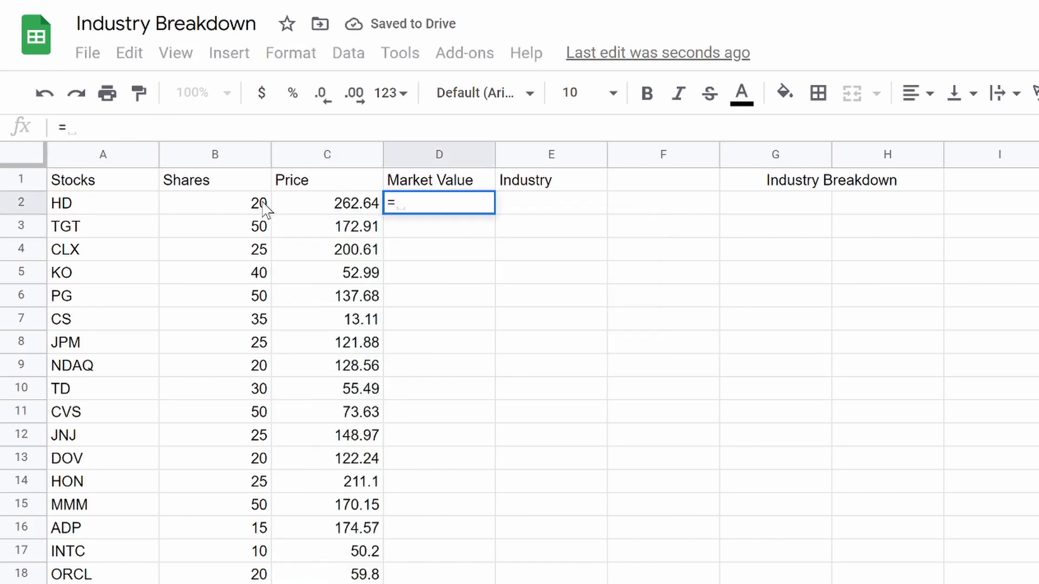
pyautogui.click(335, 207)
pyautogui.write('*')
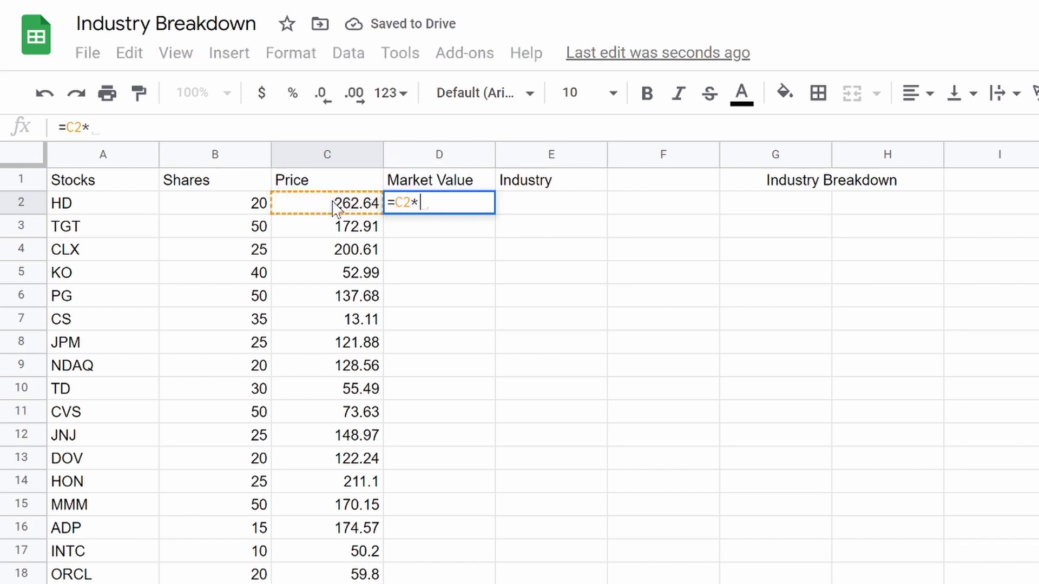
pyautogui.click(227, 209)
pyautogui.press('Return')
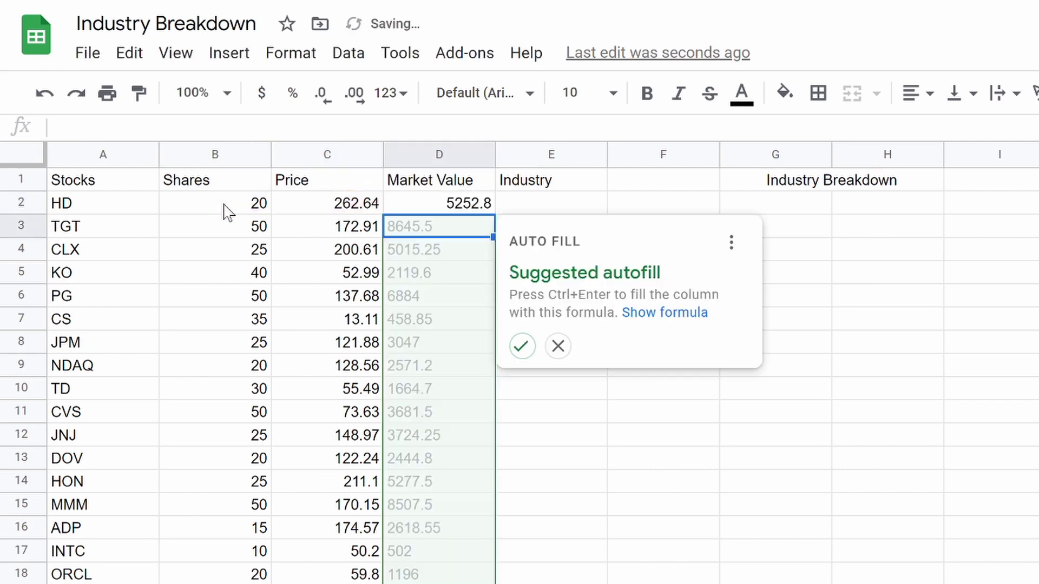
pyautogui.click(522, 346)
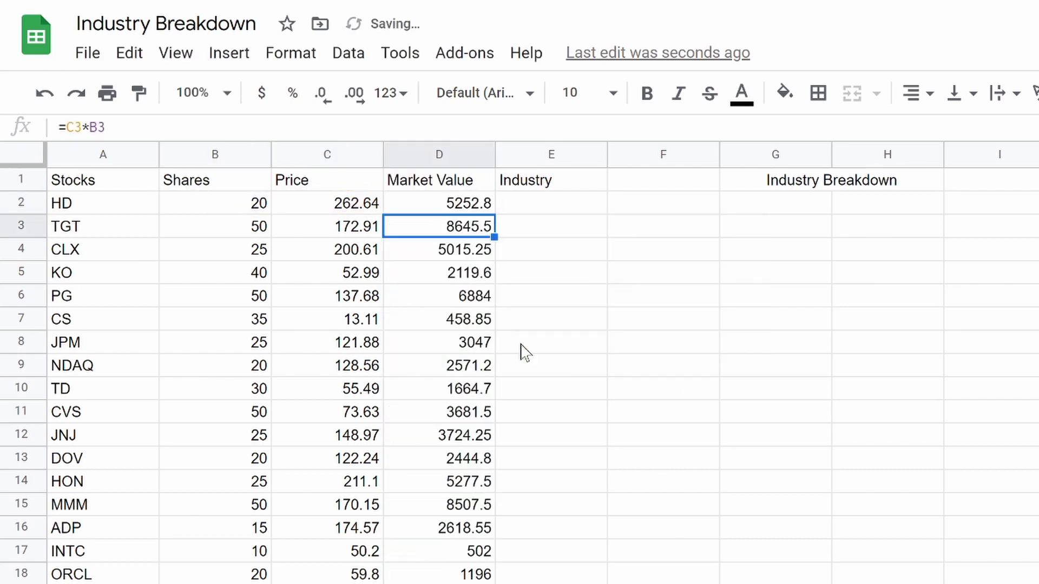
# Make the A1:E1 header row bold and centred
pyautogui.click(525, 202)
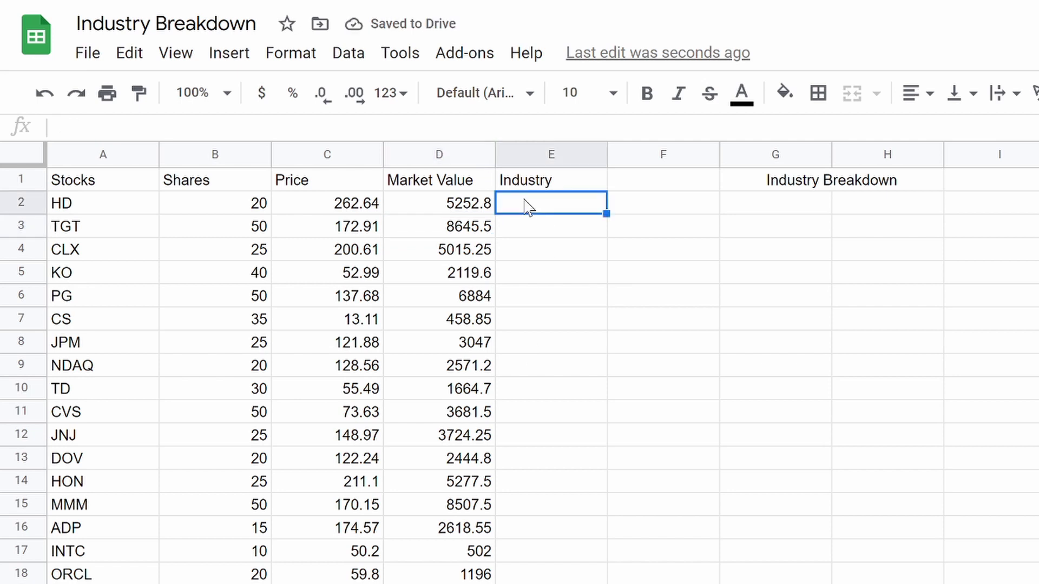
pyautogui.moveTo(523, 184); pyautogui.dragTo(121, 170)
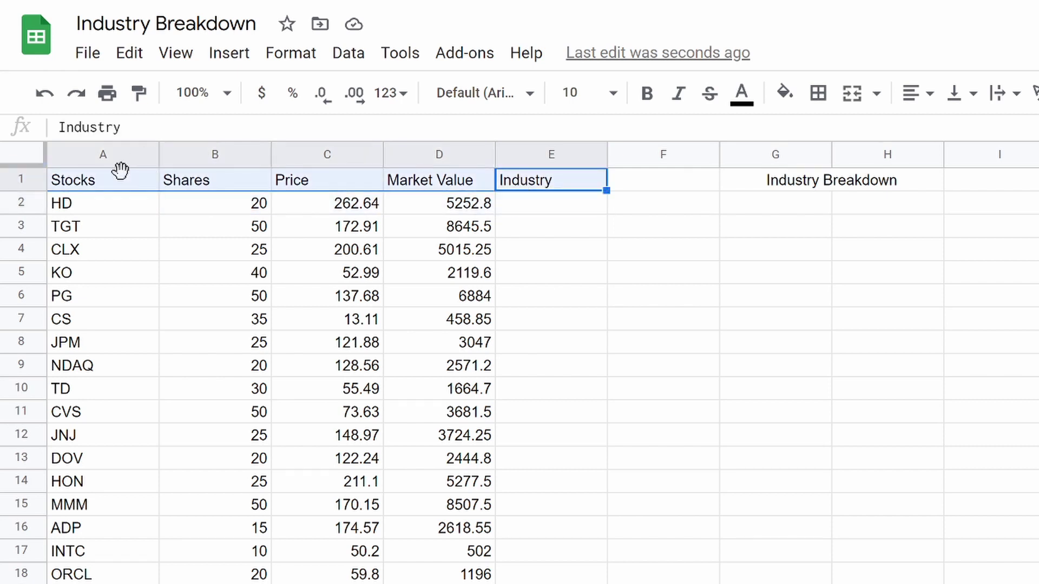
pyautogui.click(647, 100)
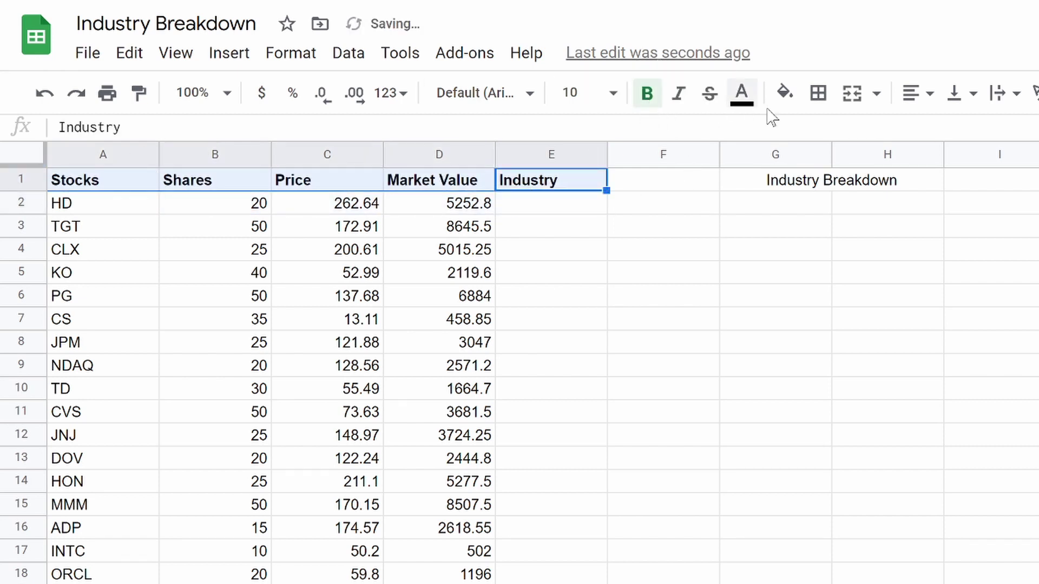
pyautogui.click(918, 98)
pyautogui.click(942, 132)
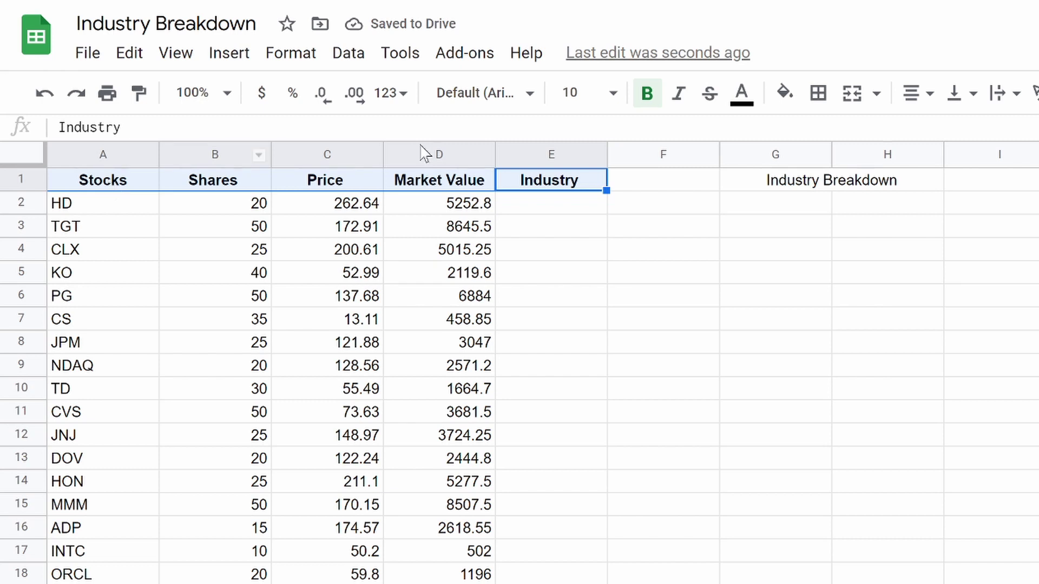
# Give the header row a dark green fill with white text
pyautogui.click(786, 93)
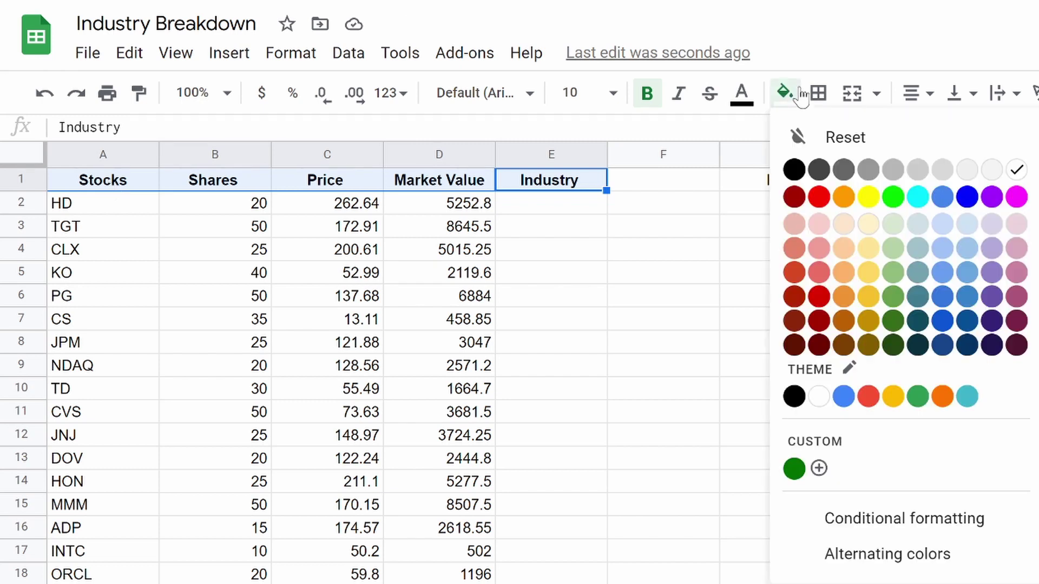
pyautogui.click(893, 347)
pyautogui.click(743, 97)
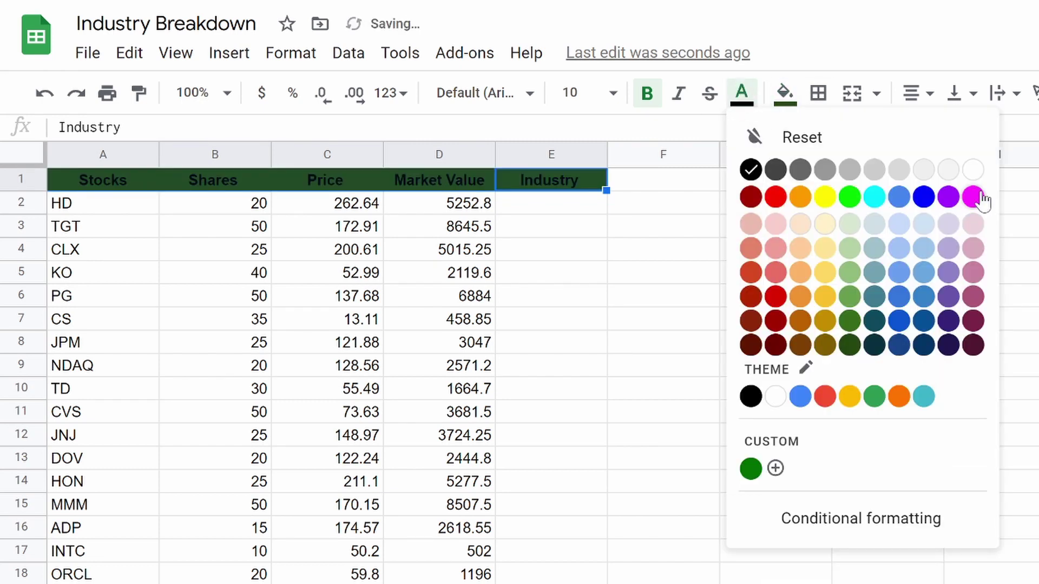
pyautogui.click(973, 171)
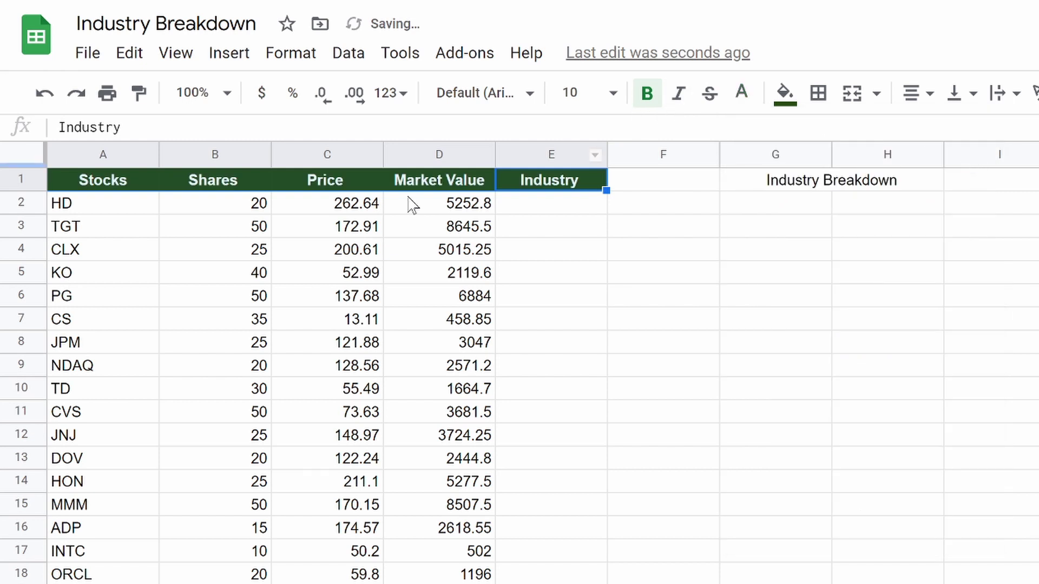
# Centre all data in columns A through E
pyautogui.moveTo(104, 211); pyautogui.dragTo(523, 582)
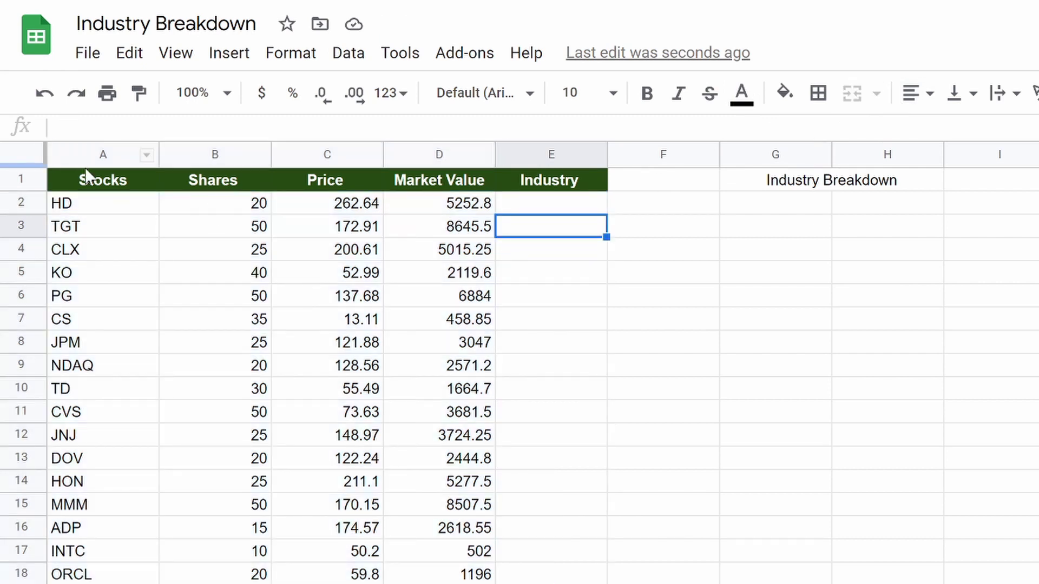
pyautogui.click(83, 157)
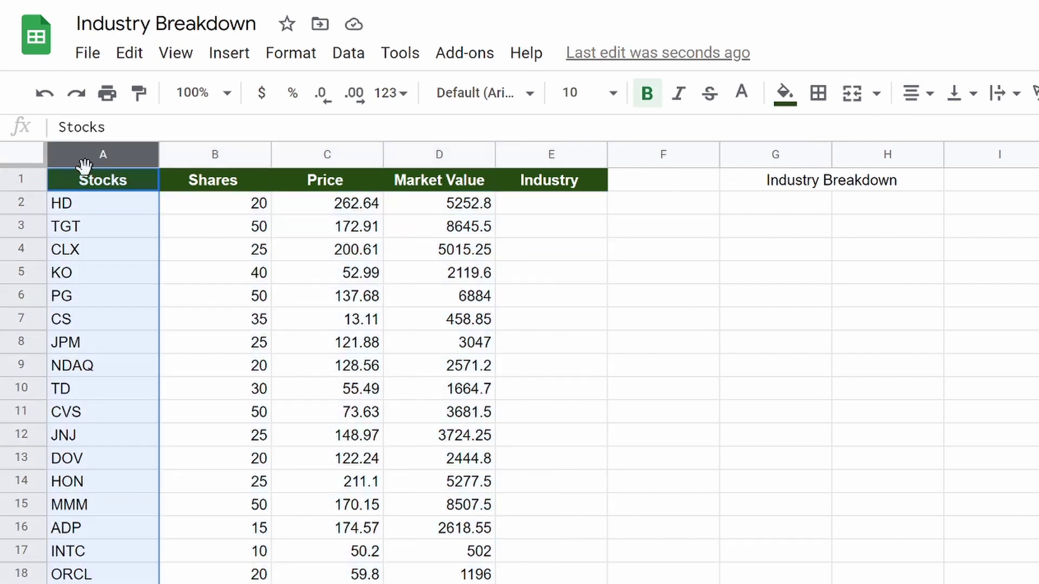
pyautogui.moveTo(84, 164); pyautogui.dragTo(5, 206)
pyautogui.click(273, 297)
pyautogui.moveTo(113, 155); pyautogui.dragTo(569, 197)
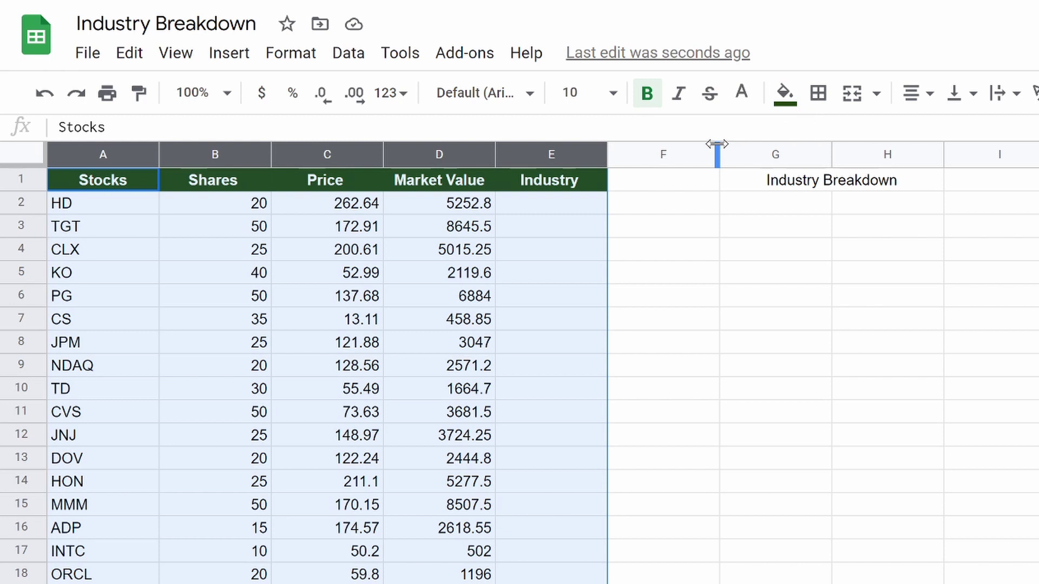
pyautogui.click(918, 93)
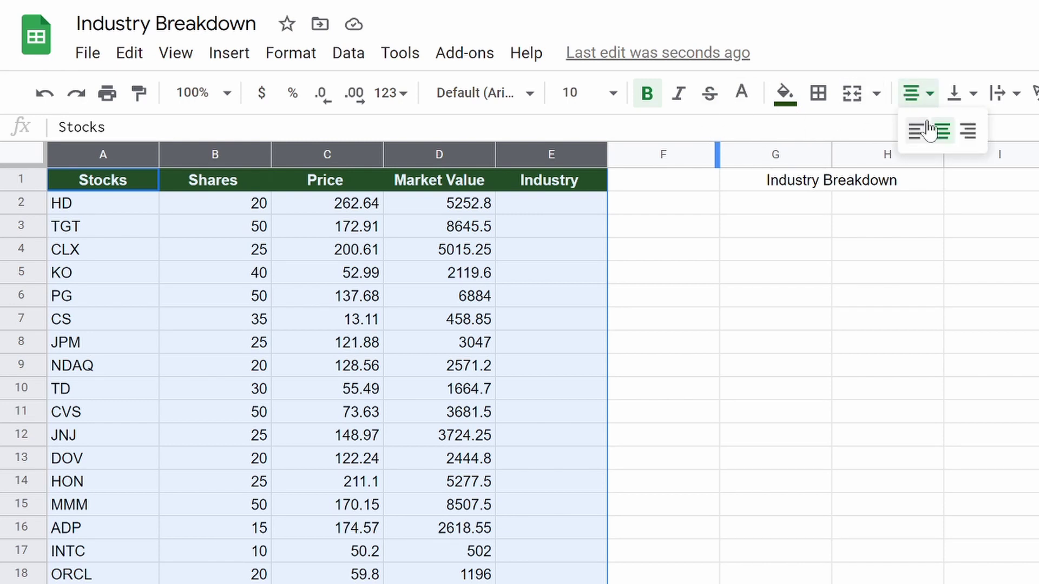
pyautogui.click(942, 132)
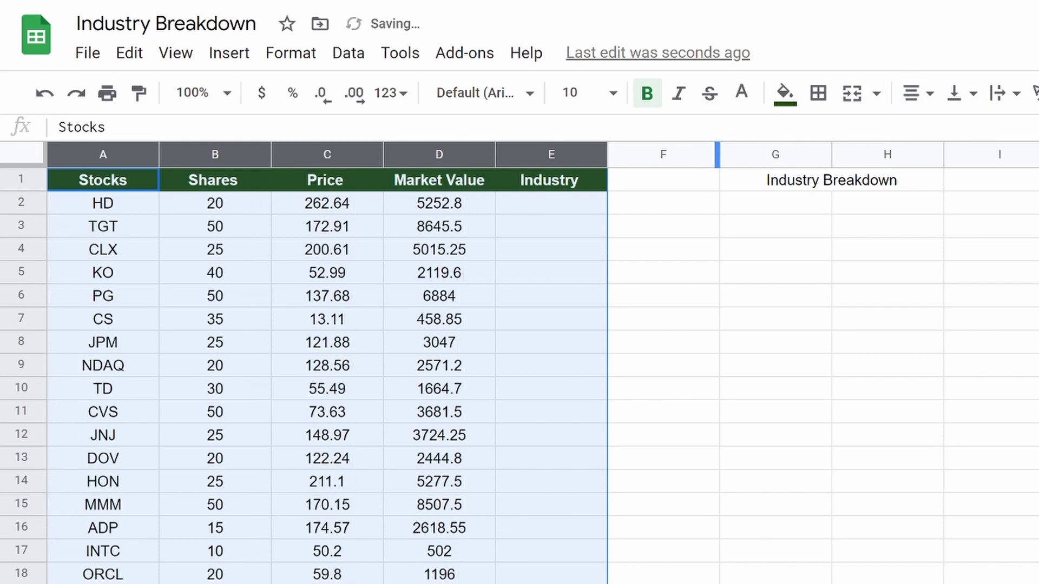
pyautogui.click(563, 233)
pyautogui.click(548, 208)
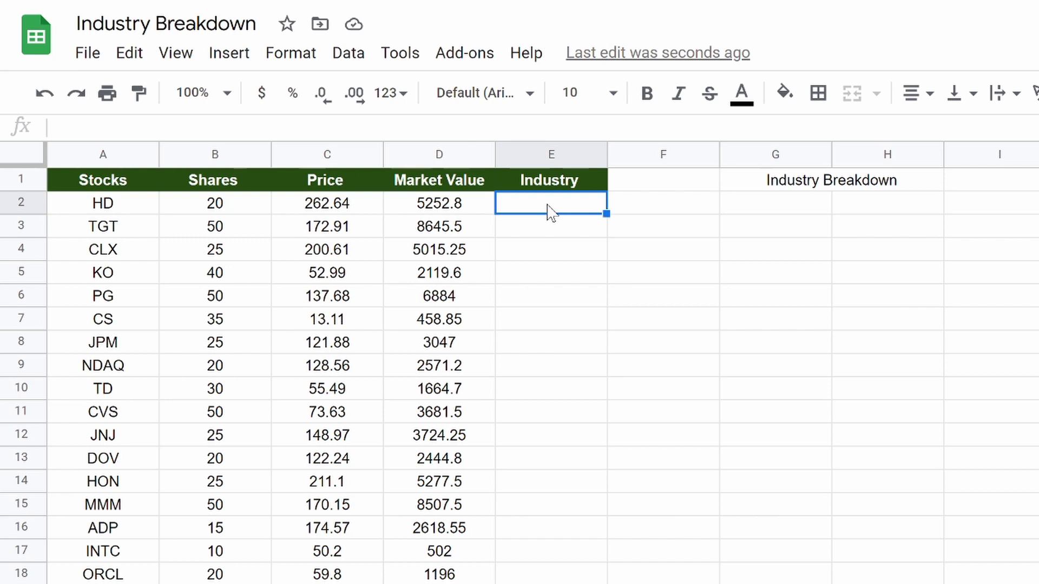
# Begin the E2 formula =if(isblank(A2),"",index(importxml(" for the industry lookup
pyautogui.write('=if(')
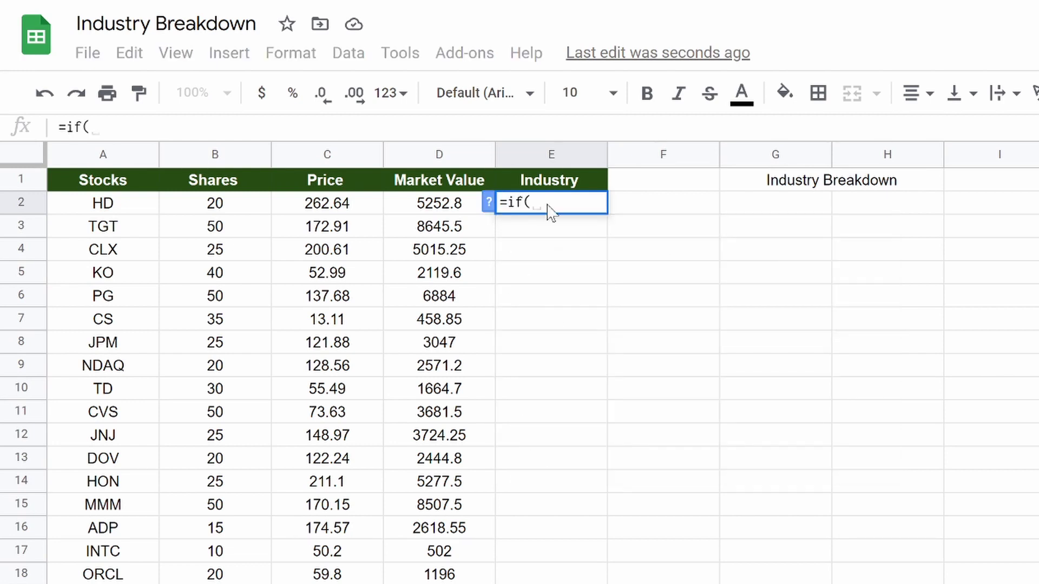
pyautogui.write('isblank')
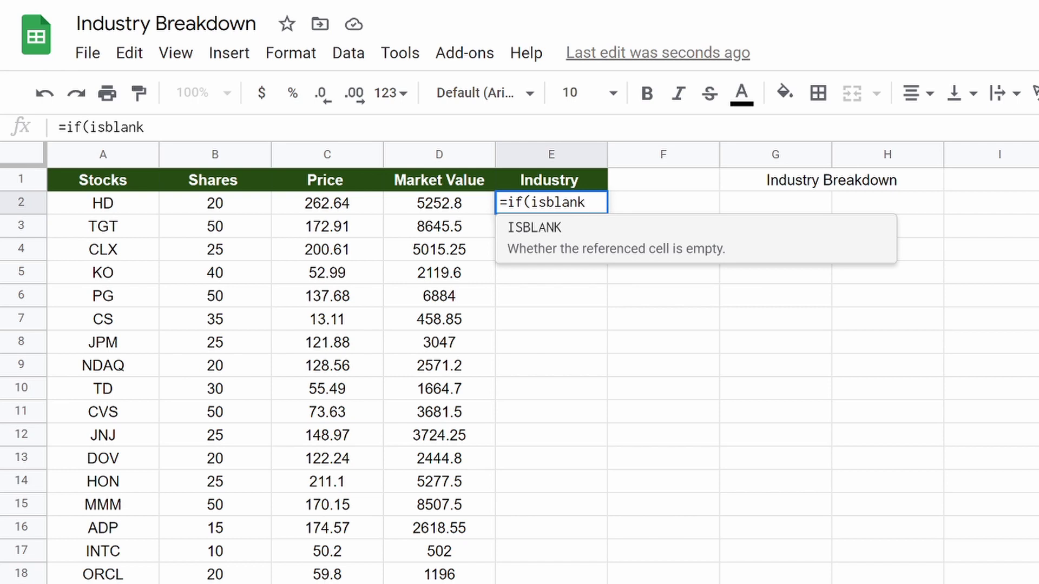
pyautogui.write('(A@')
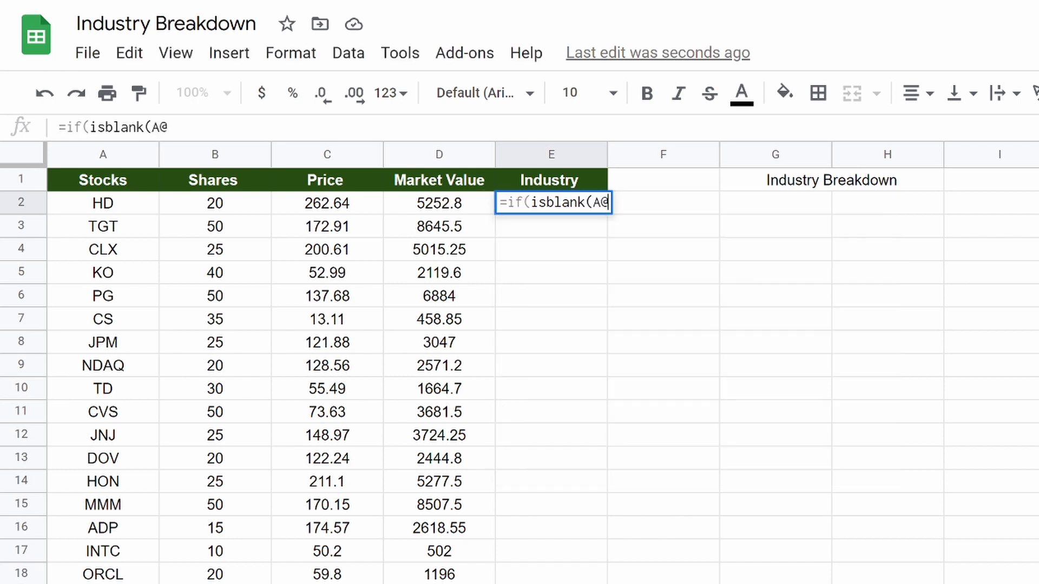
pyautogui.press('BackSpace')
pyautogui.write('2')
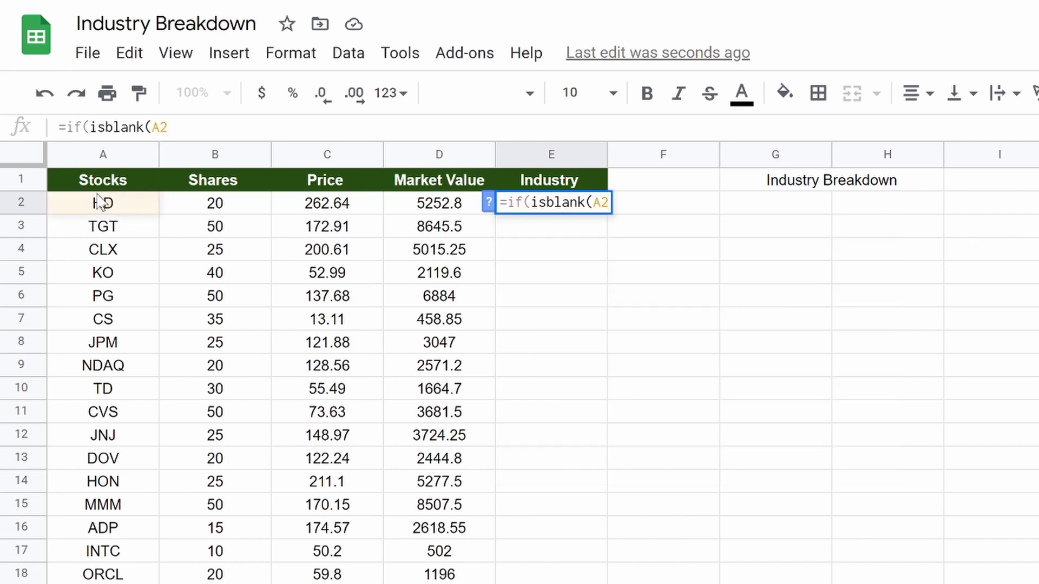
pyautogui.write(')')
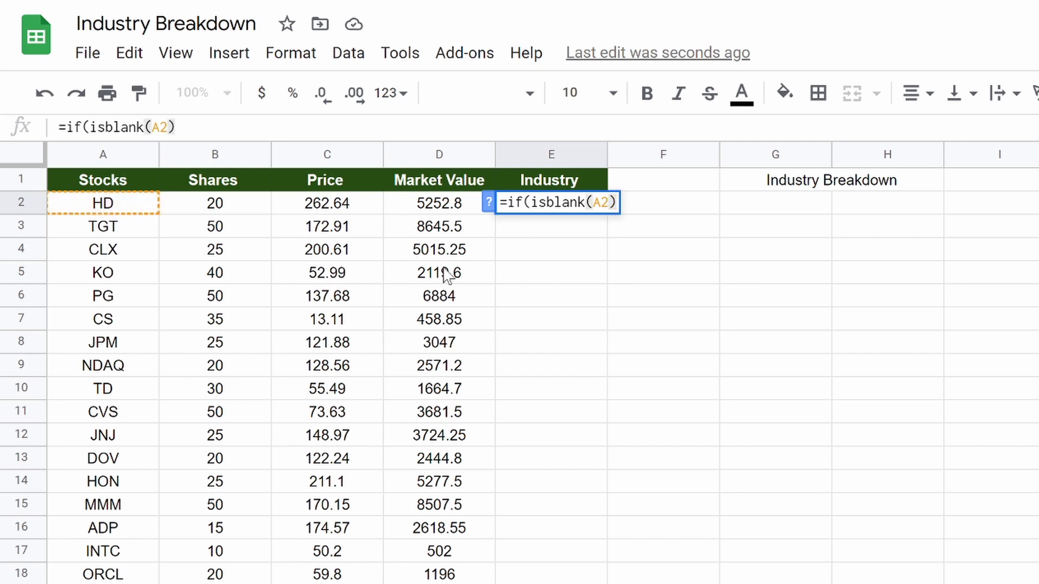
pyautogui.write(',""')
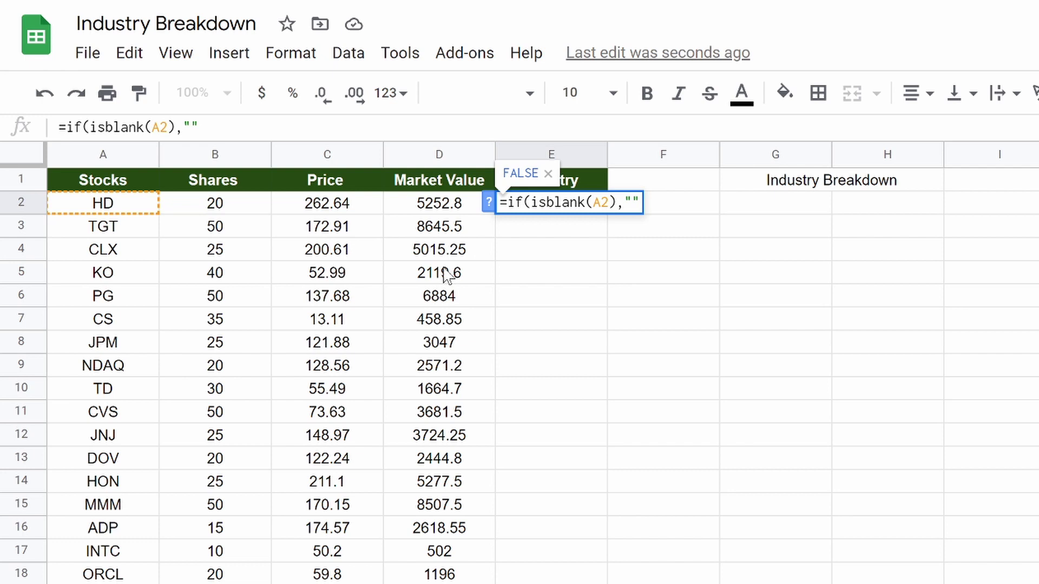
pyautogui.write(',')
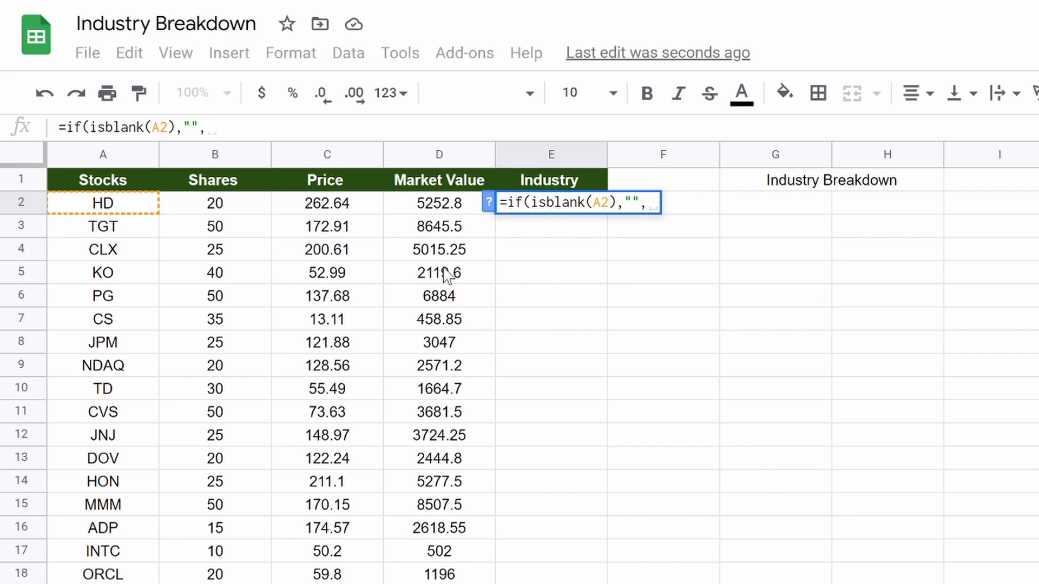
pyautogui.write('inde')
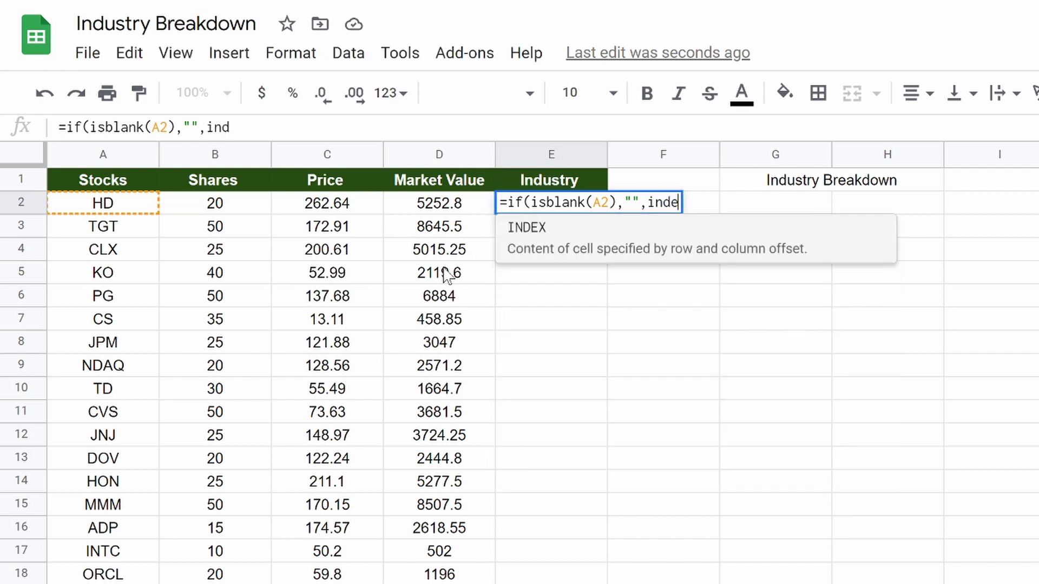
pyautogui.write('x(')
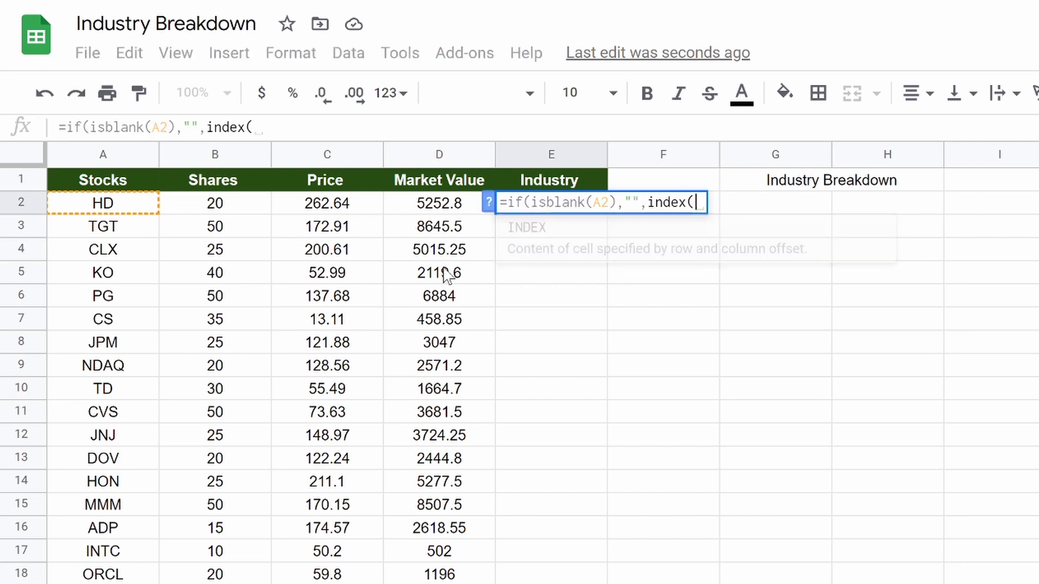
pyautogui.write('import')
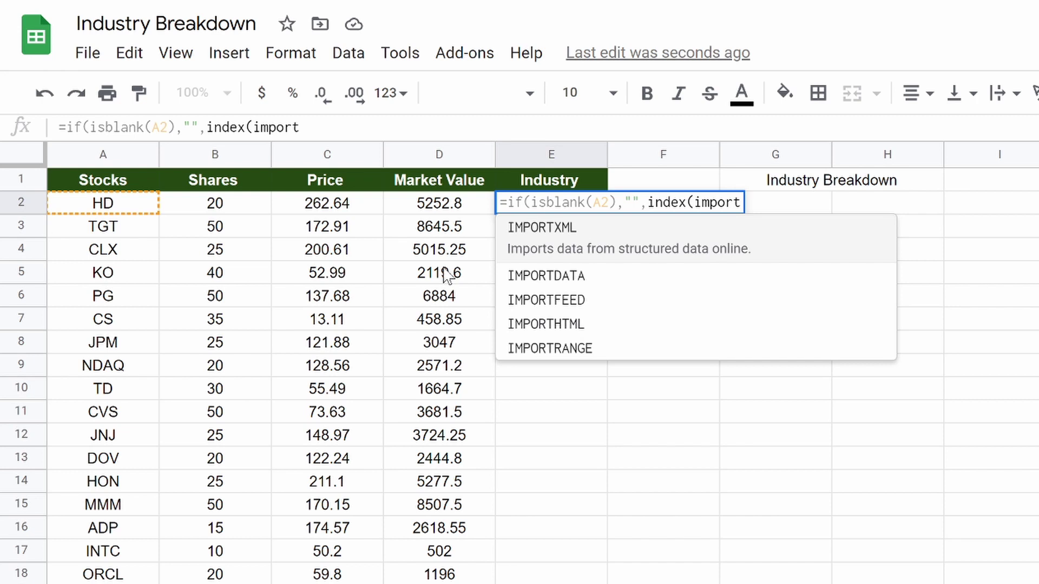
pyautogui.write('x')
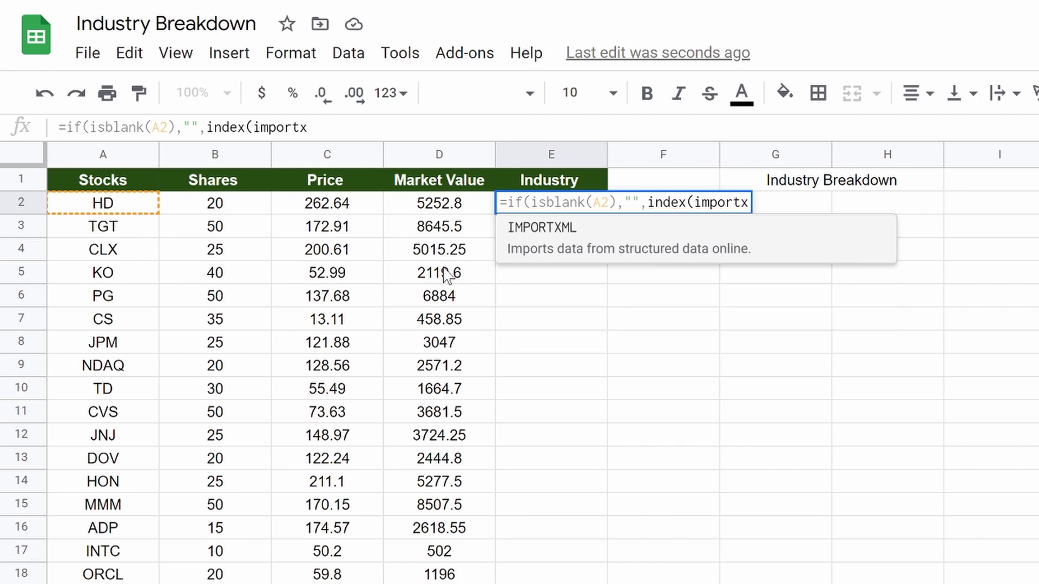
pyautogui.write('ml(')
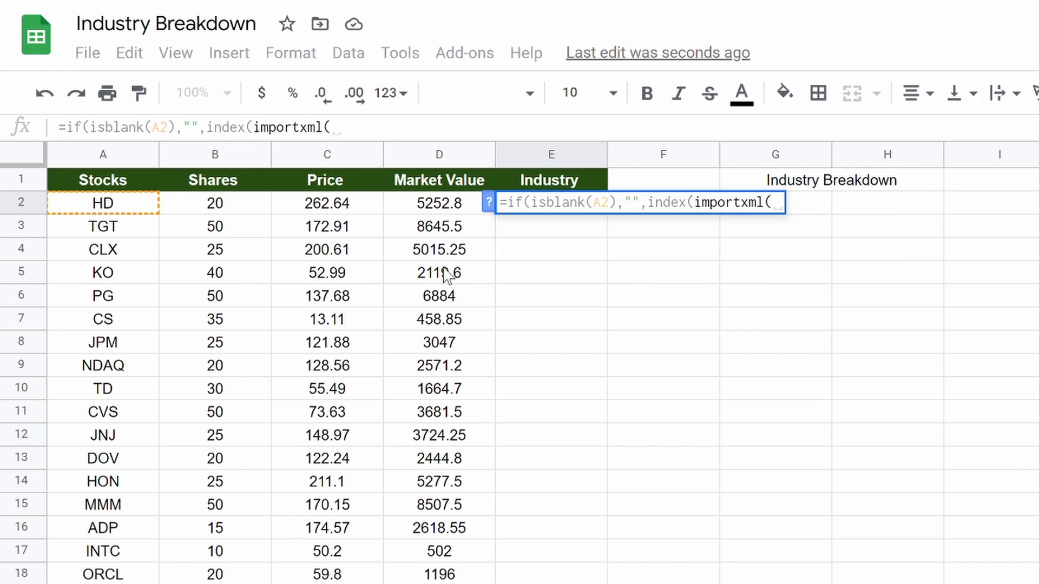
pyautogui.write('"')
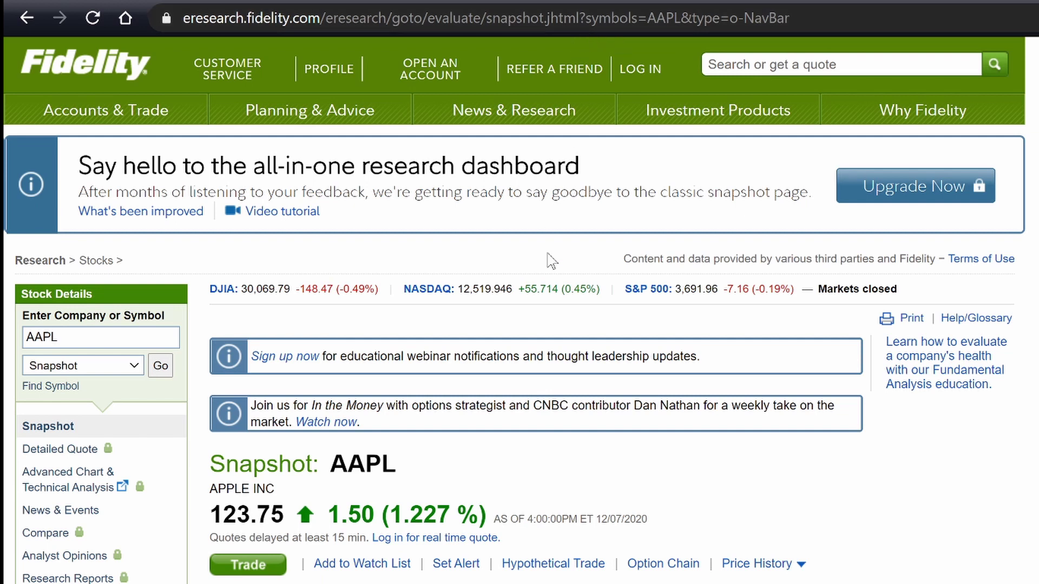
# Scroll the Fidelity AAPL snapshot down to the Sector/Industry section and back to the top
pyautogui.scroll(-3, 549, 259)
pyautogui.scroll(-15, 550, 259)
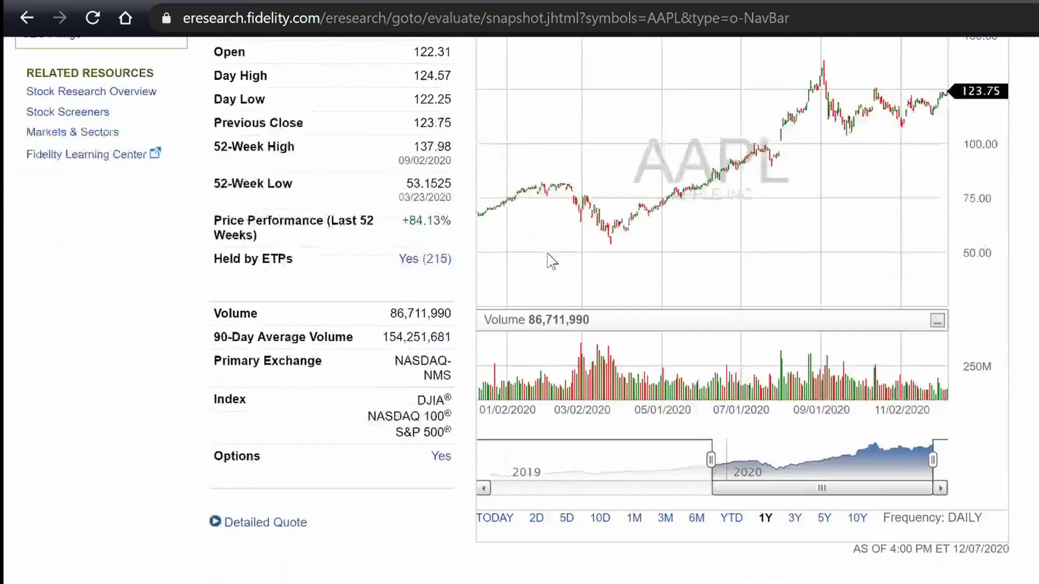
pyautogui.scroll(-15, 549, 259)
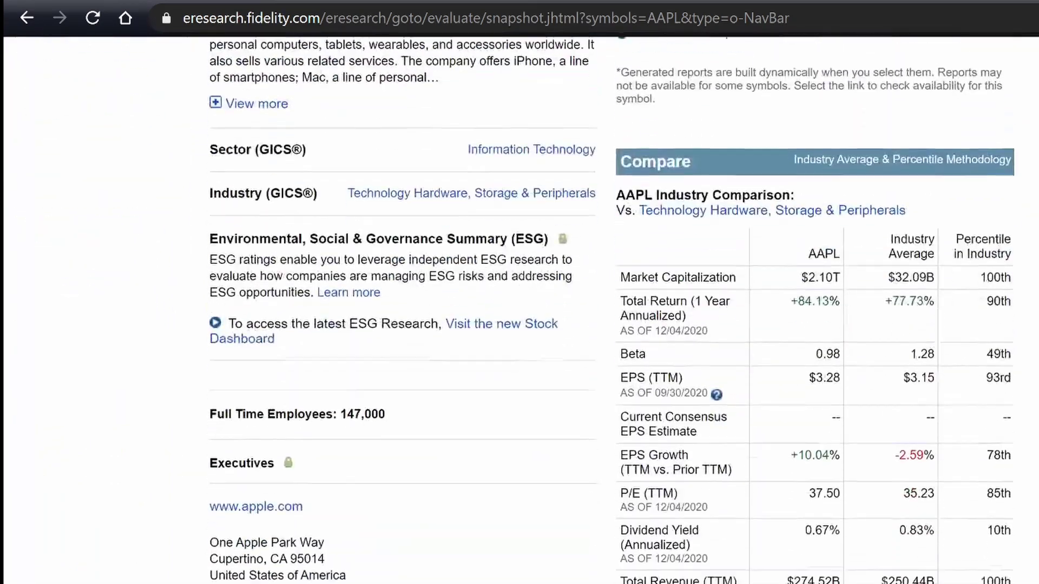
pyautogui.scroll(-8, 550, 261)
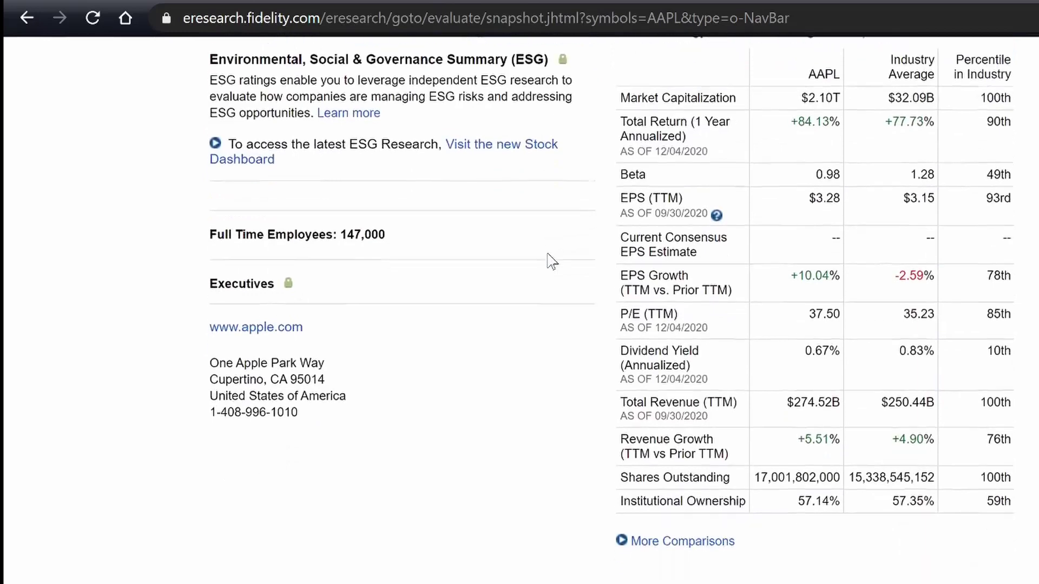
pyautogui.scroll(6, 551, 261)
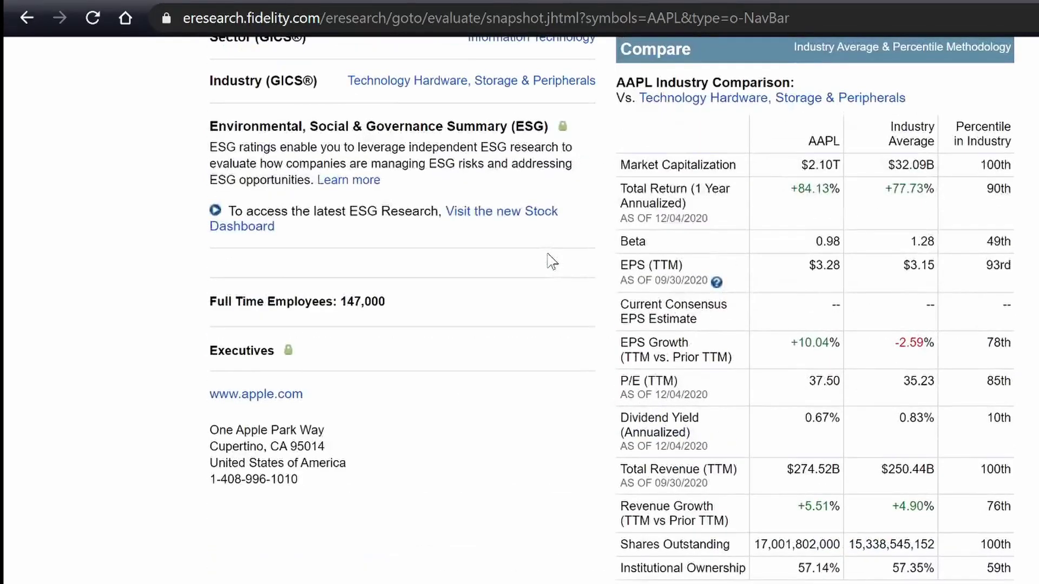
pyautogui.scroll(4, 550, 261)
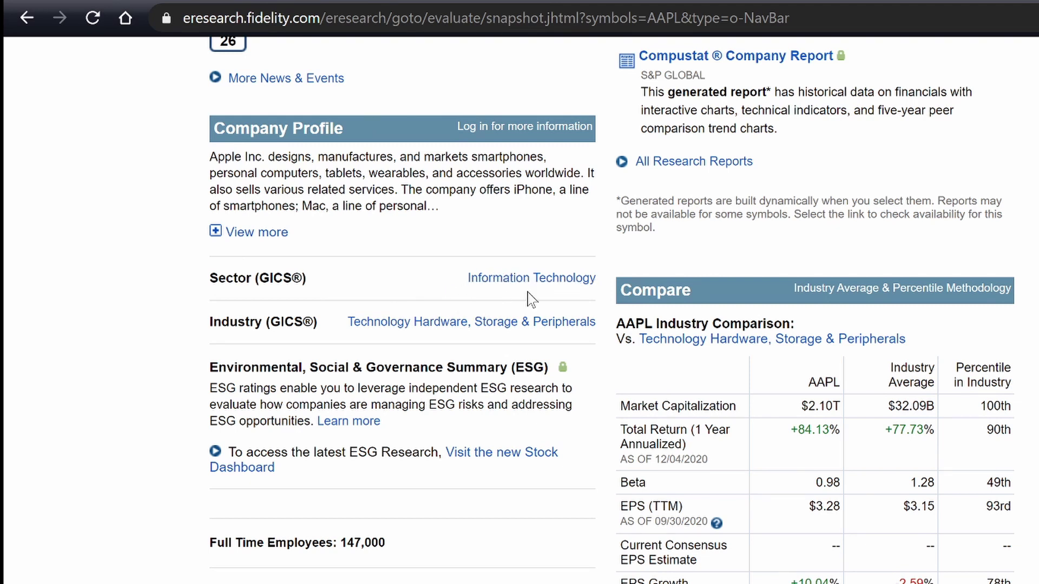
pyautogui.scroll(1, 531, 299)
pyautogui.scroll(6, 468, 343)
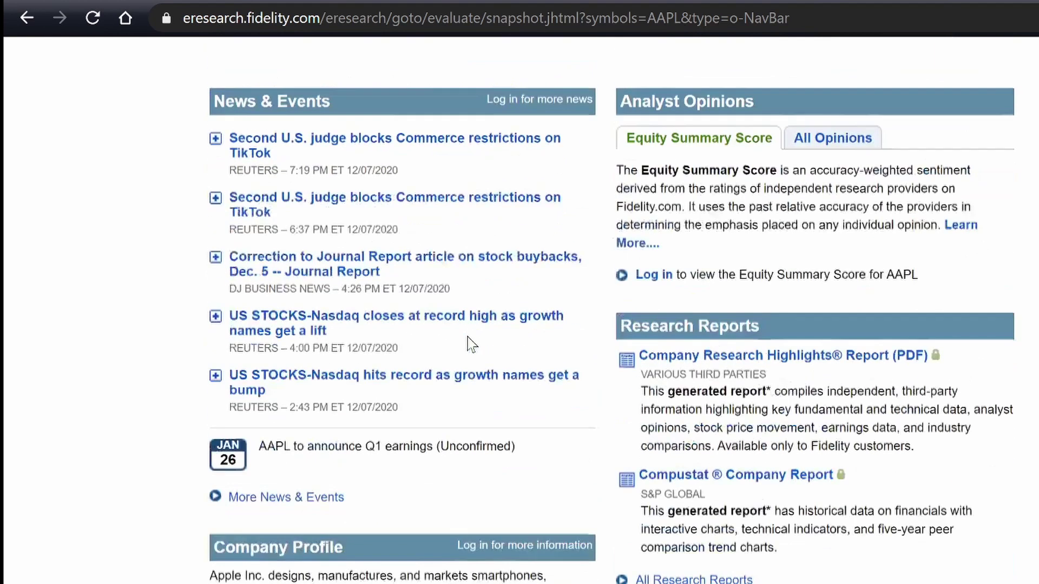
pyautogui.scroll(-2, 468, 343)
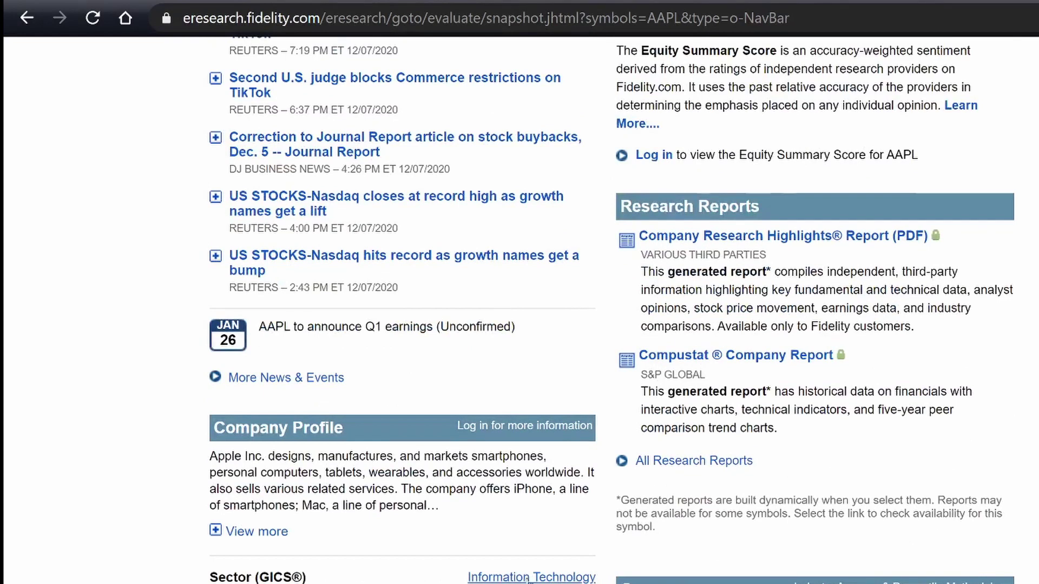
pyautogui.scroll(15, 569, 538)
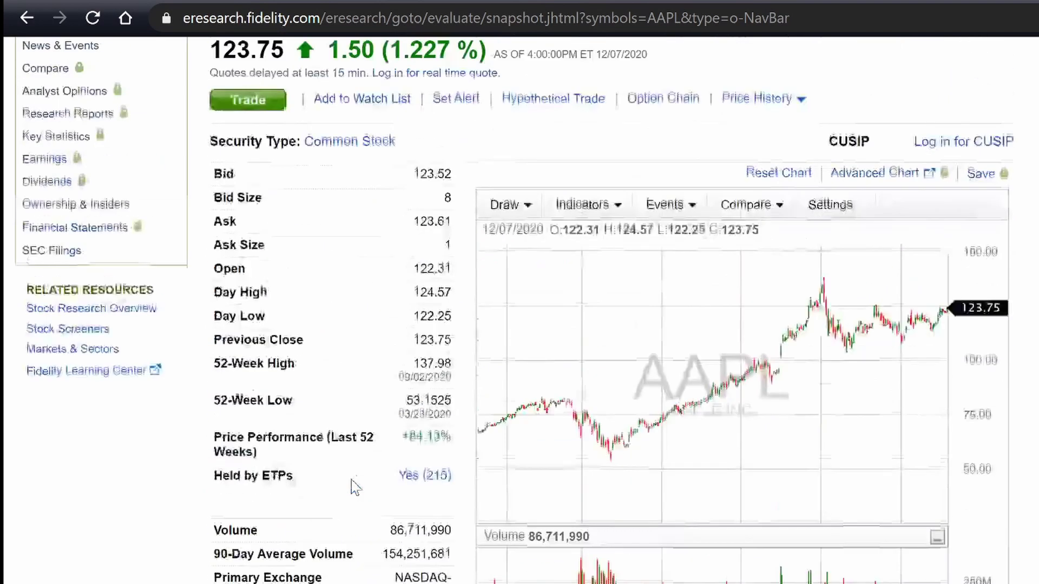
pyautogui.scroll(8, 355, 487)
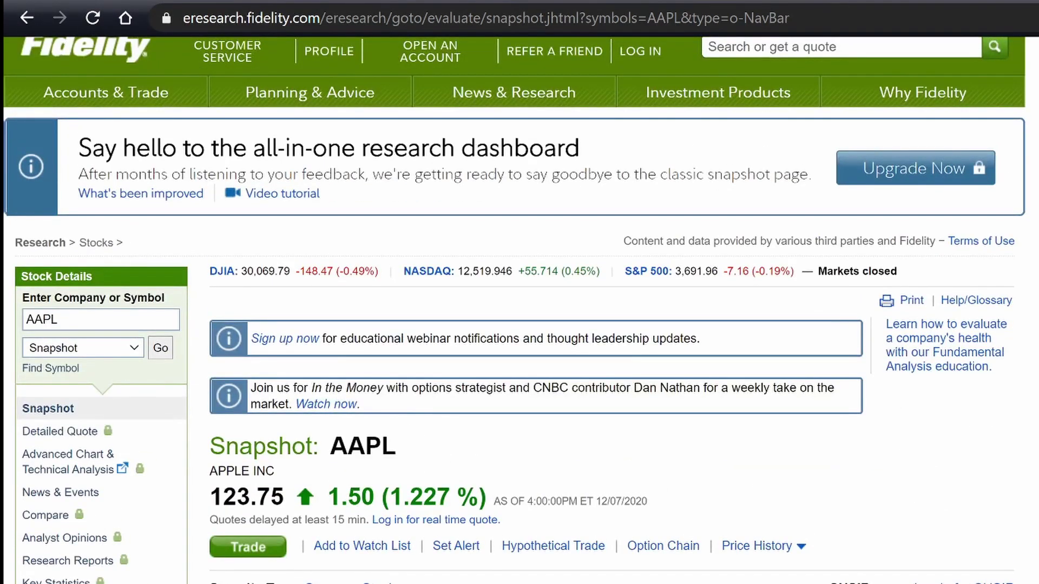
# Insert the Fidelity snapshot URL into E2's IMPORTXML call, followed by &A2&"",
pyautogui.hotkey('ctrl', 'Tab')
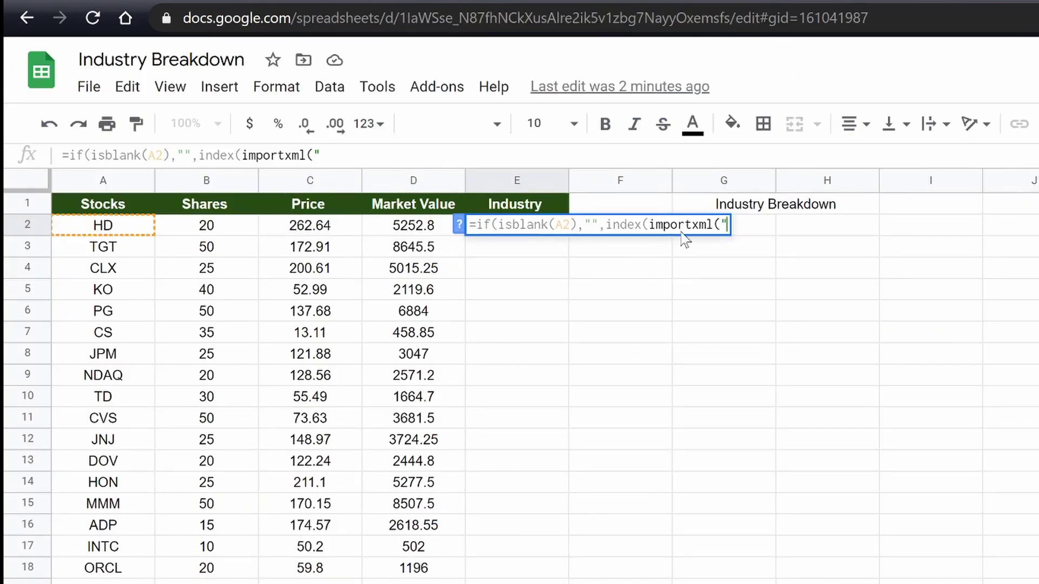
pyautogui.hotkey('ctrl', 'Tab')
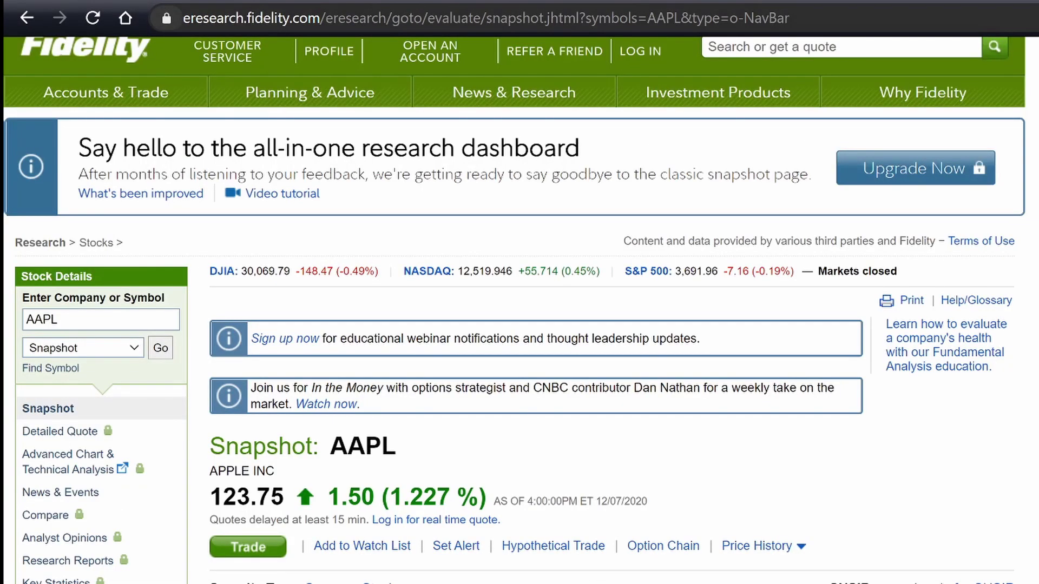
pyautogui.moveTo(183, 18); pyautogui.dragTo(651, 20)
pyautogui.hotkey('ctrl', 'c')
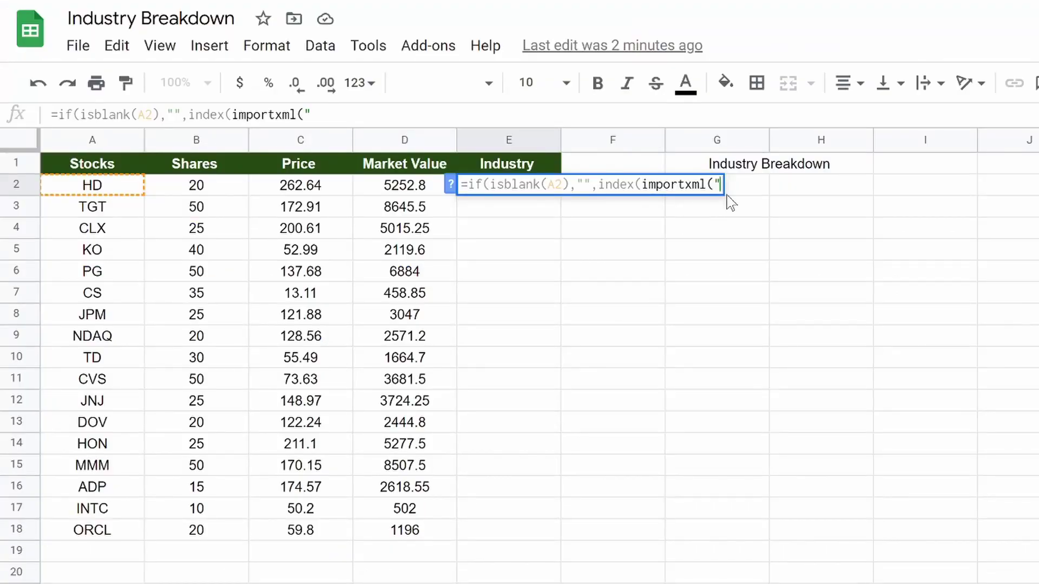
pyautogui.click(308, 123)
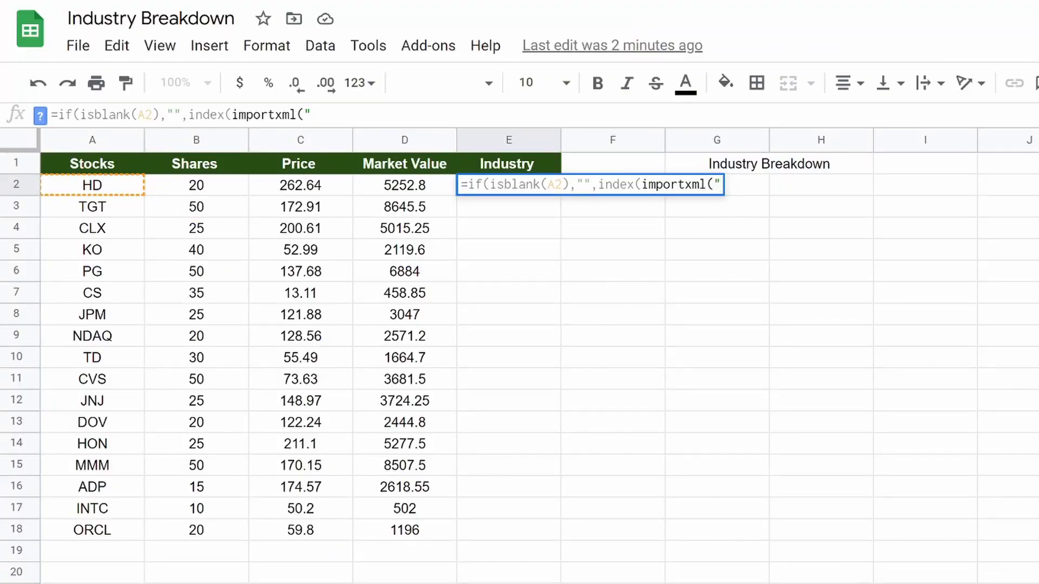
pyautogui.hotkey('ctrl', 'v')
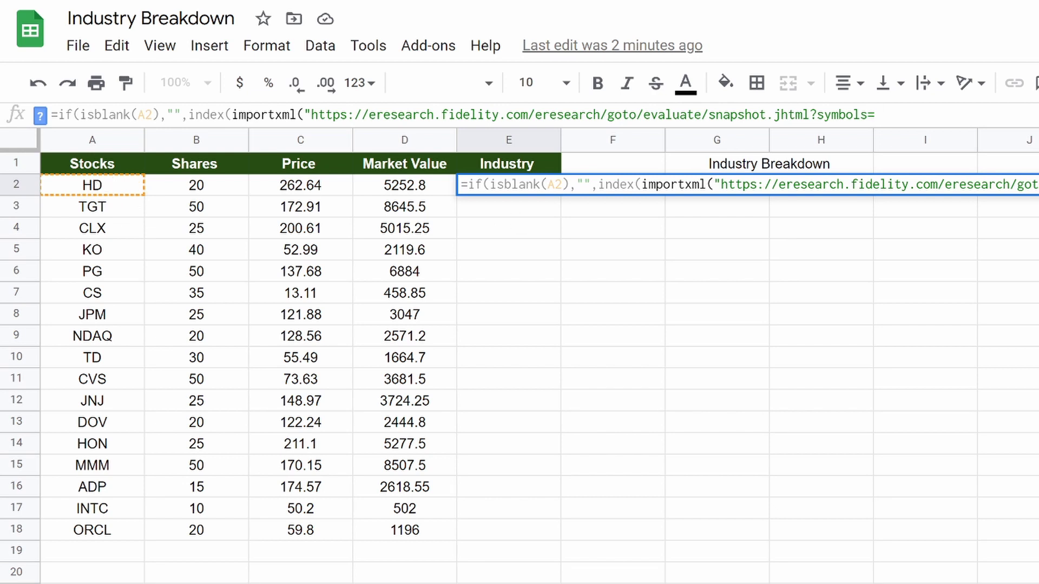
pyautogui.write('&')
pyautogui.press('BackSpace')
pyautogui.write('&')
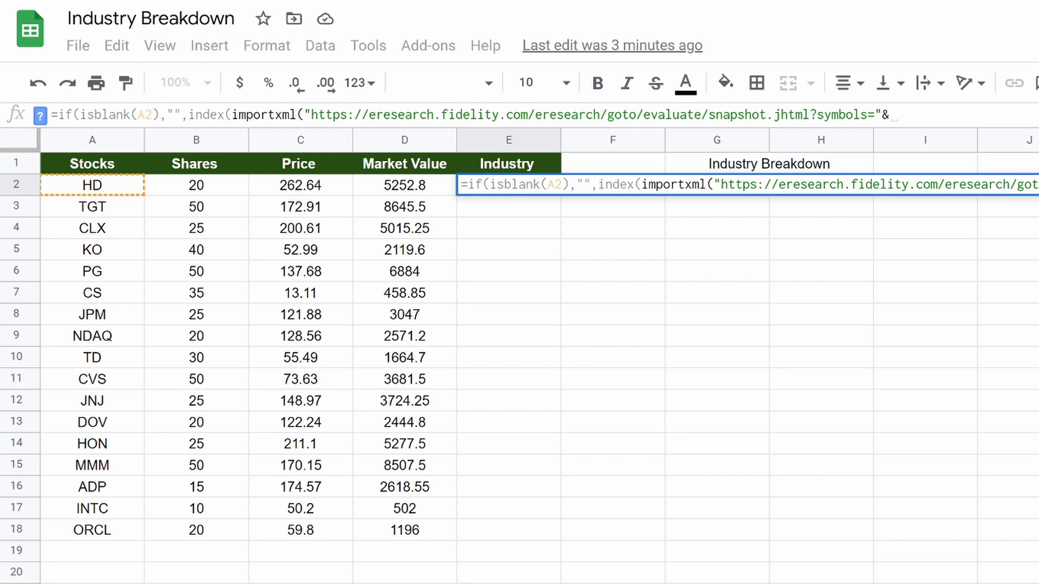
pyautogui.write('A2')
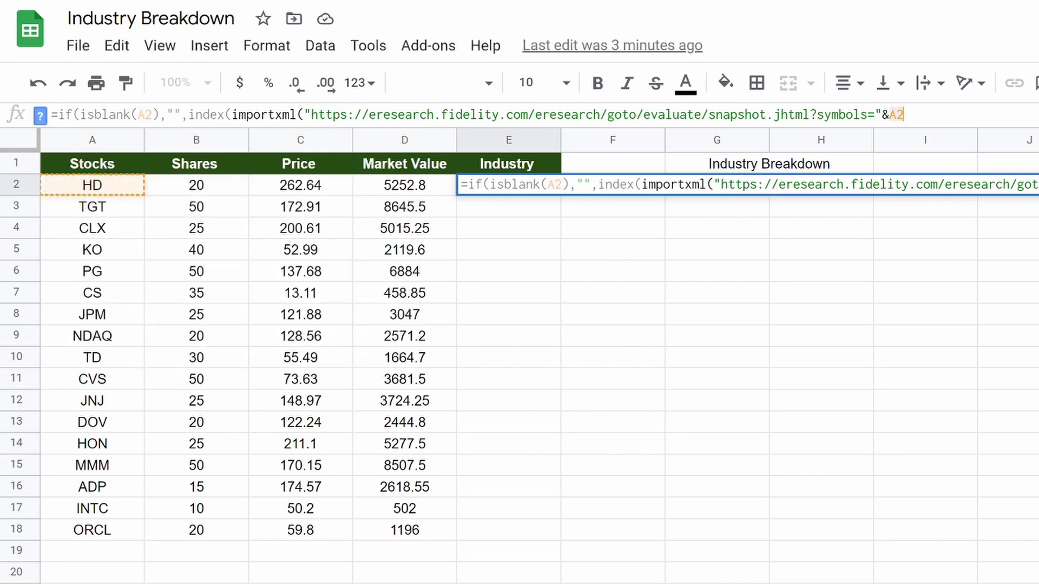
pyautogui.write('&')
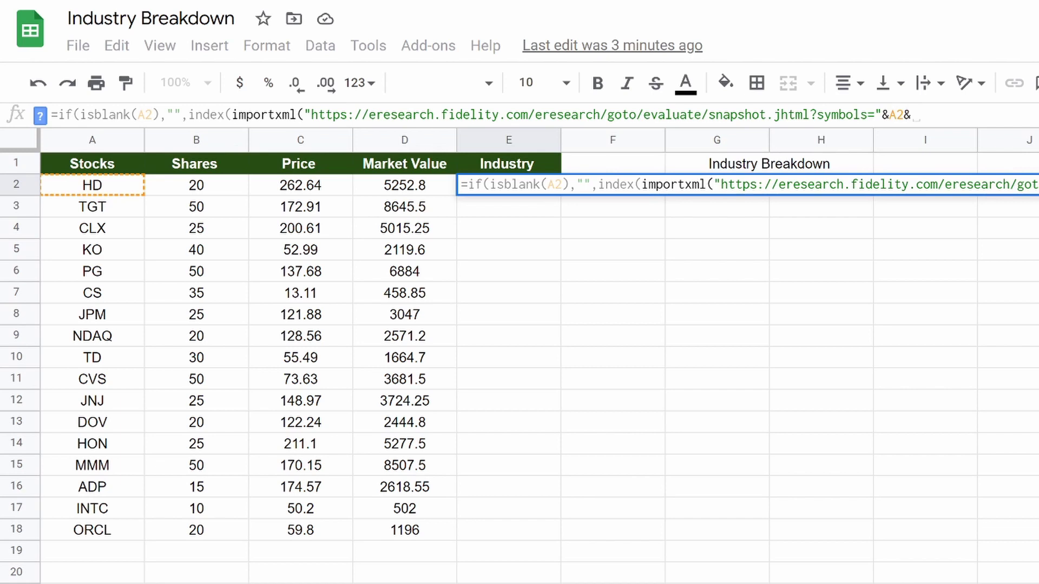
pyautogui.write('"')
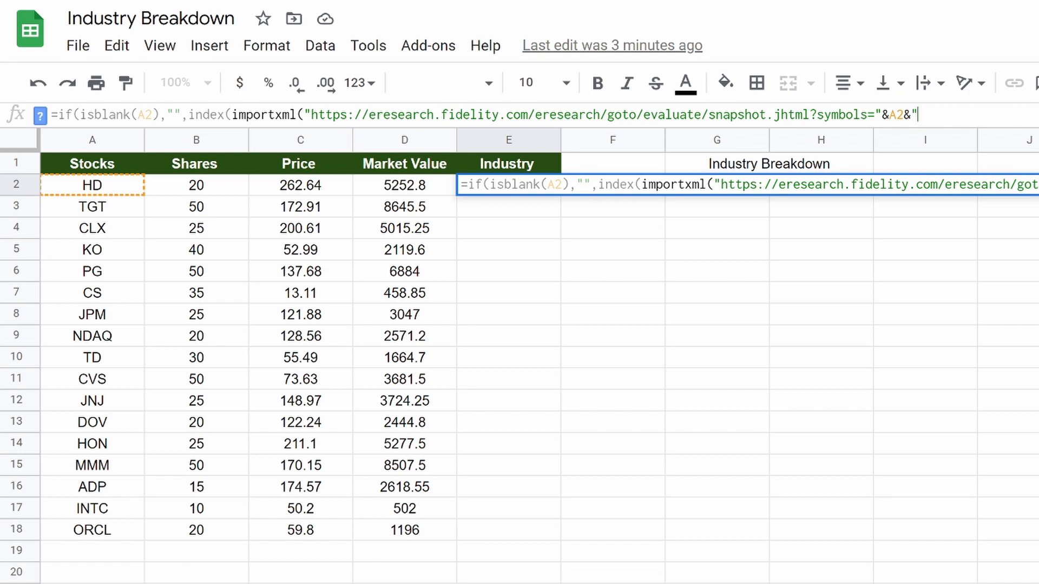
pyautogui.write('","')
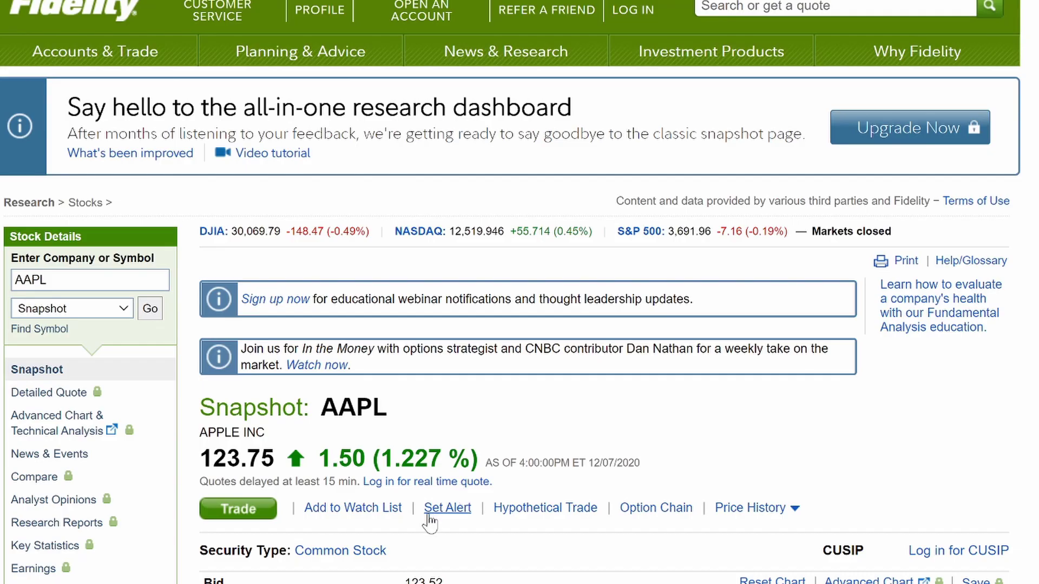
# Inspect the HTML of the Information Technology sector link under Sector (GICS)
pyautogui.scroll(-15, 452, 540)
pyautogui.scroll(-12, 452, 544)
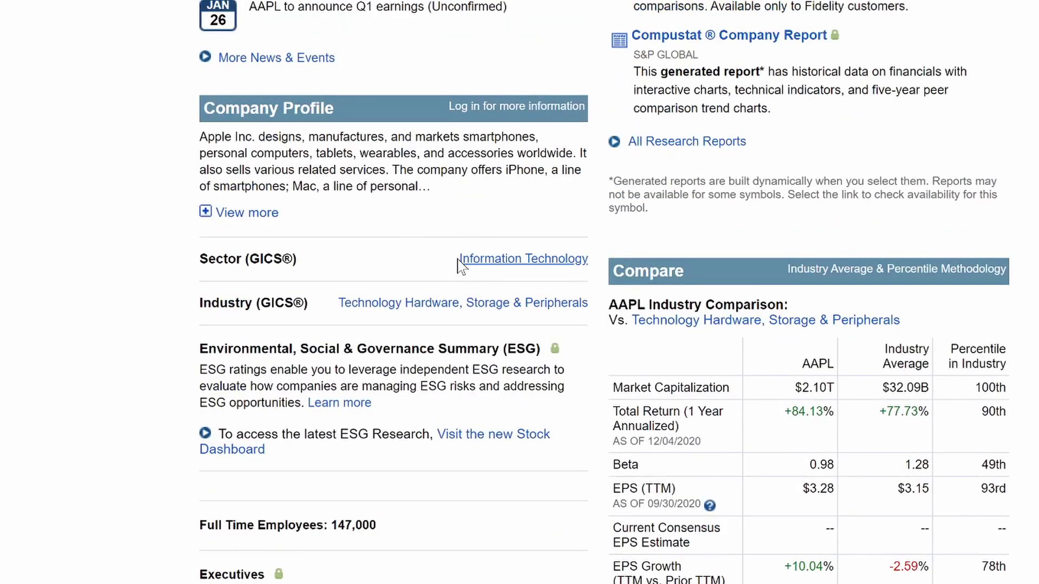
pyautogui.moveTo(457, 264); pyautogui.dragTo(525, 264)
pyautogui.click(592, 264)
pyautogui.rightClick(525, 264)
pyautogui.click(563, 429)
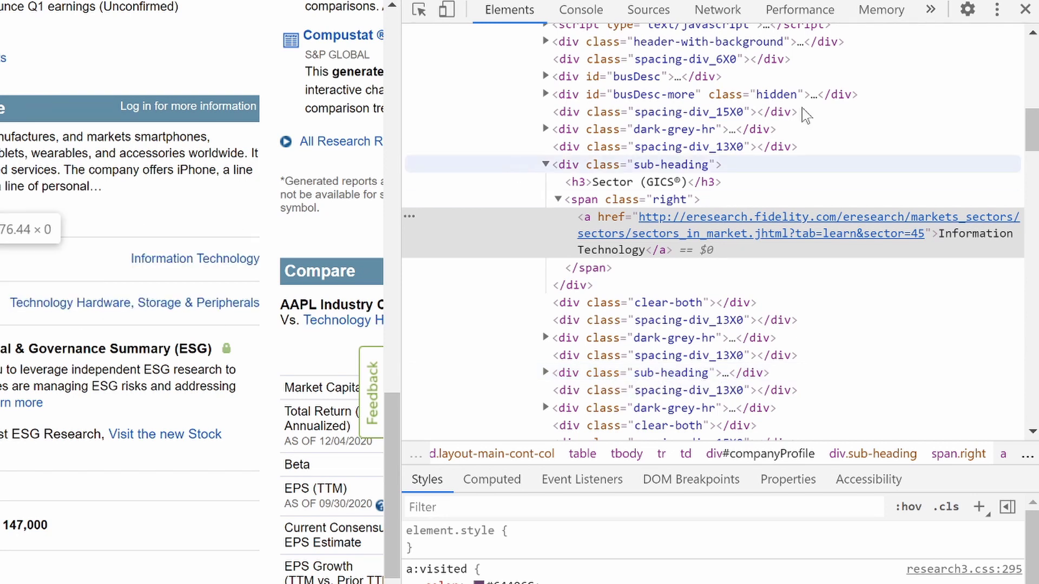
# Copy the Part 2 XPath from the reference sheet into E2's IMPORTXML formula
pyautogui.click(1025, 9)
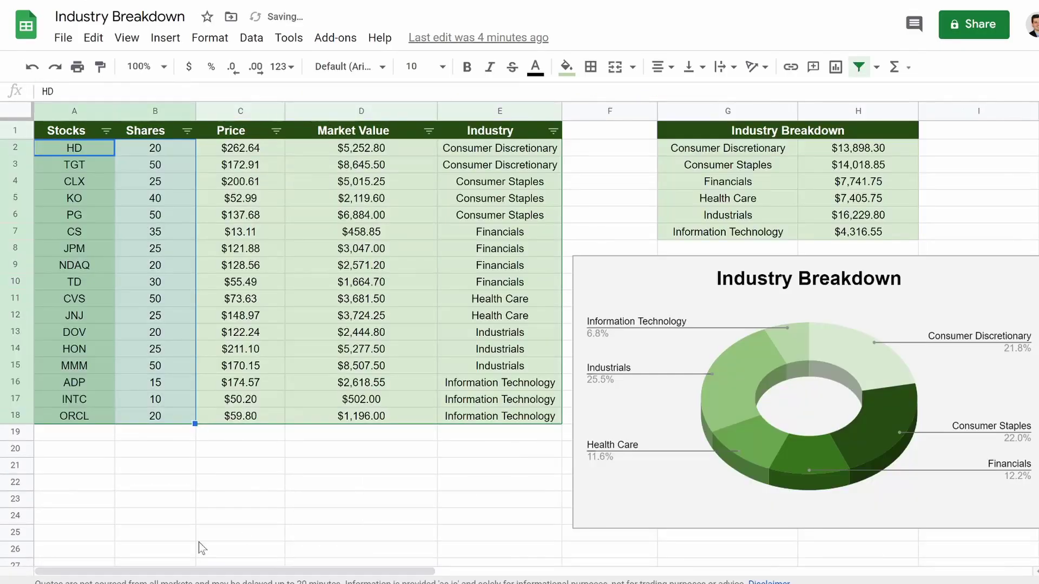
pyautogui.scroll(-10, 244, 453)
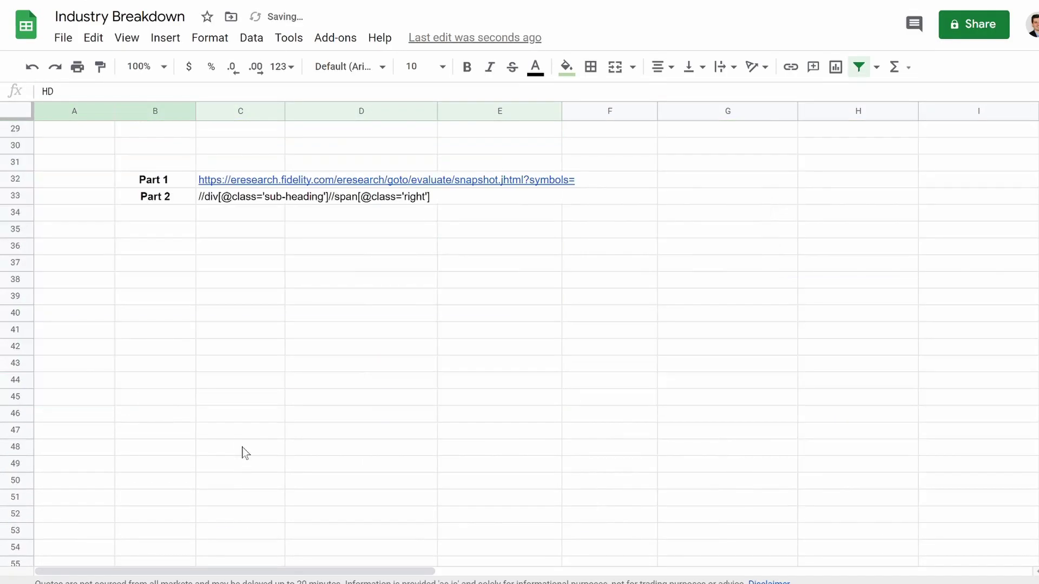
pyautogui.moveTo(274, 186)
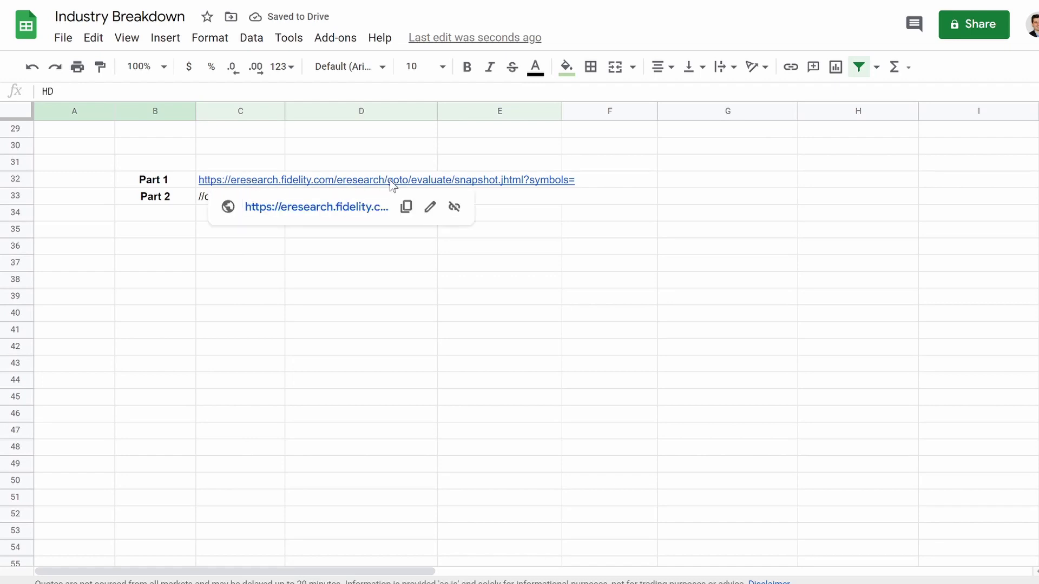
pyautogui.click(263, 330)
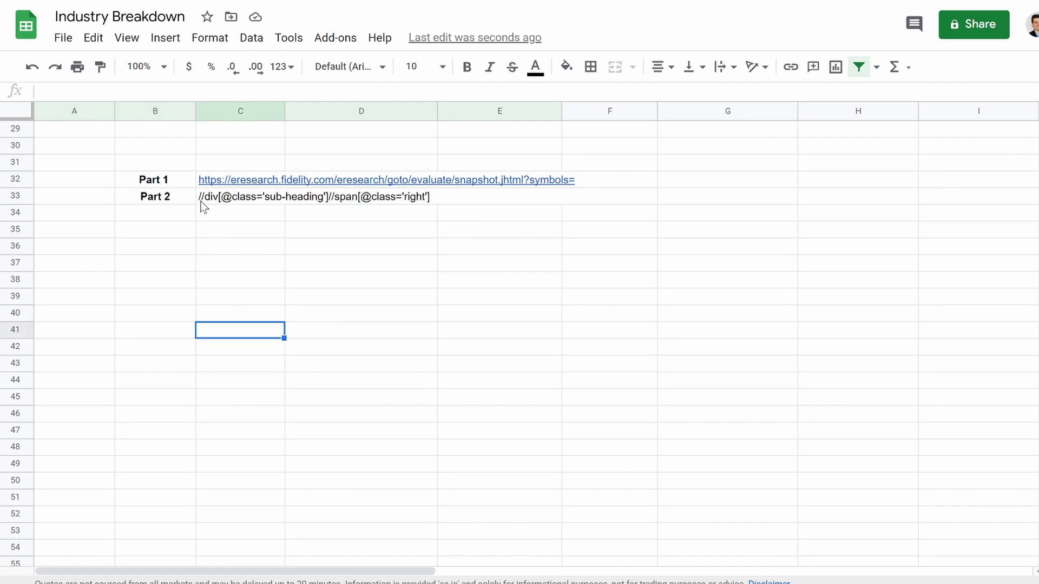
pyautogui.click(232, 205)
pyautogui.hotkey('ctrl', 'c')
pyautogui.hotkey('ctrl', 'shift', 'pageup')
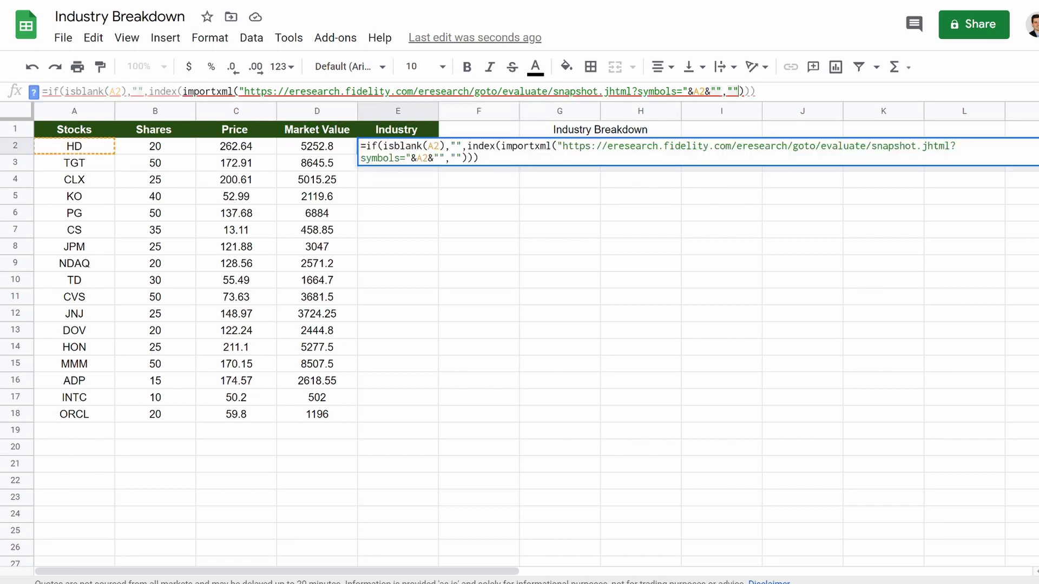
pyautogui.hotkey('ctrl', 'v')
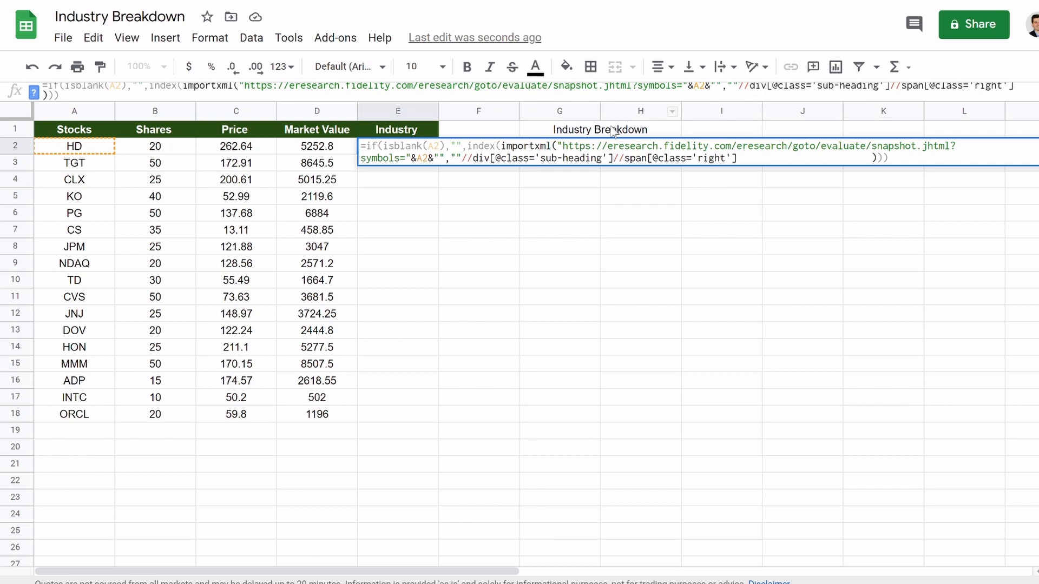
# Remove the stray quote and parentheses and close the formula with ,1)) to show Consumer Discretionary
pyautogui.scroll(1, 713, 99)
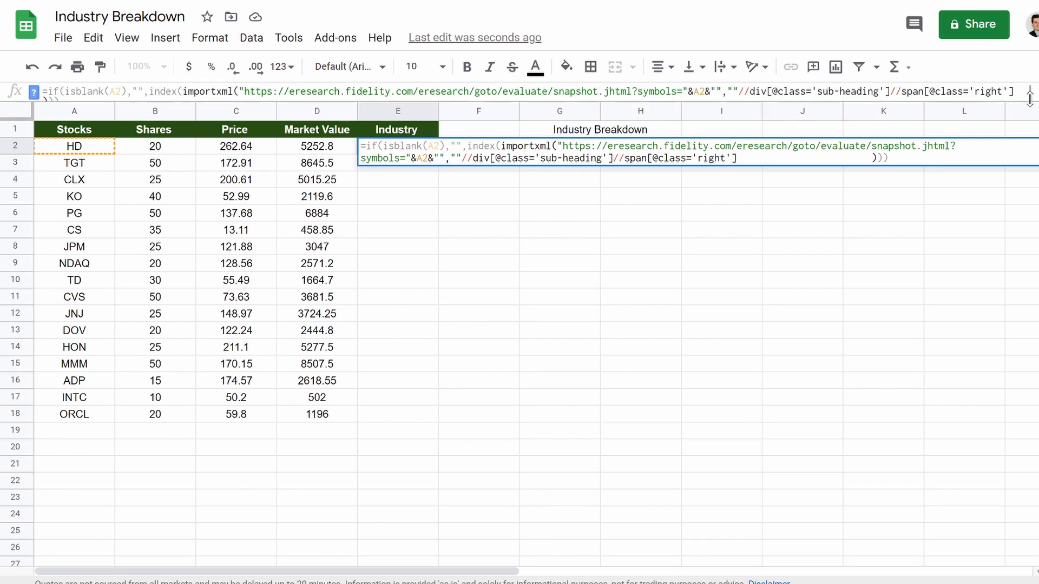
pyautogui.press('Delete')
pyautogui.press('Delete')
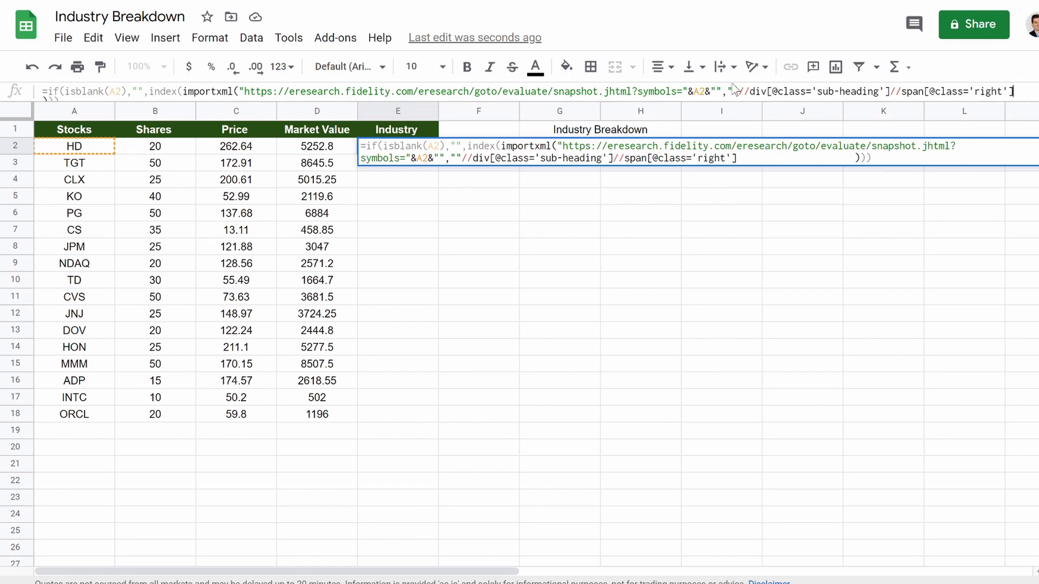
pyautogui.press('BackSpace')
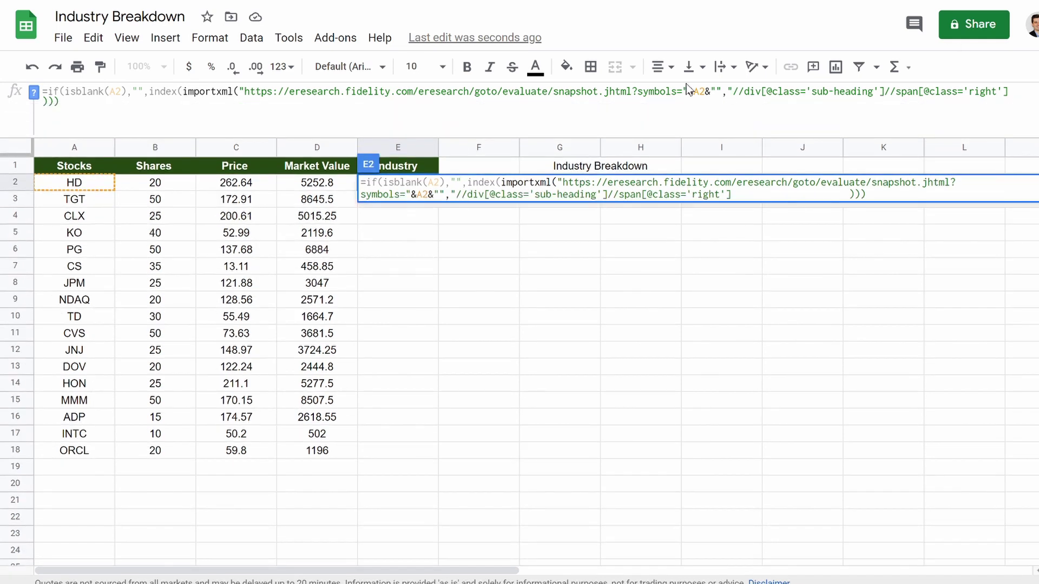
pyautogui.press('BackSpace')
pyautogui.press('BackSpace')
pyautogui.press('BackSpace')
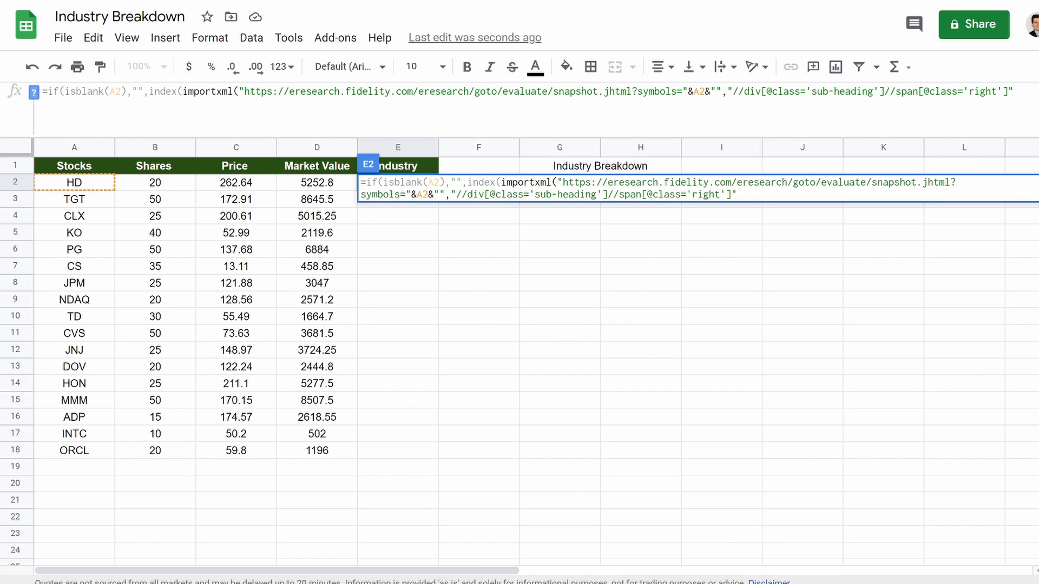
pyautogui.write(')')
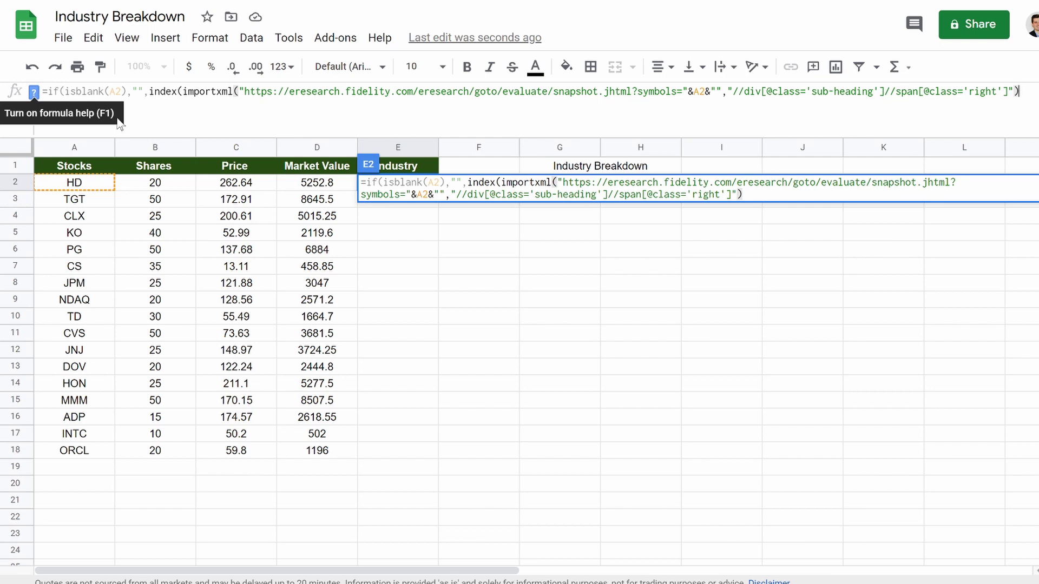
pyautogui.write(',')
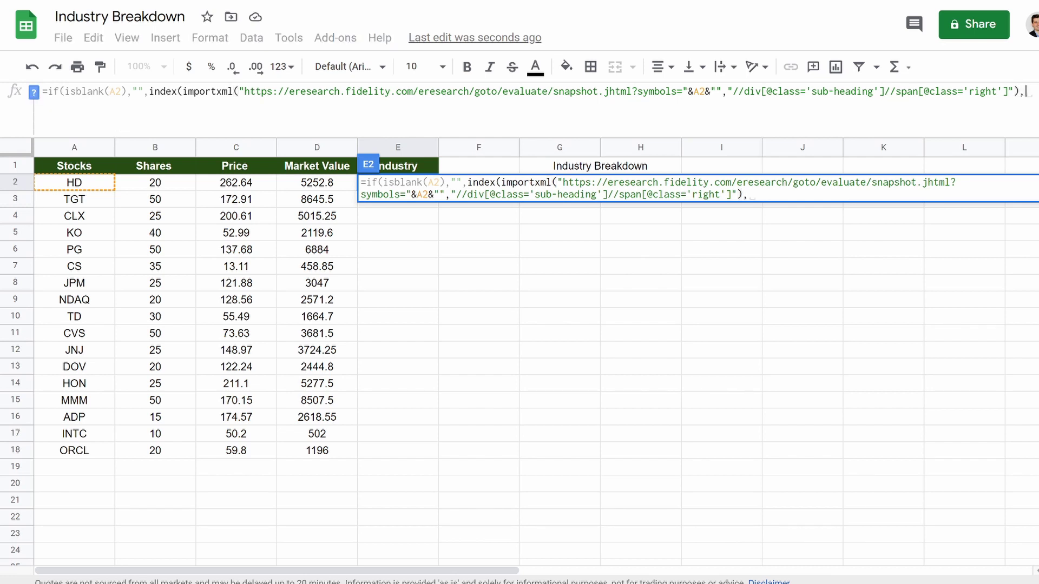
pyautogui.write('1))')
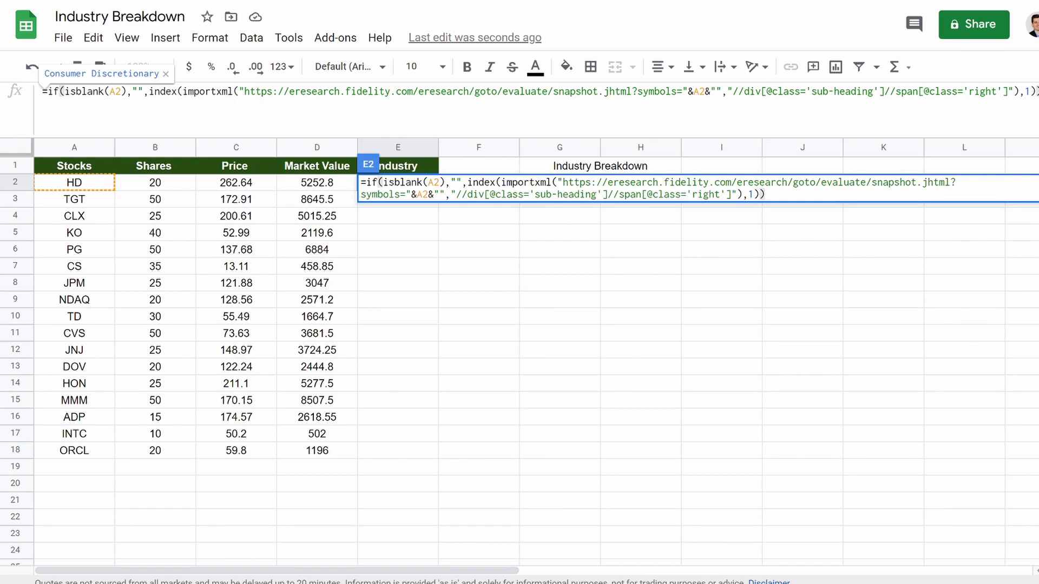
pyautogui.press('Return')
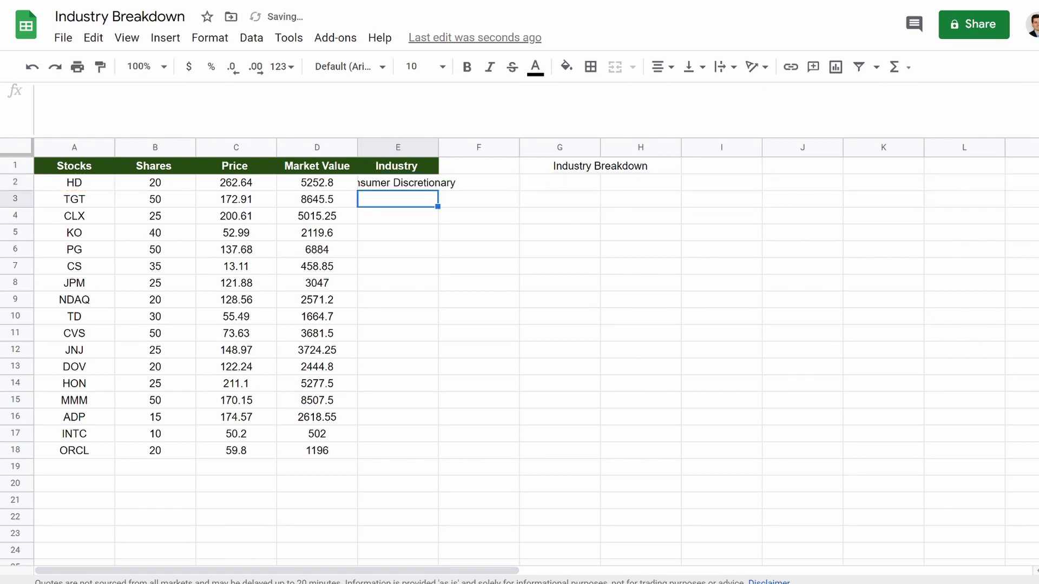
# Auto-fit column E and fill E2's industry formula down to row 18
pyautogui.doubleClick(436, 141)
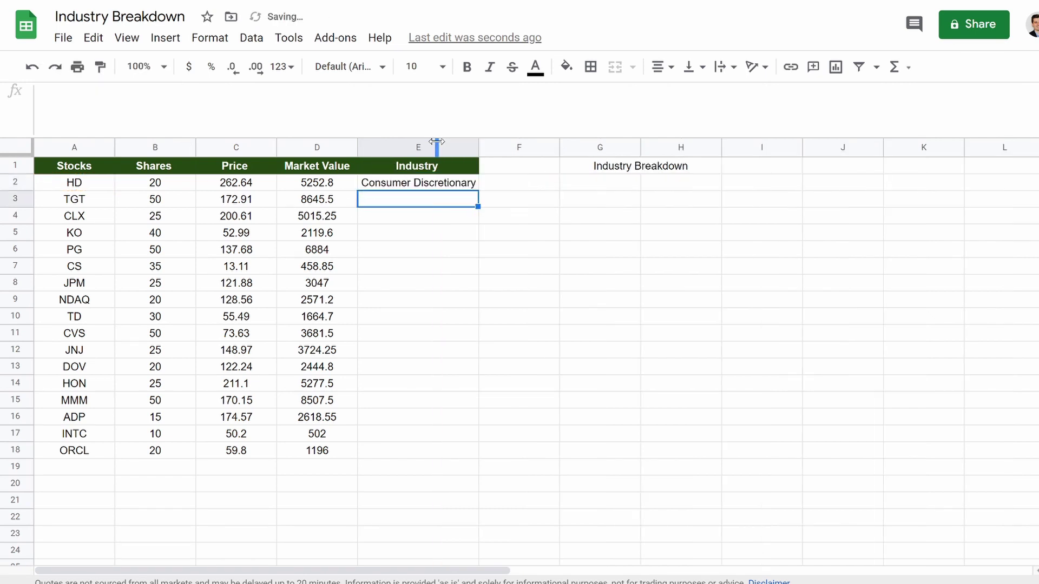
pyautogui.click(462, 184)
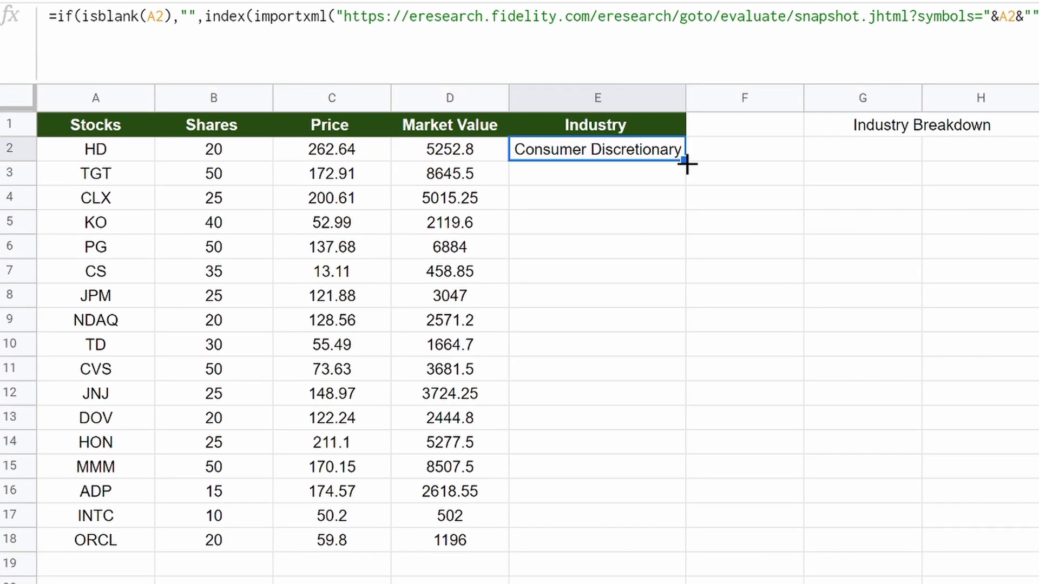
pyautogui.doubleClick(685, 160)
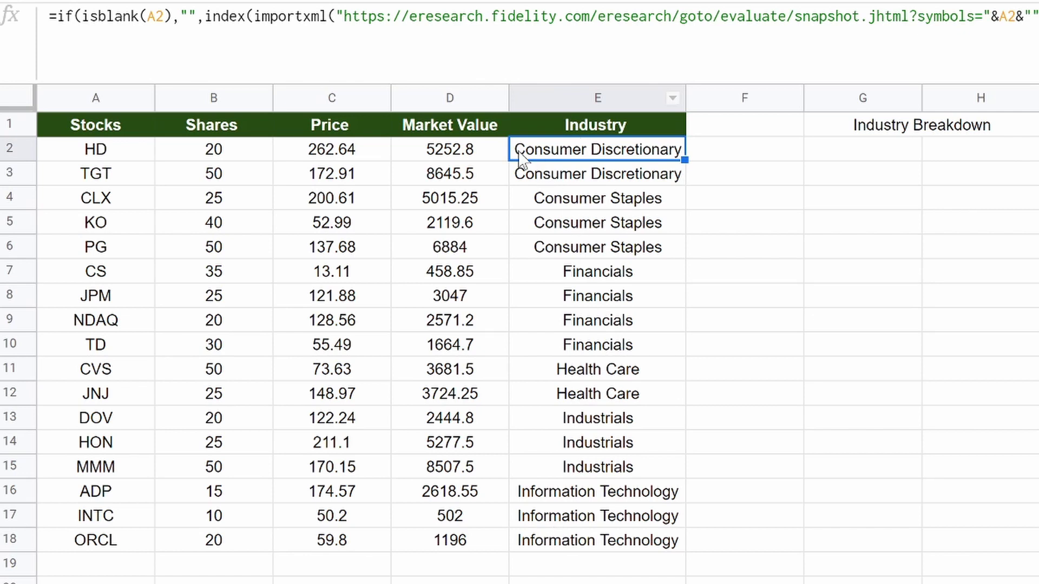
# Check the tickers, then replace CVS in A11 with AAPL, now showing Information Technology
pyautogui.click(87, 153)
pyautogui.press('Down')
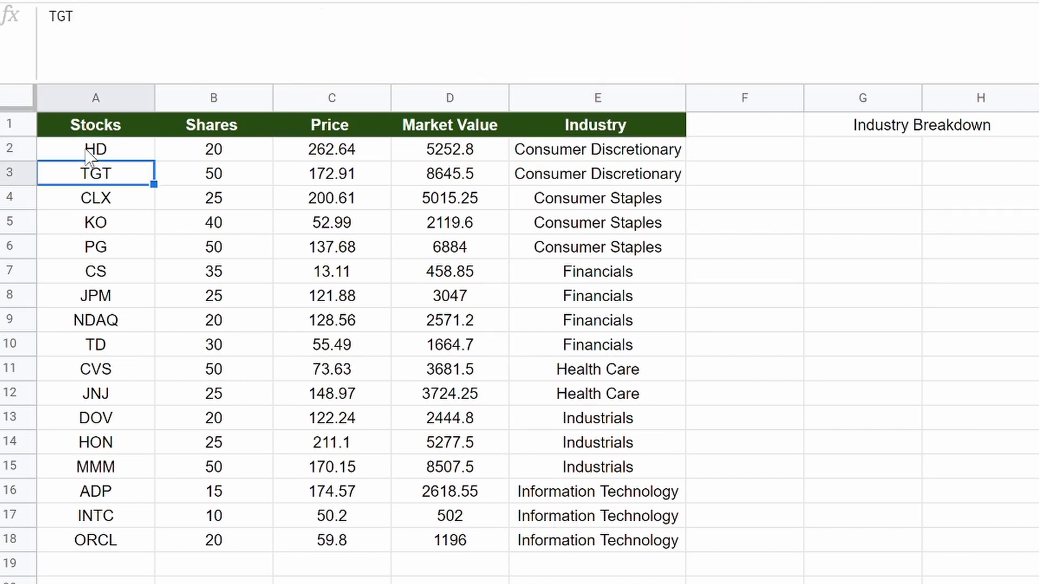
pyautogui.press('Down')
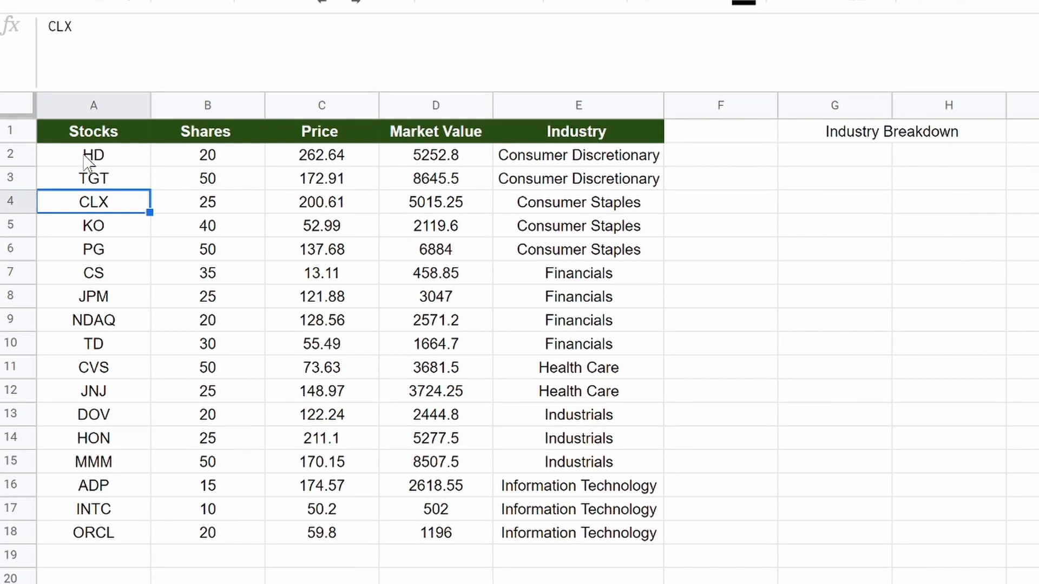
pyautogui.press('Down')
pyautogui.press('Down')
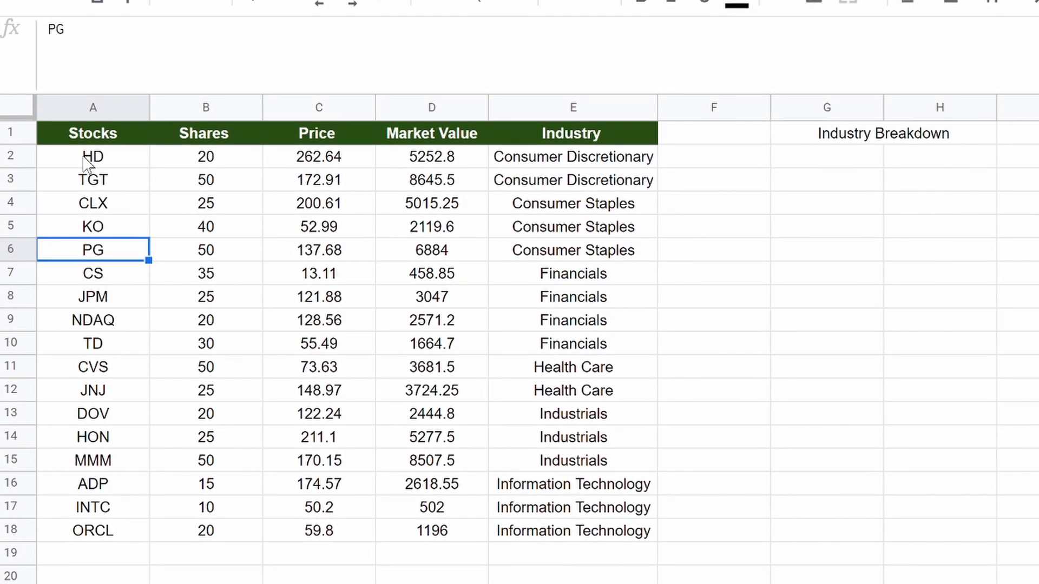
pyautogui.press('Down')
pyautogui.press('Down')
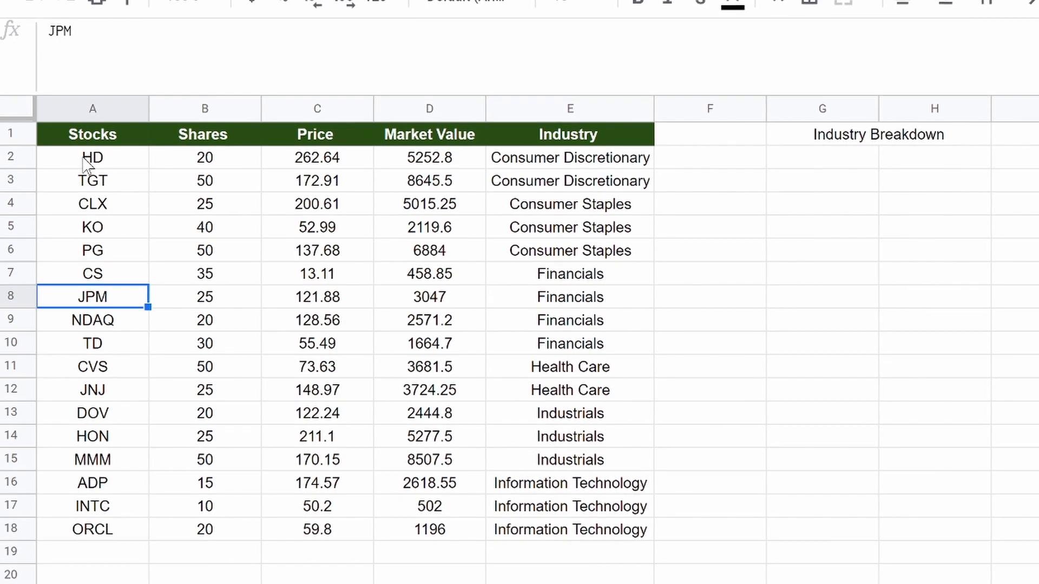
pyautogui.press('Down')
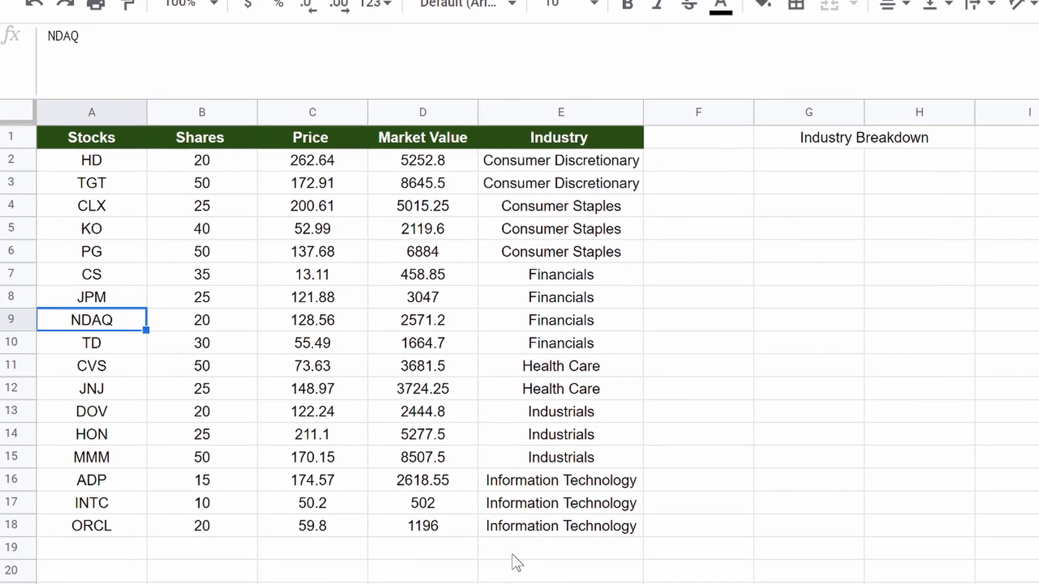
pyautogui.click(98, 165)
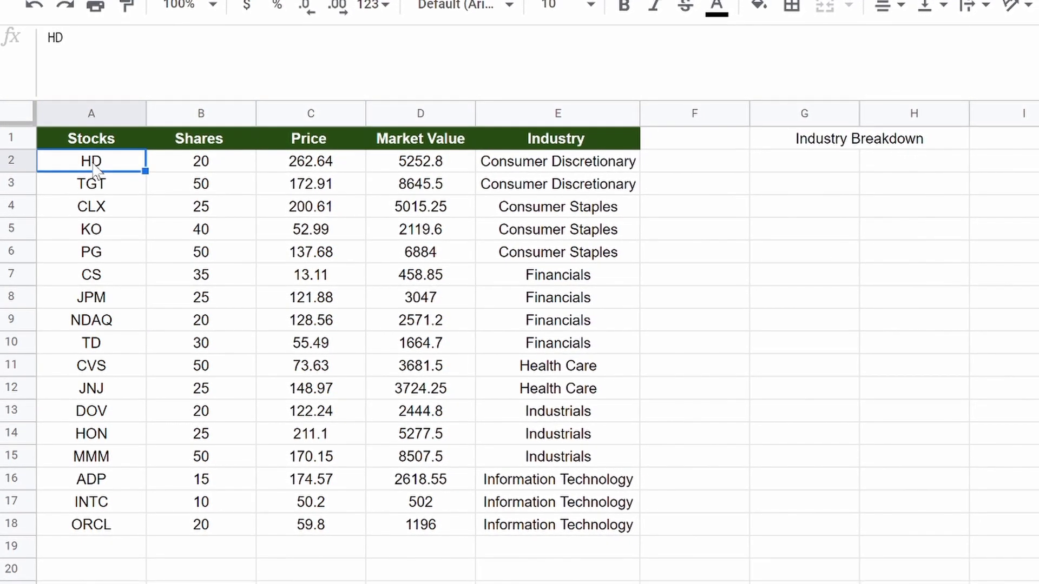
pyautogui.click(116, 369)
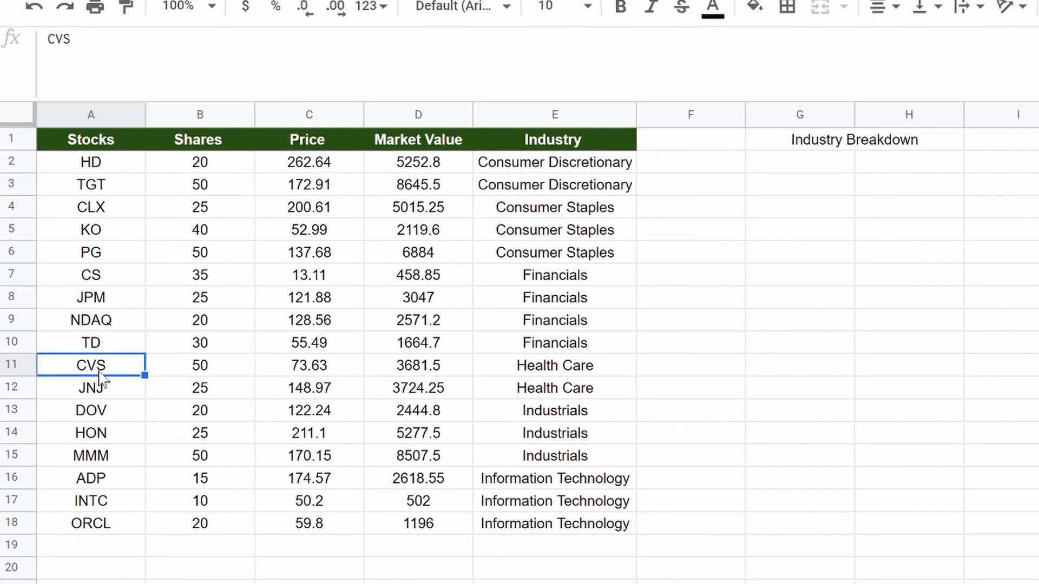
pyautogui.write('AAPL')
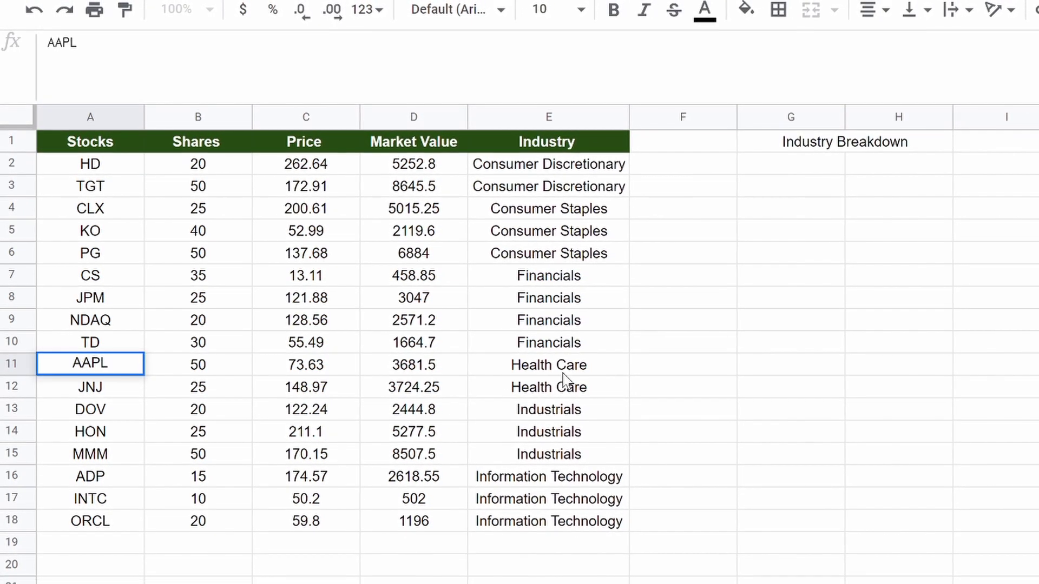
pyautogui.press('Return')
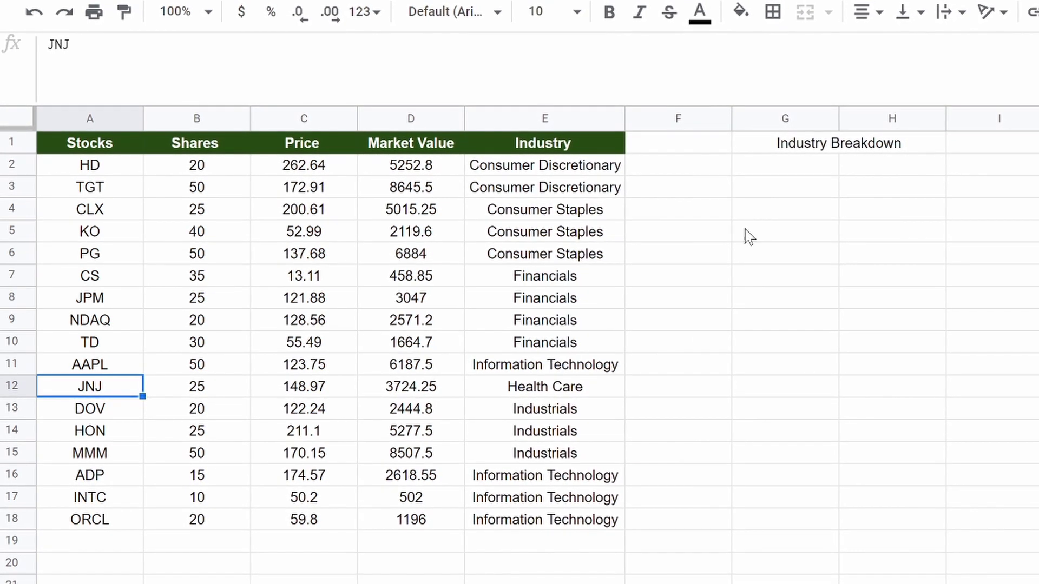
# Give the Industry Breakdown header a dark green fill with white text
pyautogui.click(855, 146)
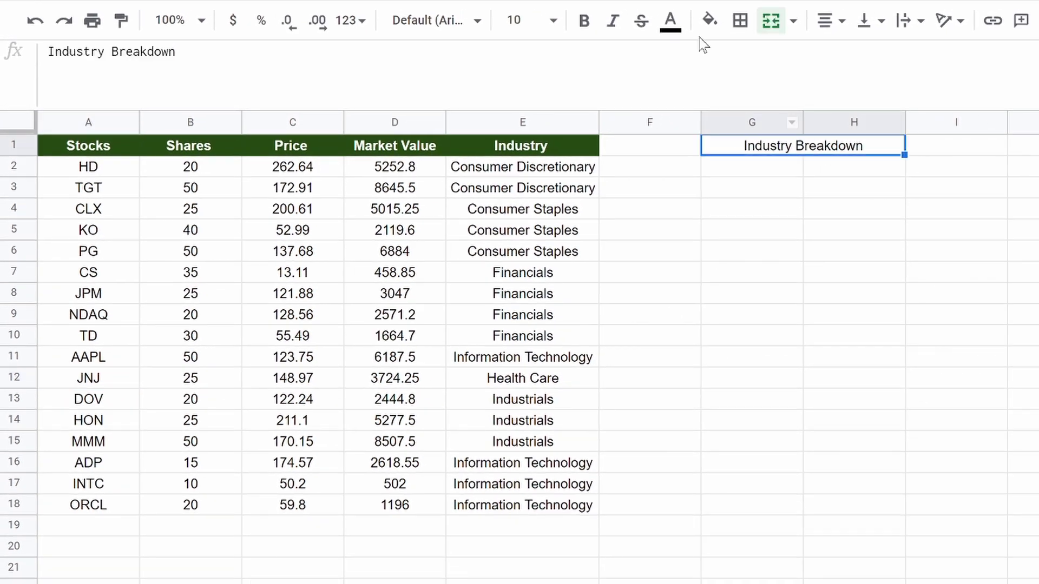
pyautogui.click(830, 21)
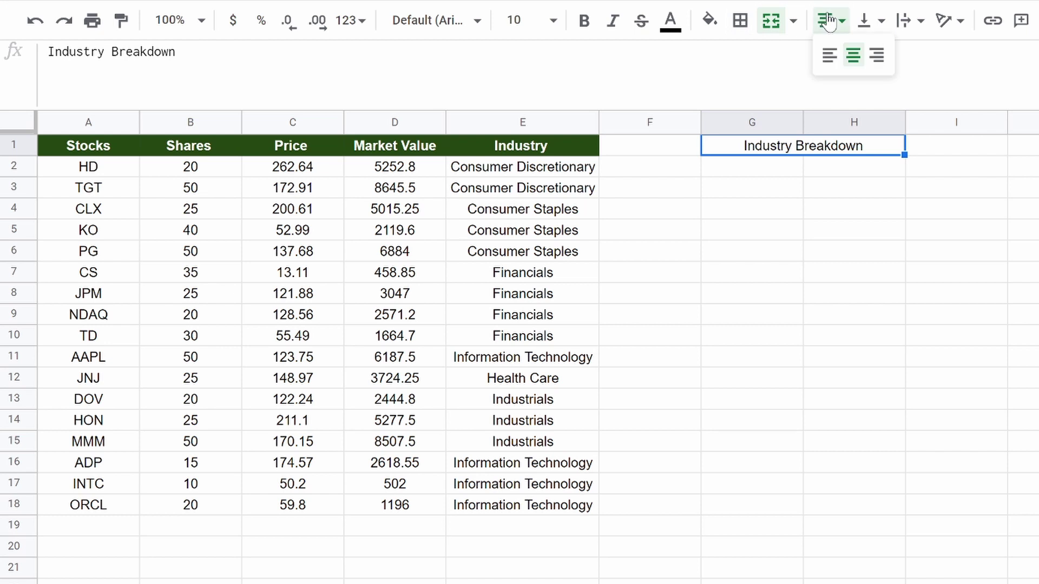
pyautogui.click(674, 28)
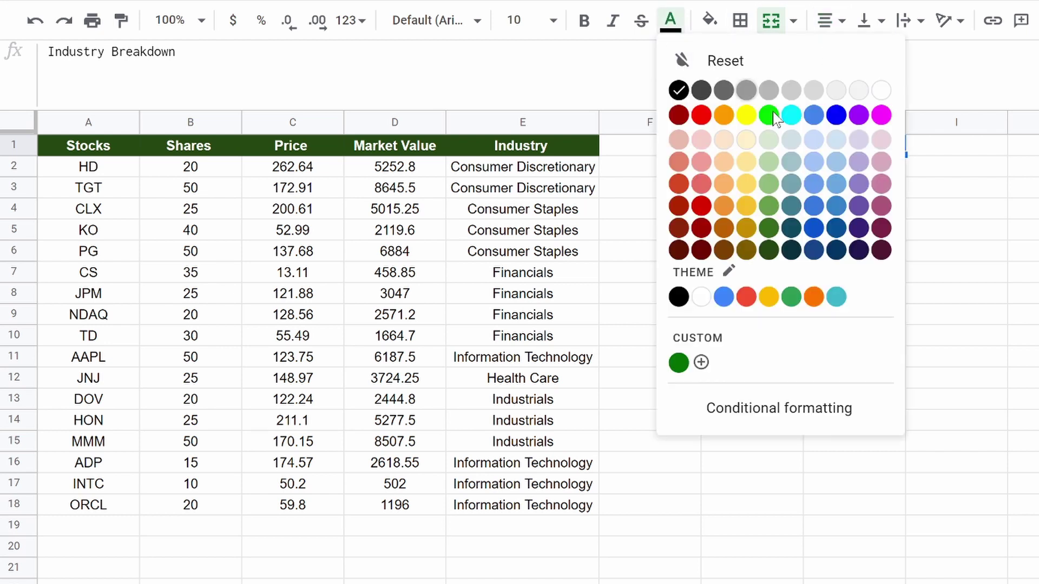
pyautogui.click(767, 255)
pyautogui.hotkey('ctrl', 'z')
pyautogui.click(709, 20)
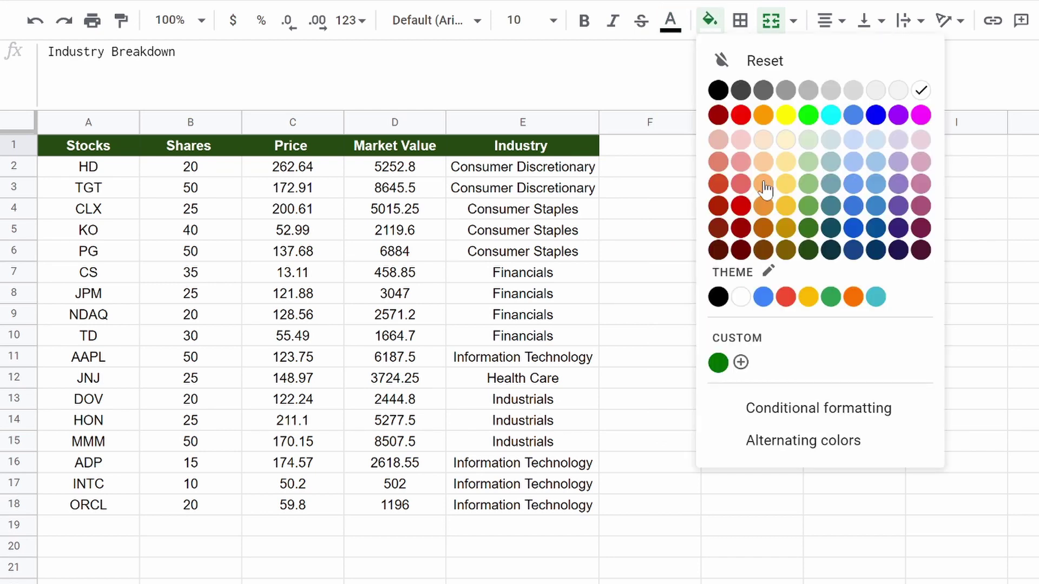
pyautogui.click(809, 252)
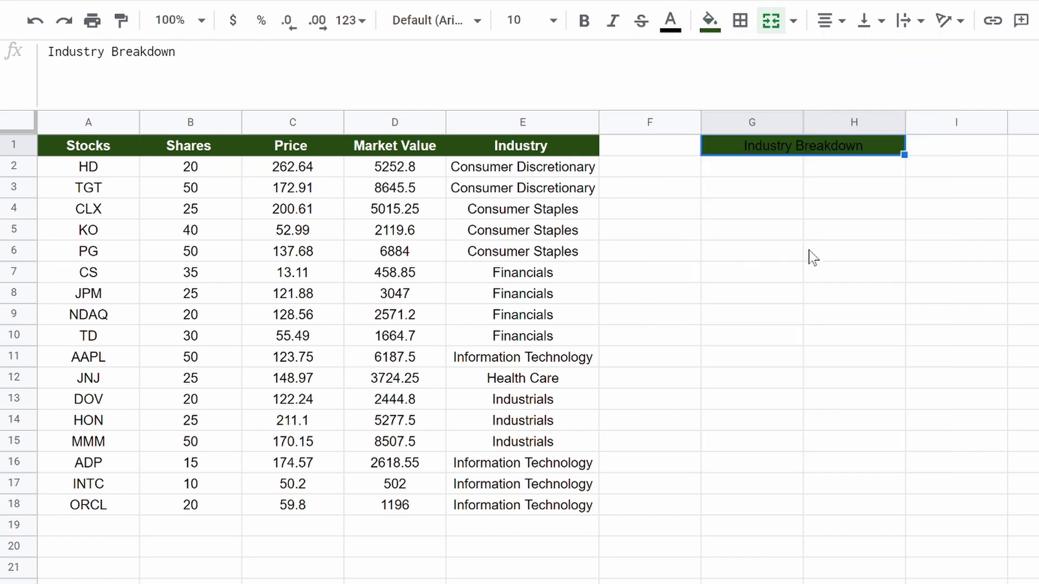
pyautogui.click(675, 24)
pyautogui.click(881, 90)
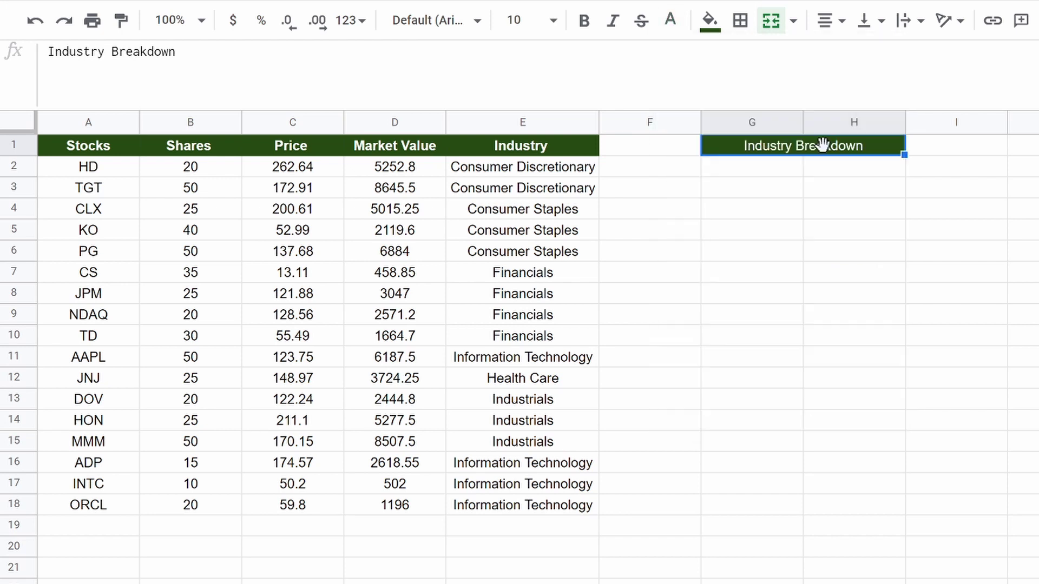
pyautogui.click(820, 254)
# Total the Market Value column in D19 with =sum(D2:D18)
pyautogui.click(399, 533)
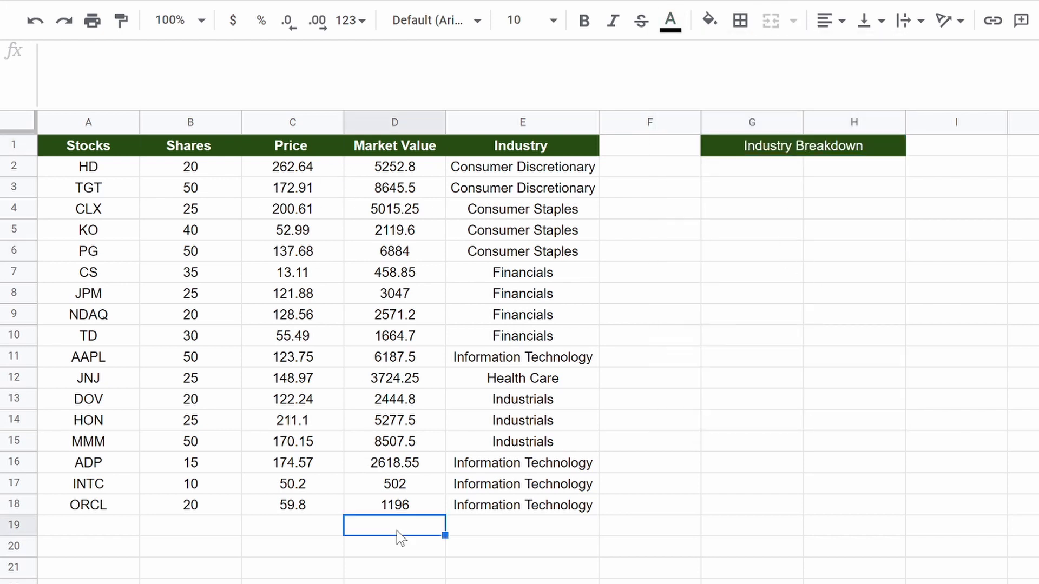
pyautogui.write('=sum')
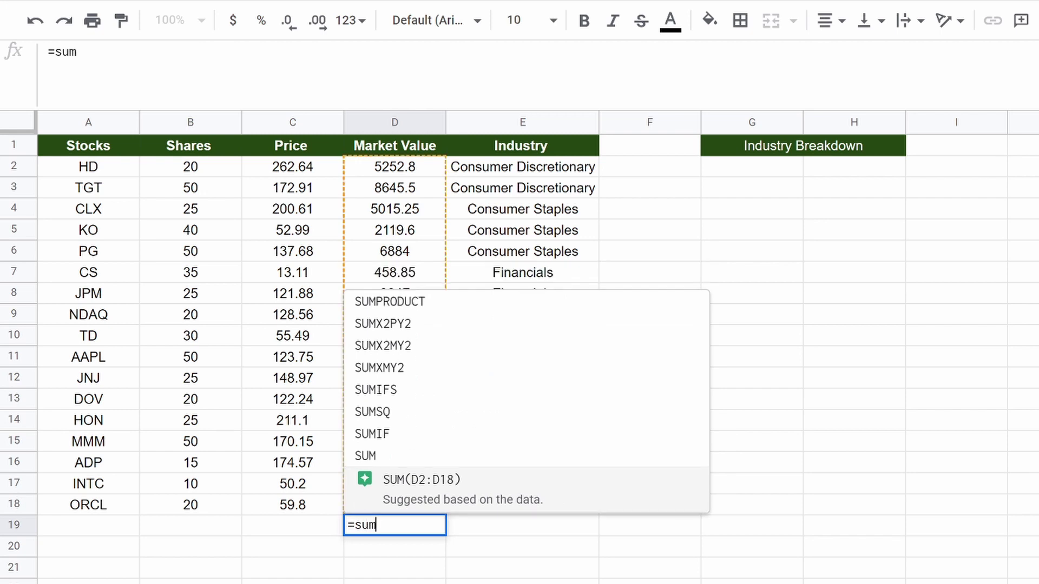
pyautogui.write('(')
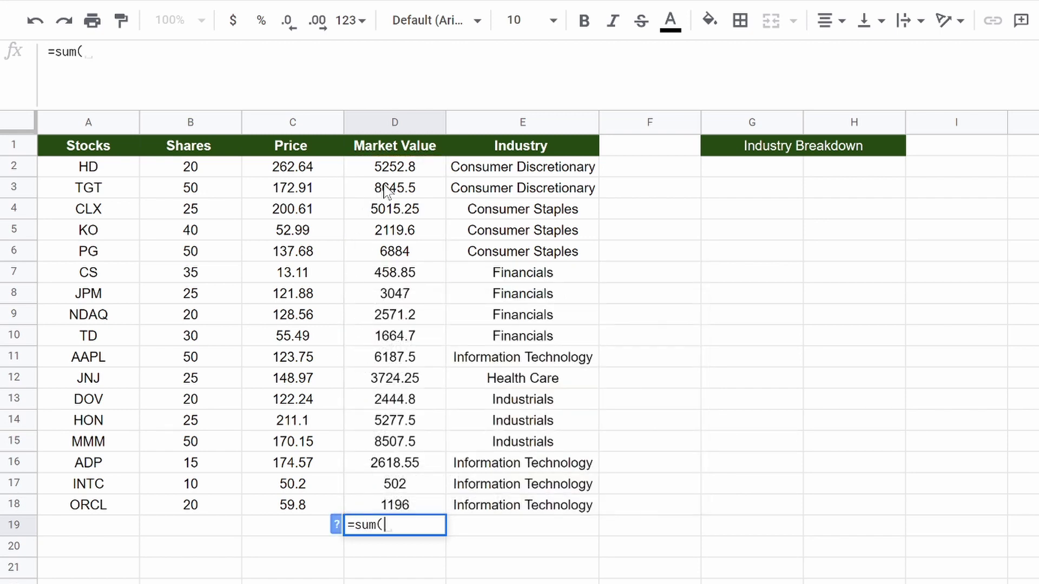
pyautogui.moveTo(392, 169); pyautogui.dragTo(417, 512)
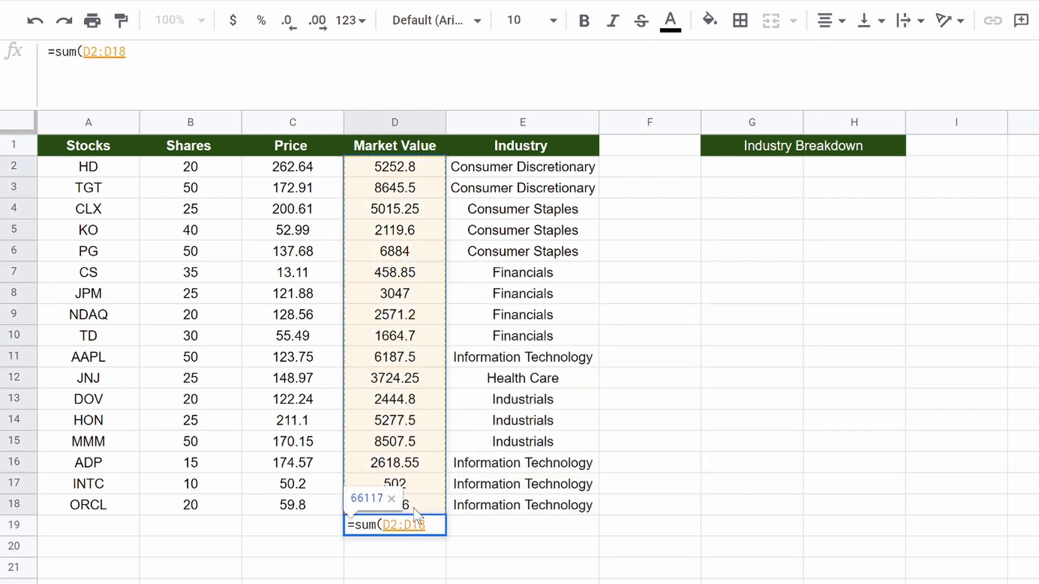
pyautogui.write(')')
pyautogui.press('Return')
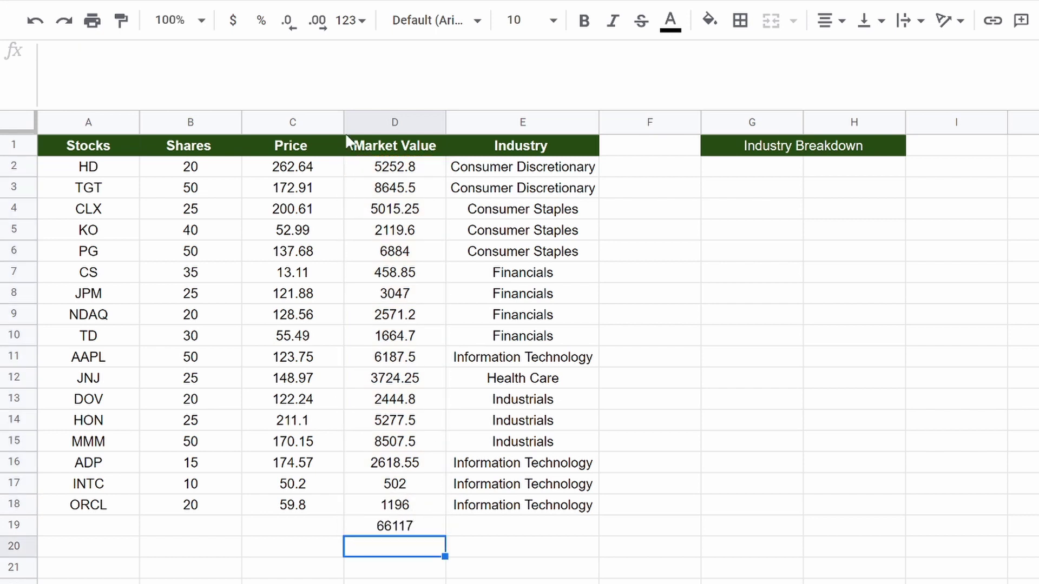
# Format the Price and Market Value figures in C2:D19 as dollar currency
pyautogui.moveTo(393, 167); pyautogui.dragTo(325, 528)
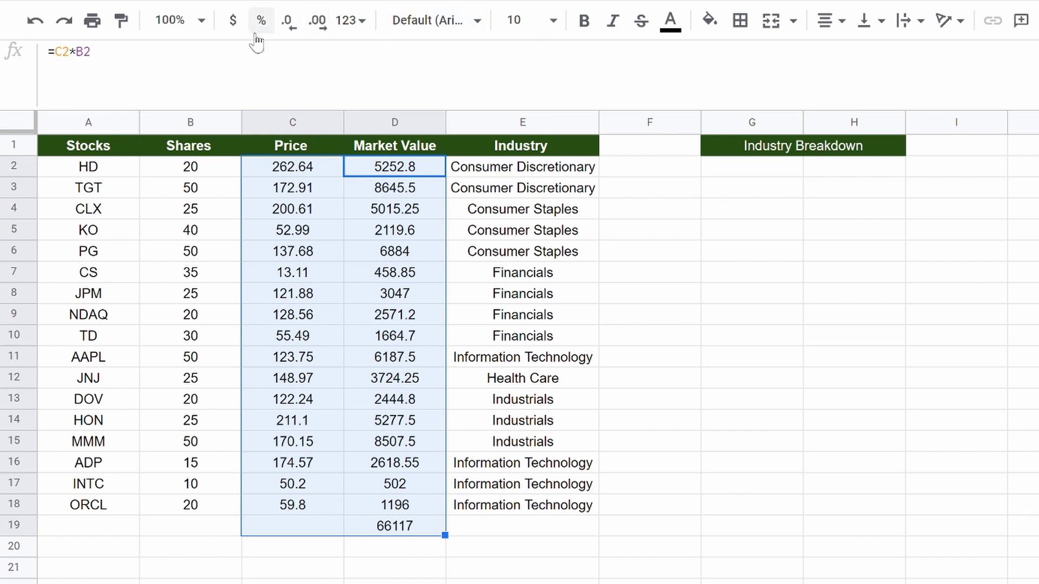
pyautogui.click(234, 22)
pyautogui.click(408, 548)
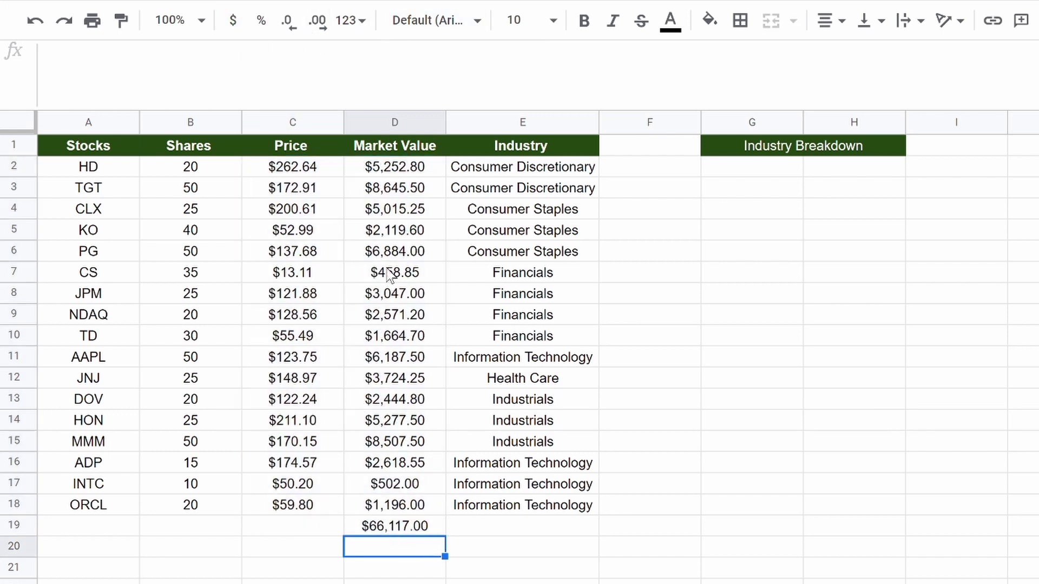
pyautogui.click(524, 529)
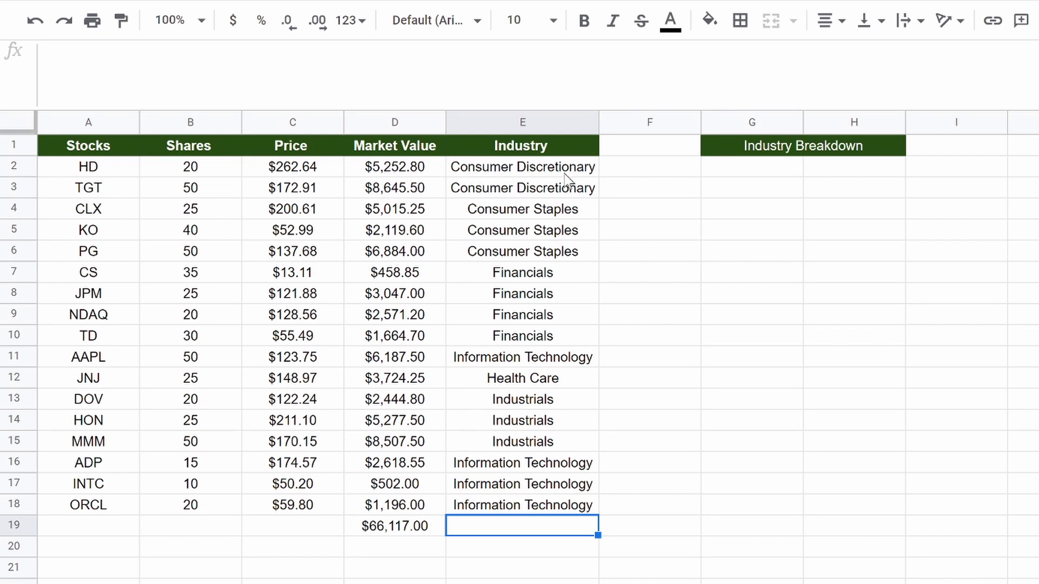
# Enter =UNIQUE(E2:E100) in G2 to list the six distinct industries
pyautogui.click(764, 174)
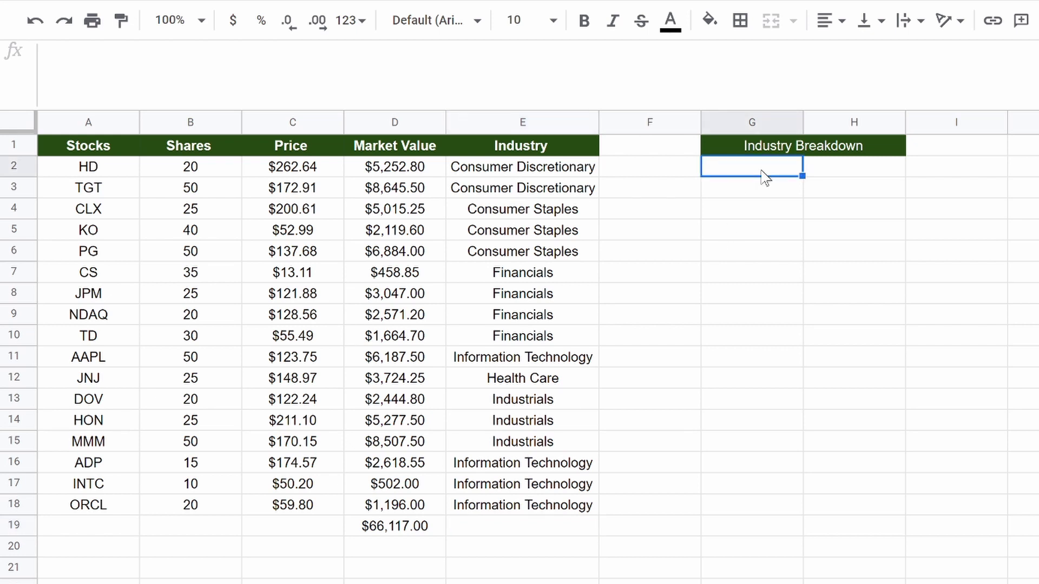
pyautogui.write('=un')
pyautogui.click(750, 192)
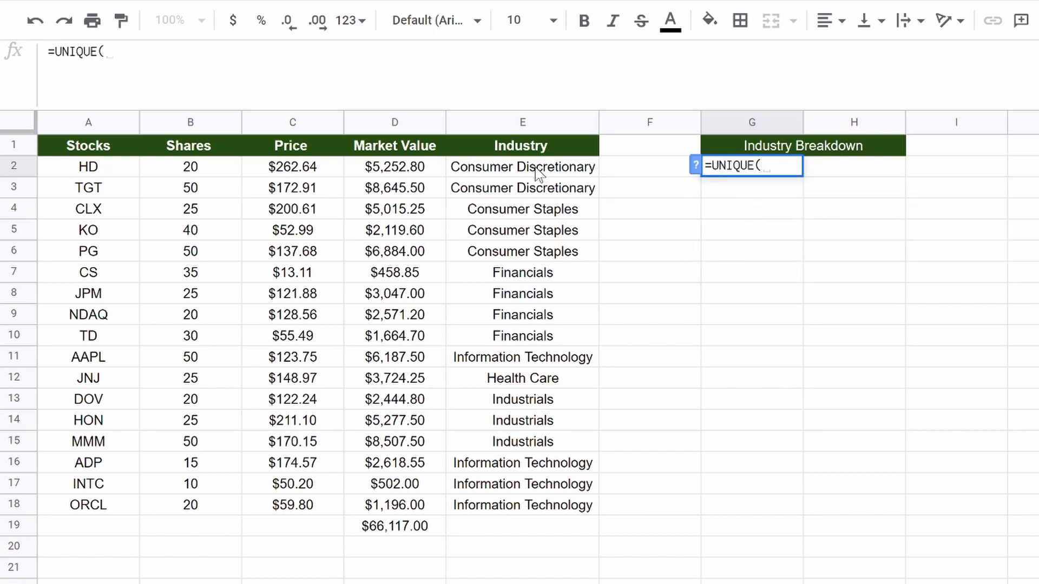
pyautogui.moveTo(536, 172); pyautogui.dragTo(547, 506)
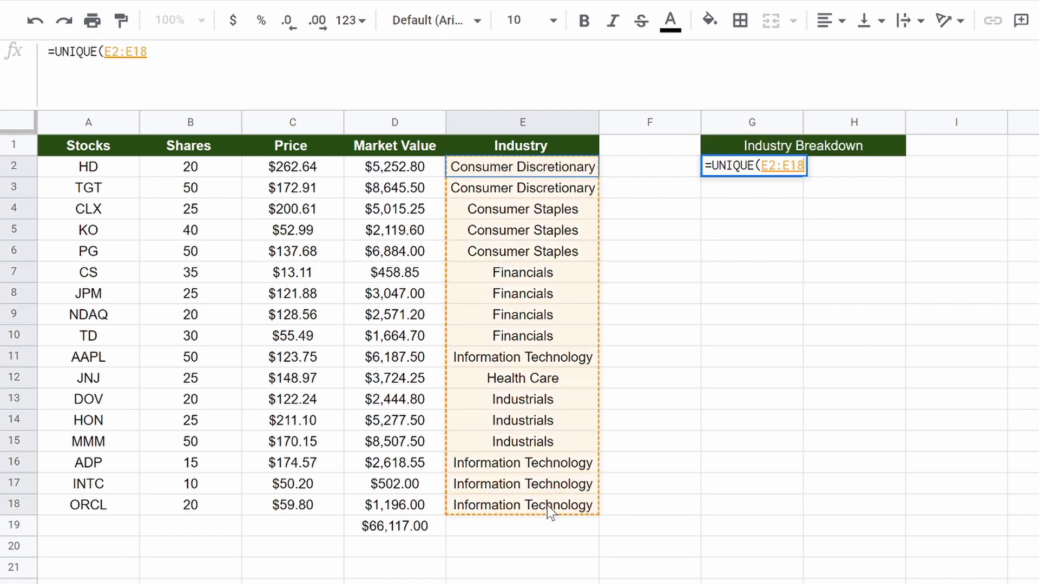
pyautogui.moveTo(548, 505); pyautogui.dragTo(498, 317)
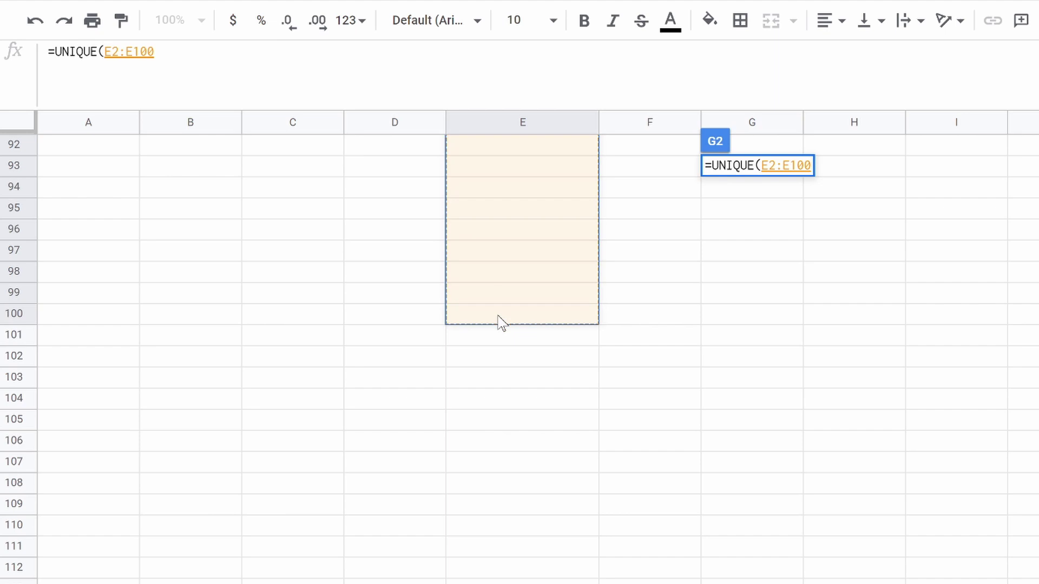
pyautogui.scroll(20, 506, 355)
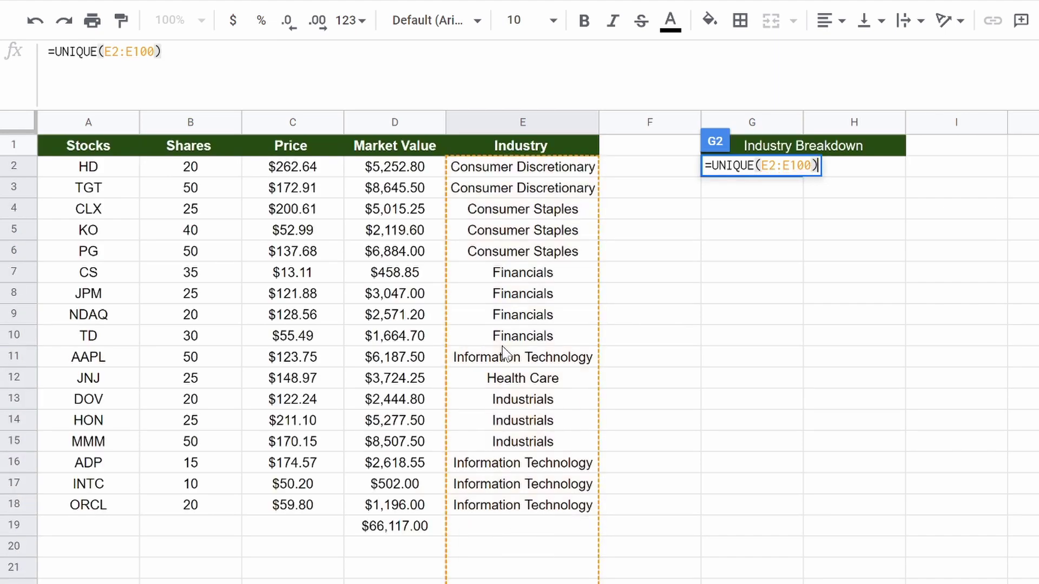
pyautogui.press('Return')
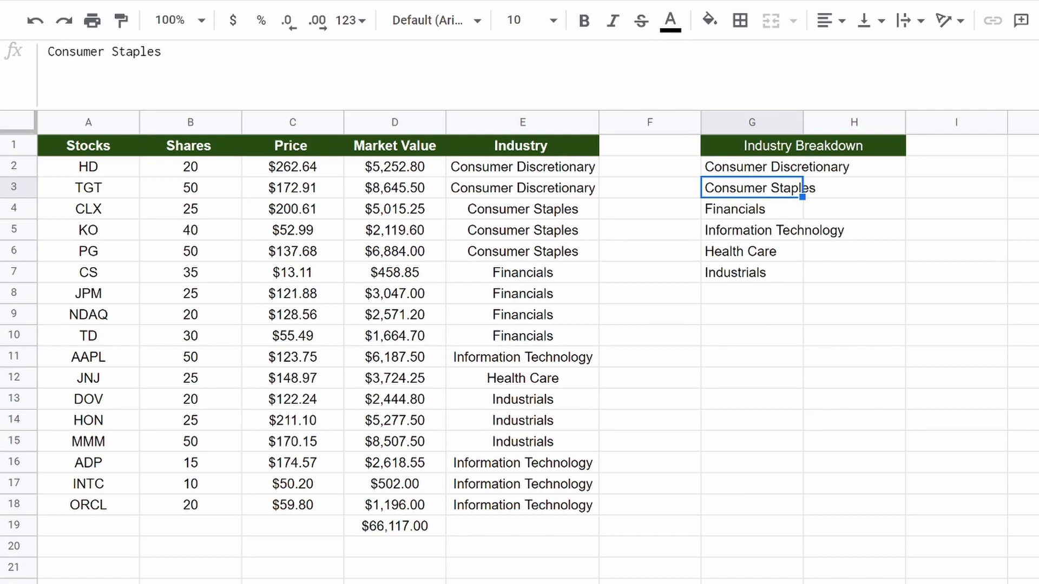
pyautogui.click(78, 549)
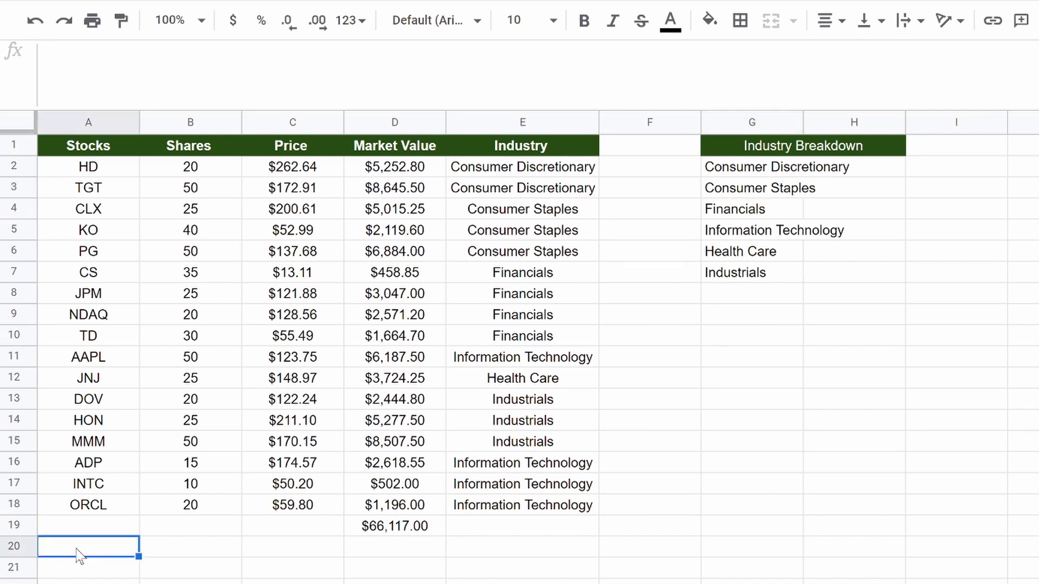
pyautogui.click(84, 582)
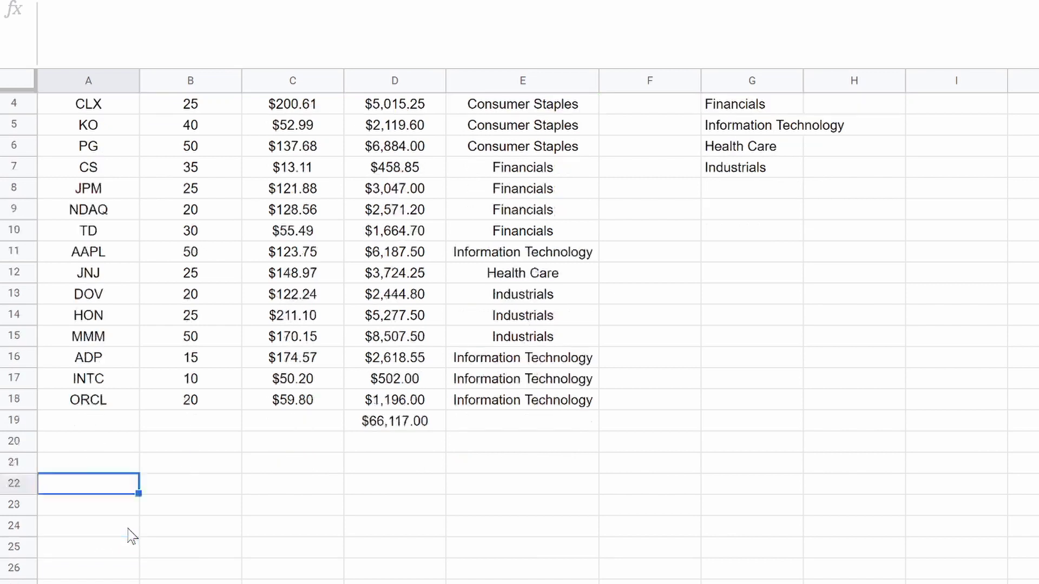
pyautogui.scroll(-3, 132, 535)
pyautogui.scroll(7, 94, 498)
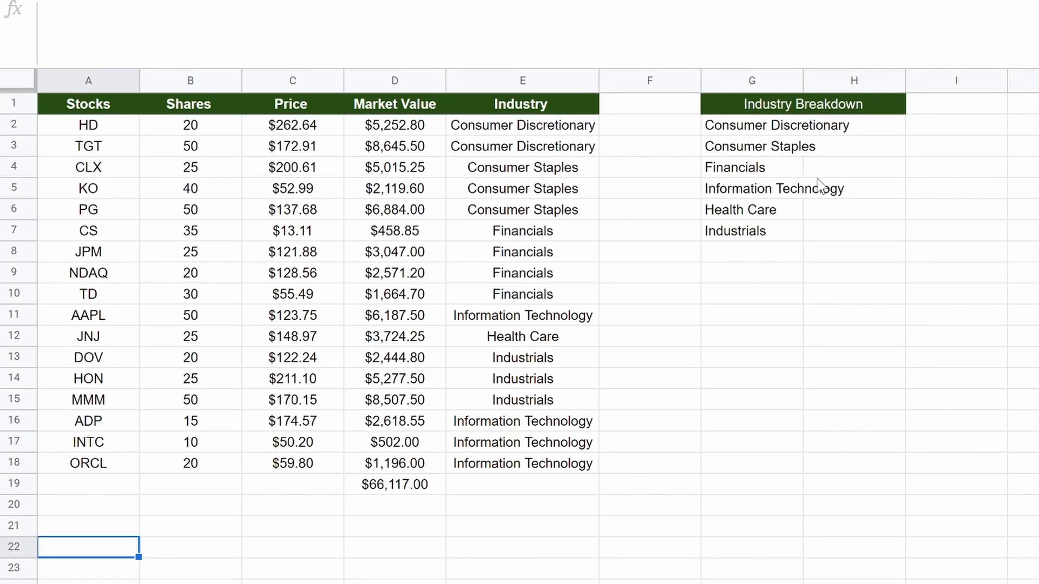
# Auto-fit column G so 'Consumer Discretionary' fits fully
pyautogui.moveTo(803, 79); pyautogui.dragTo(802, 78)
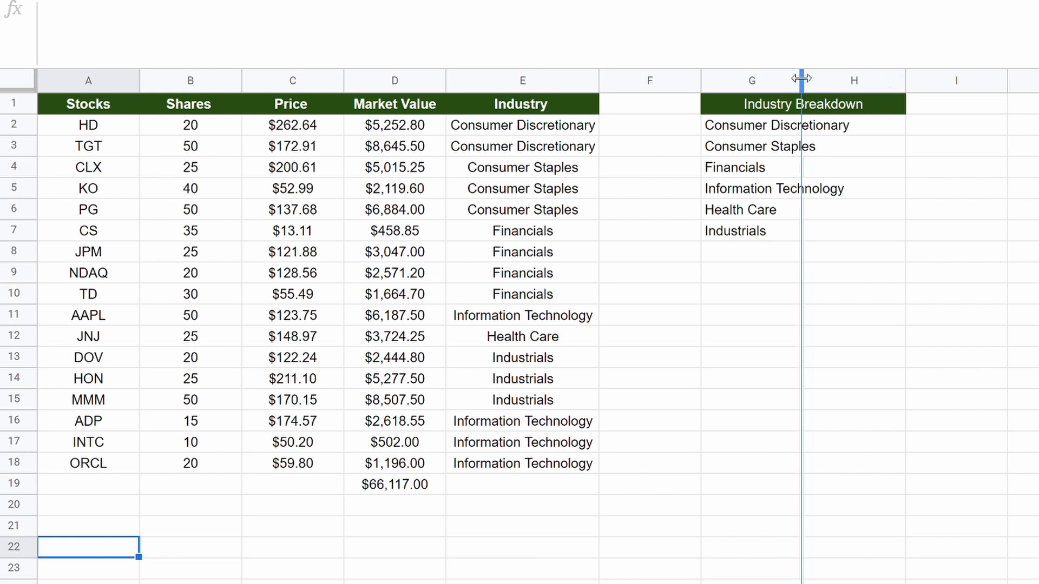
pyautogui.doubleClick(802, 79)
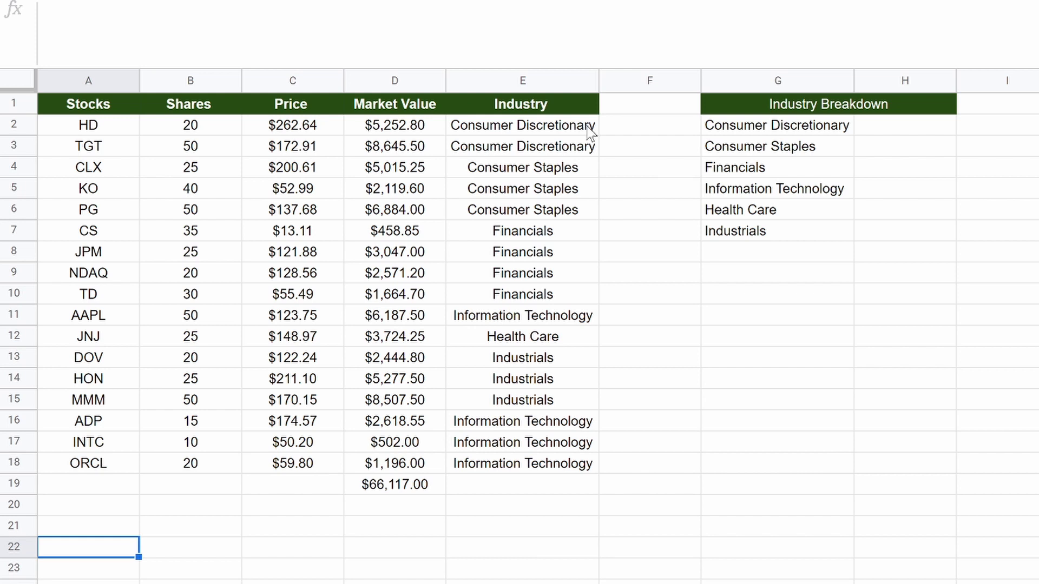
# Start H2's formula as =IF(ISBLANK(G2),"",SUMIF(E2:E100,G2 with the industry criteria
pyautogui.click(928, 126)
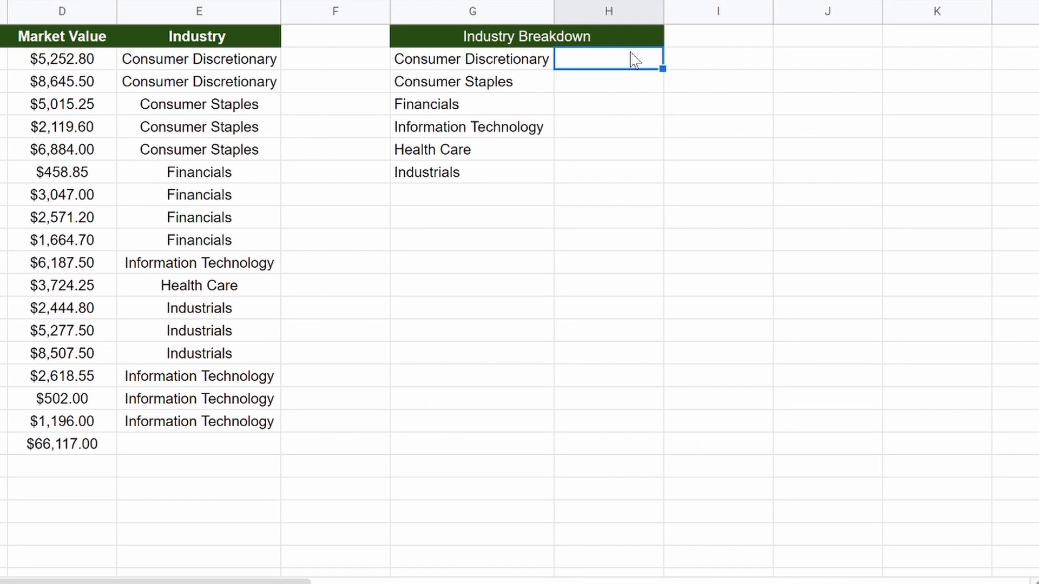
pyautogui.write('=if(')
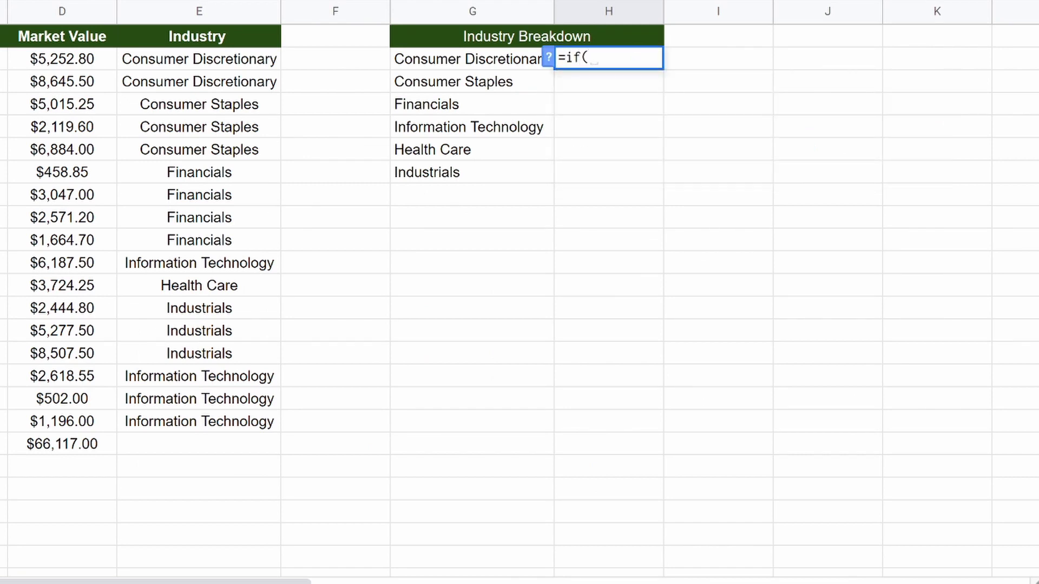
pyautogui.write('isbl')
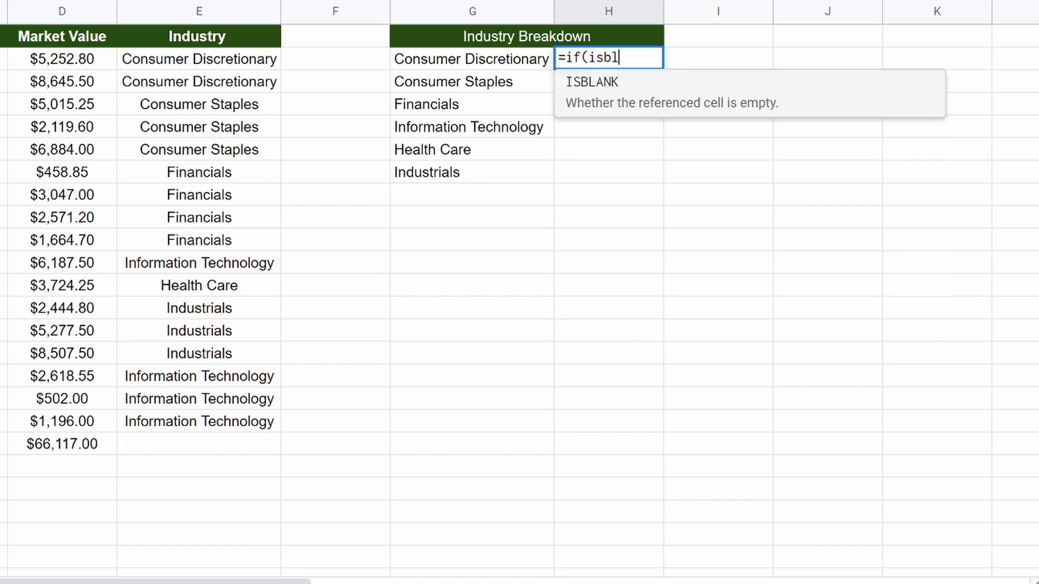
pyautogui.write('ank(')
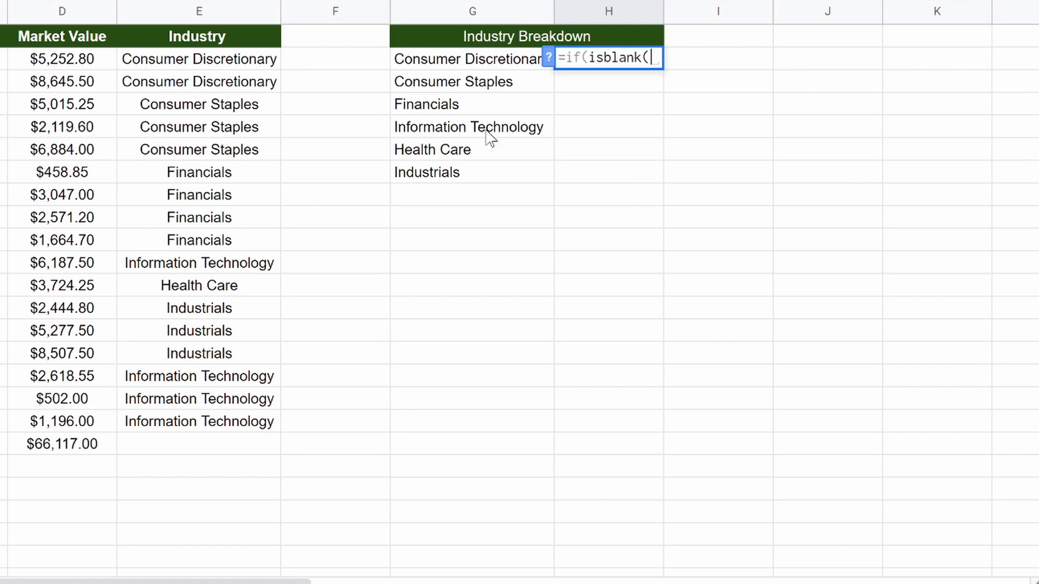
pyautogui.click(468, 60)
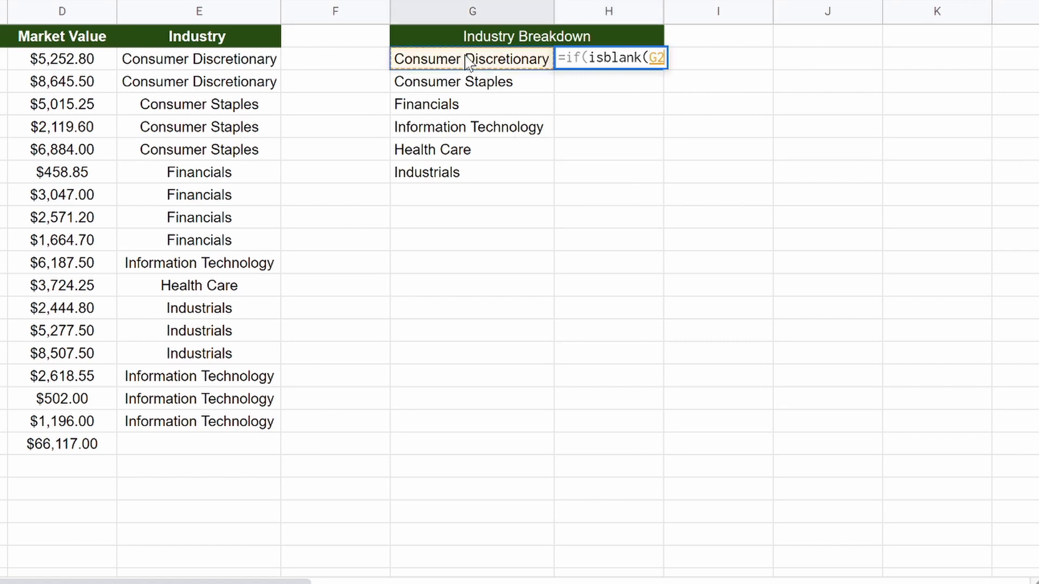
pyautogui.write('),""')
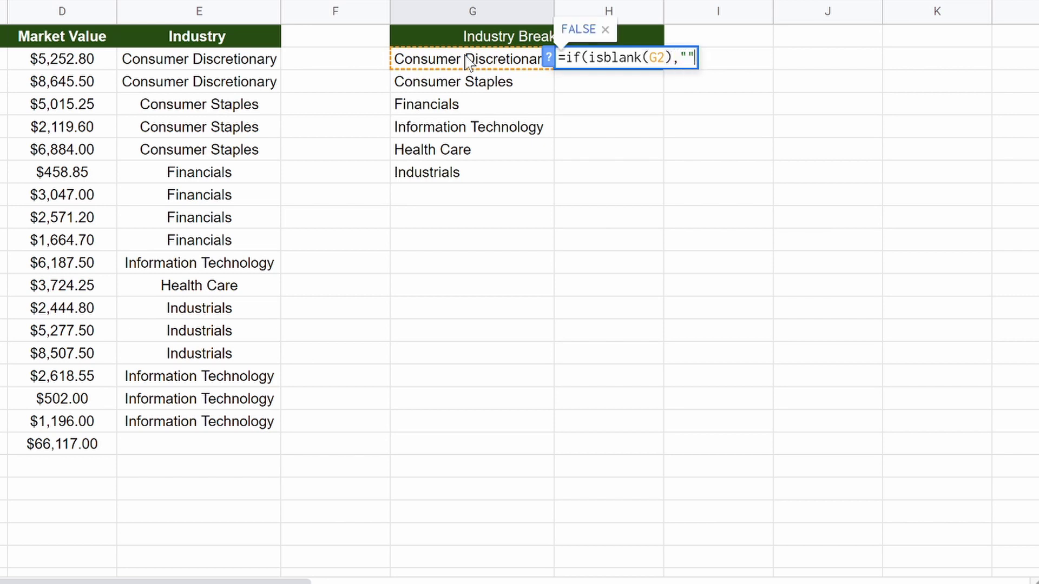
pyautogui.write(',')
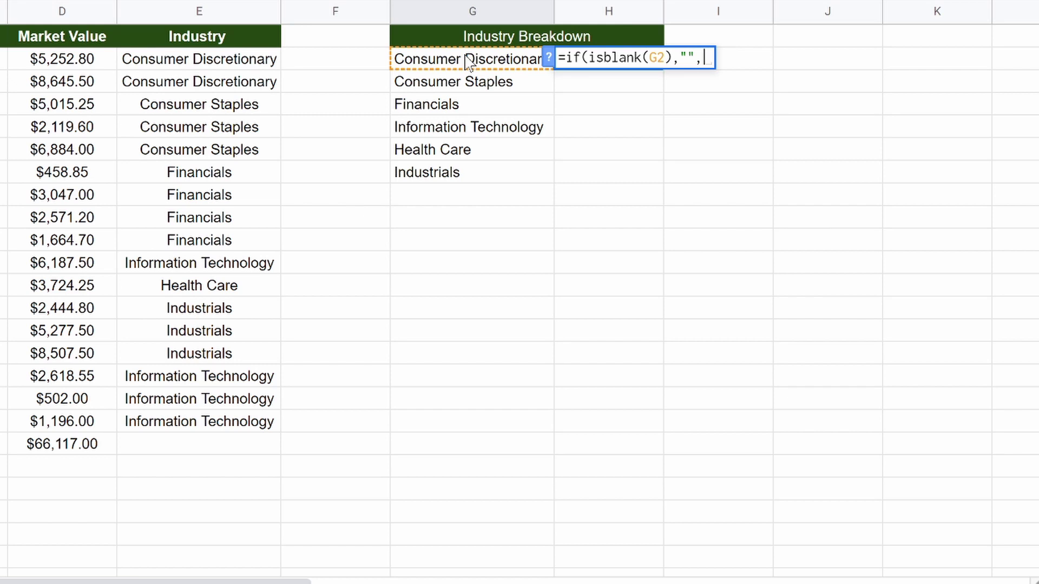
pyautogui.write('sumif')
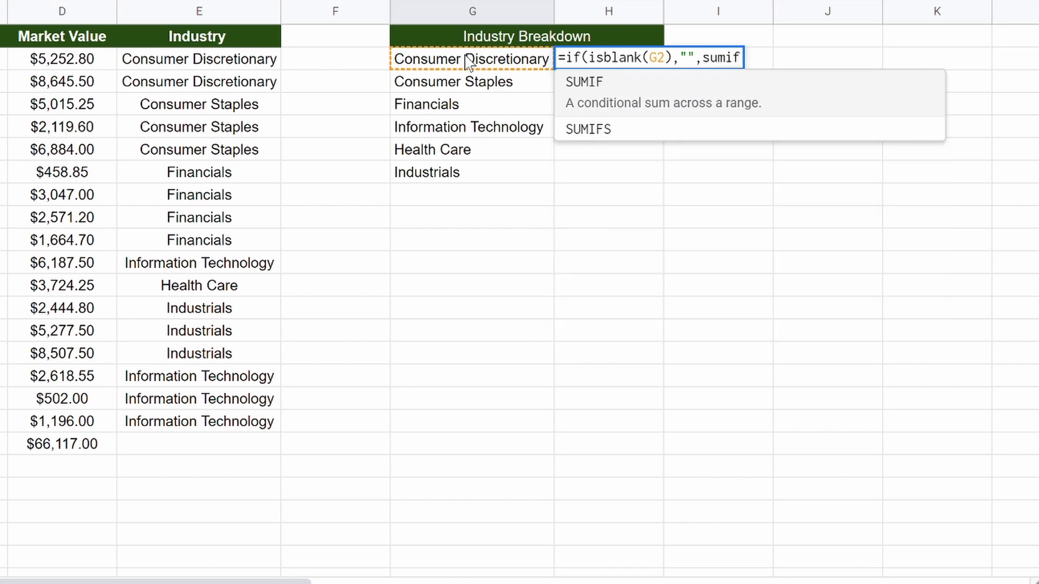
pyautogui.write('(')
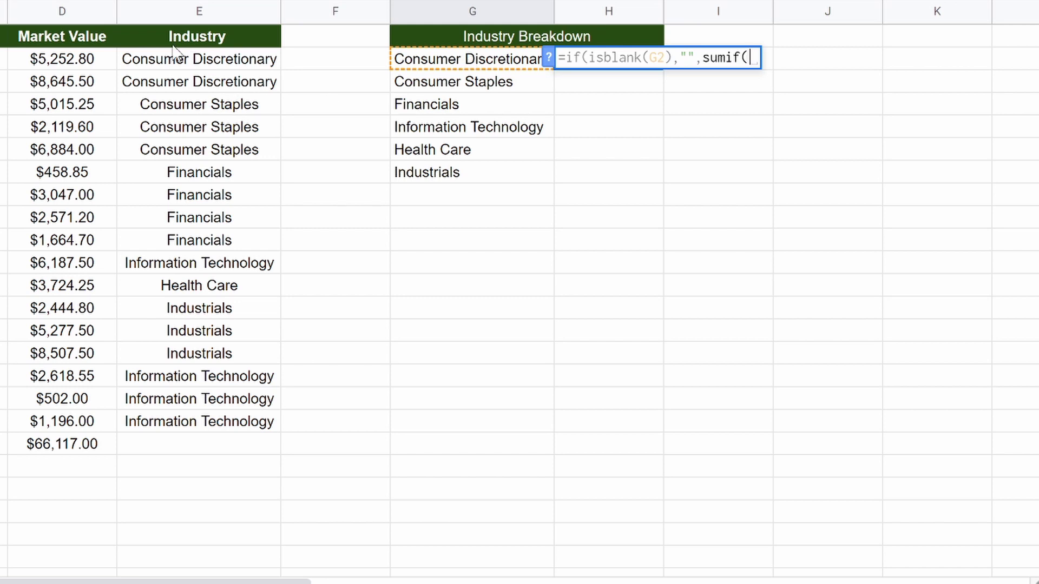
pyautogui.click(191, 59)
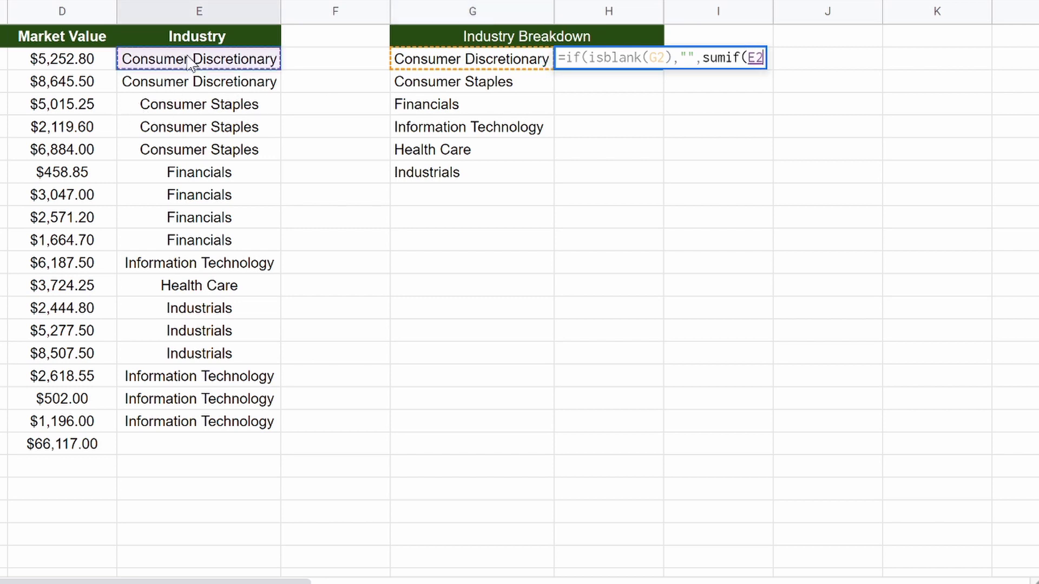
pyautogui.moveTo(187, 61); pyautogui.dragTo(173, 500)
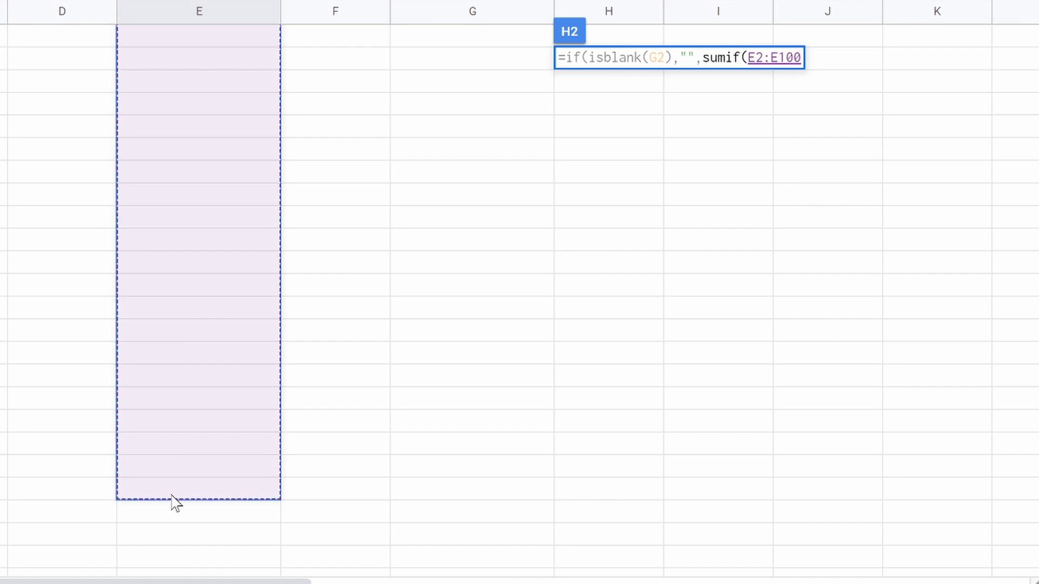
pyautogui.scroll(20, 401, 346)
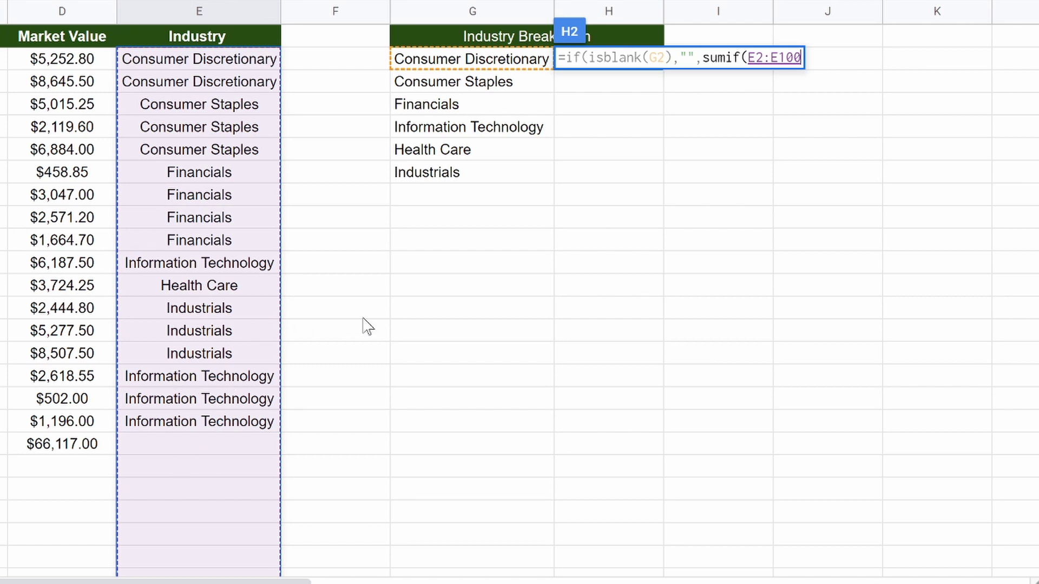
pyautogui.write(',')
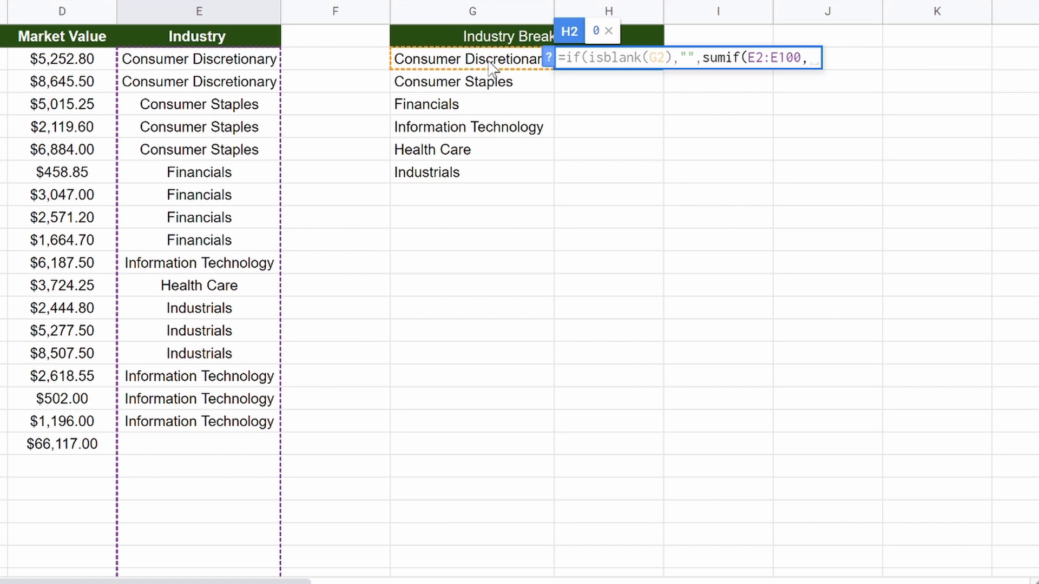
pyautogui.write('G2')
# Add D2:D100 as the sum range, commit, and accept Auto Fill for all industries
pyautogui.write(',')
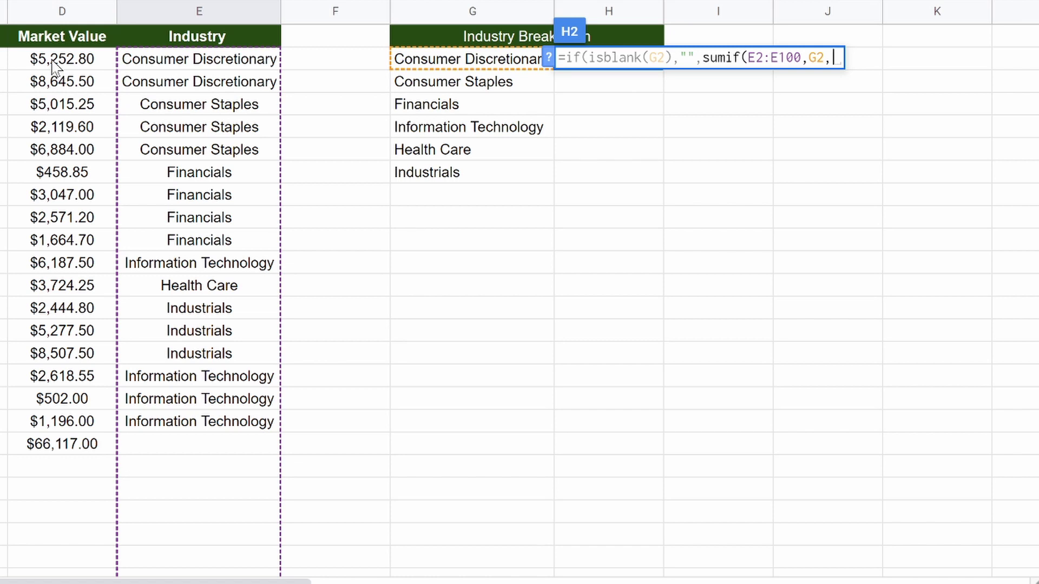
pyautogui.moveTo(52, 61); pyautogui.dragTo(74, 139)
pyautogui.scroll(20, 73, 139)
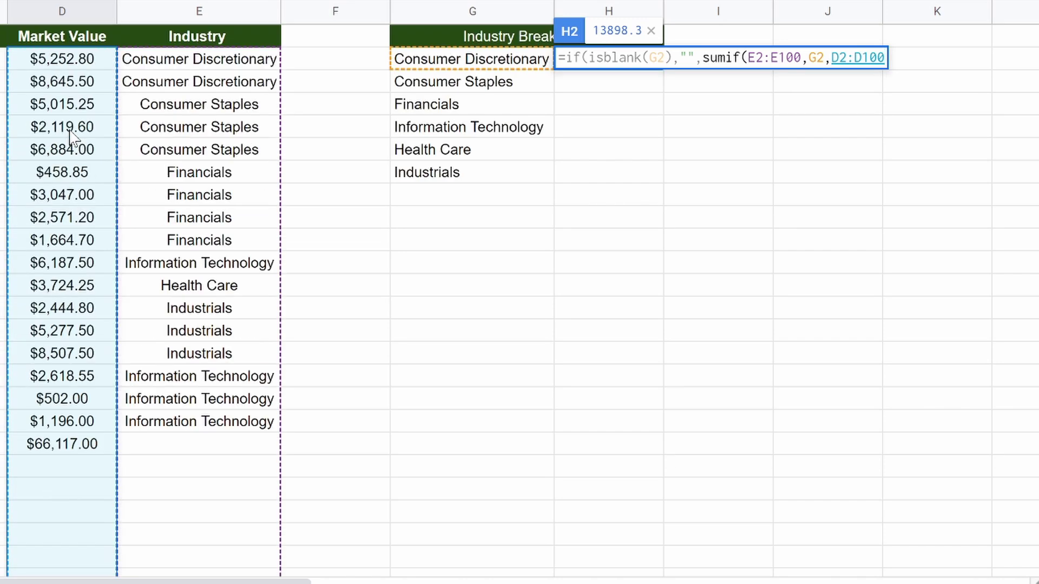
pyautogui.scroll(-5, 520, 303)
pyautogui.scroll(5, 520, 303)
pyautogui.write(')')
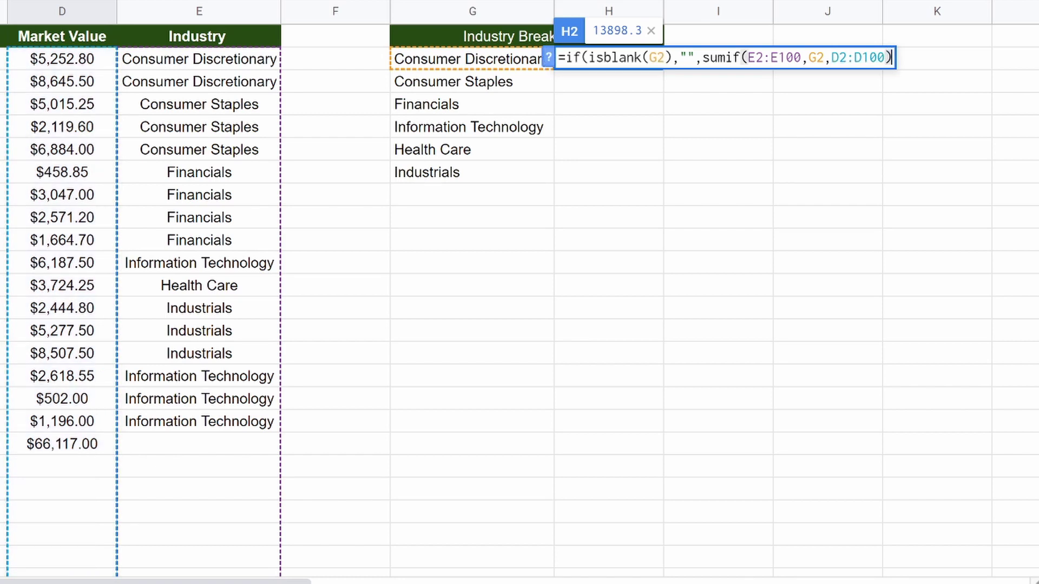
pyautogui.press('Return')
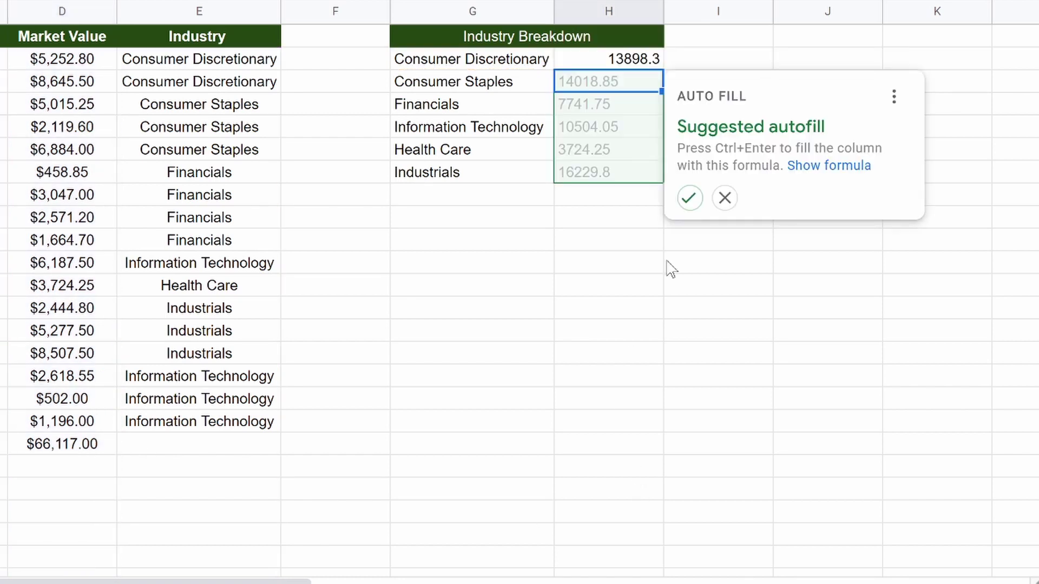
pyautogui.click(690, 197)
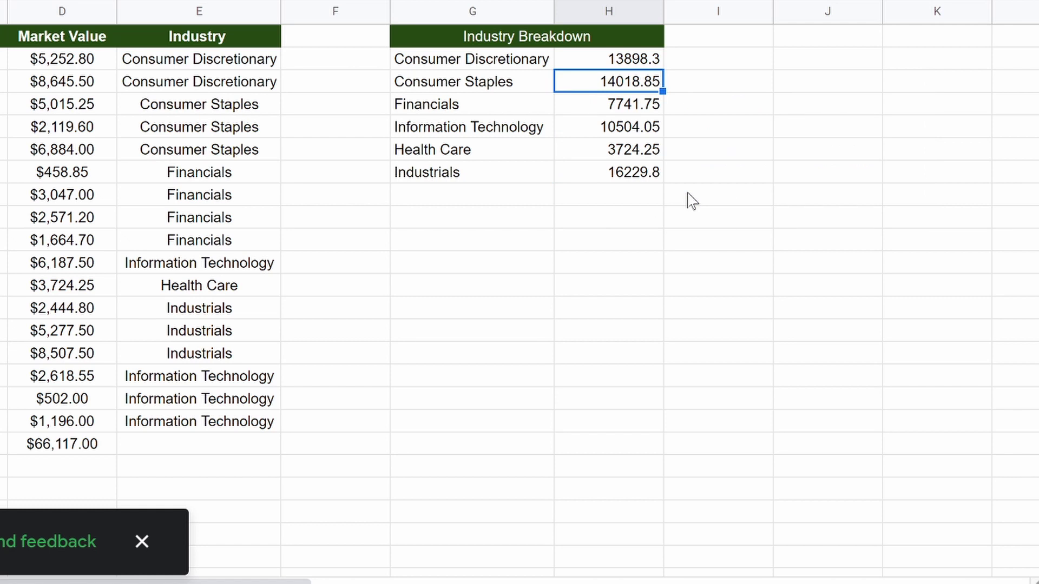
# Format the industry totals in H2:H7 as currency
pyautogui.moveTo(587, 63); pyautogui.dragTo(598, 176)
pyautogui.moveTo(961, 177); pyautogui.dragTo(984, 60)
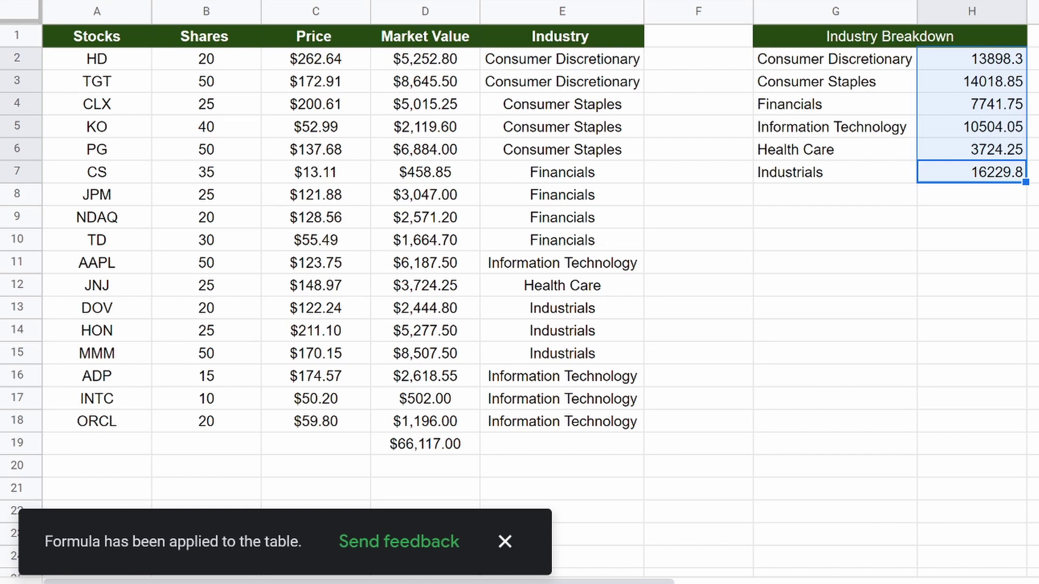
pyautogui.hotkey('ctrl', 'shift', '4')
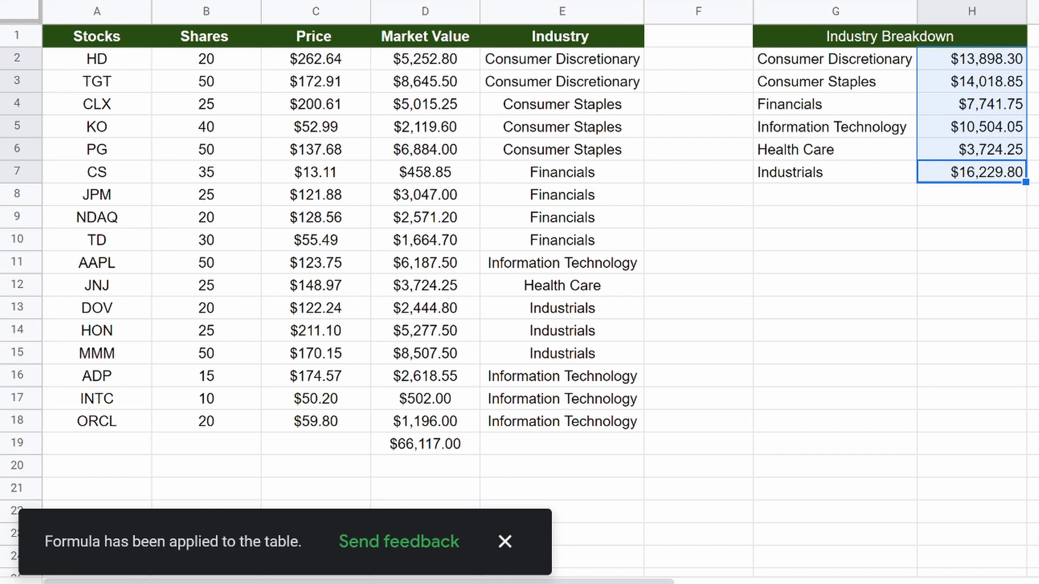
# Enter a =SUM of H2:H7 as a grand total in H8
pyautogui.click(973, 247)
pyautogui.click(963, 198)
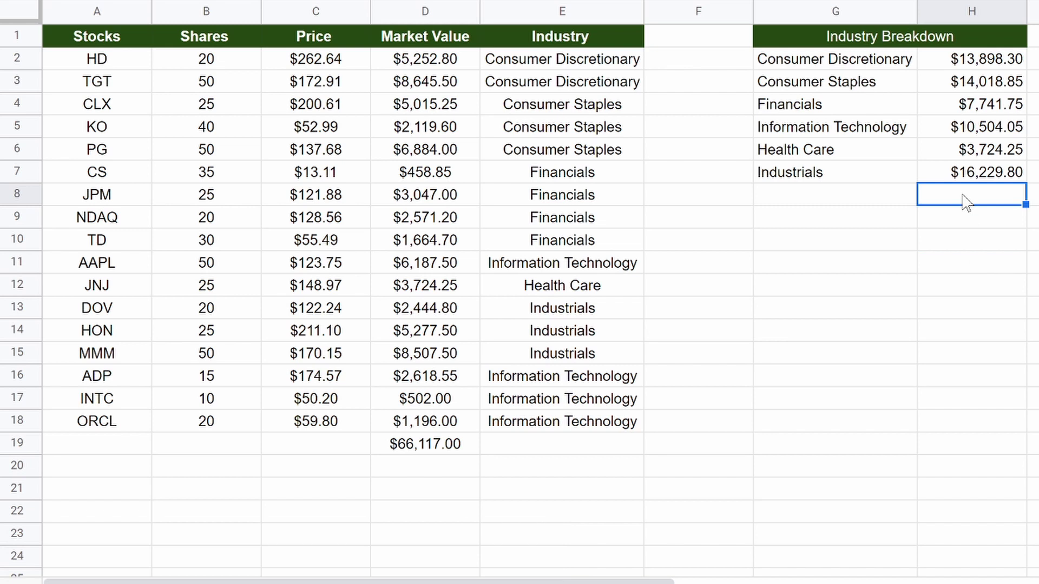
pyautogui.write('=sum')
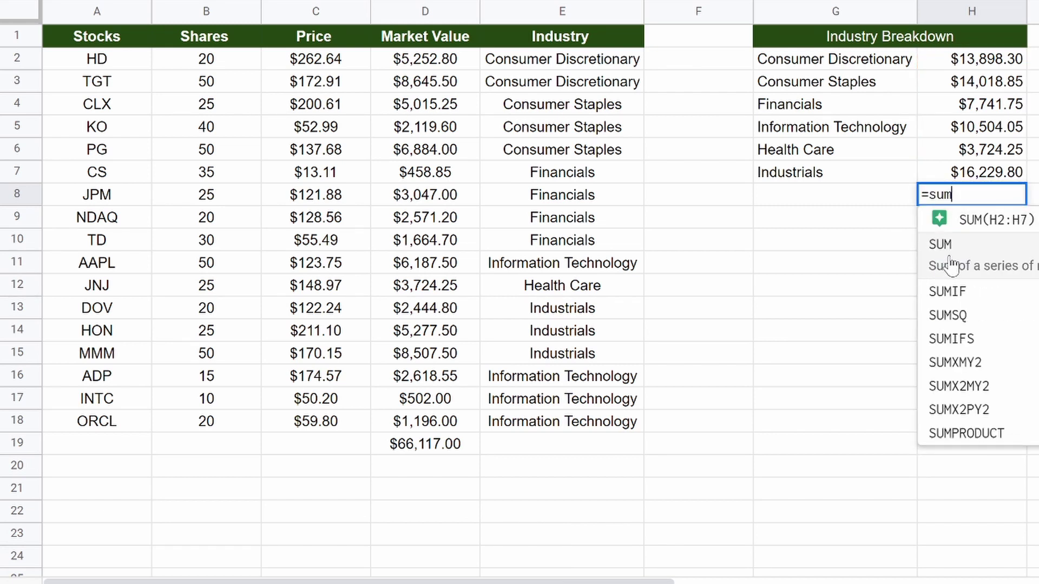
pyautogui.click(986, 220)
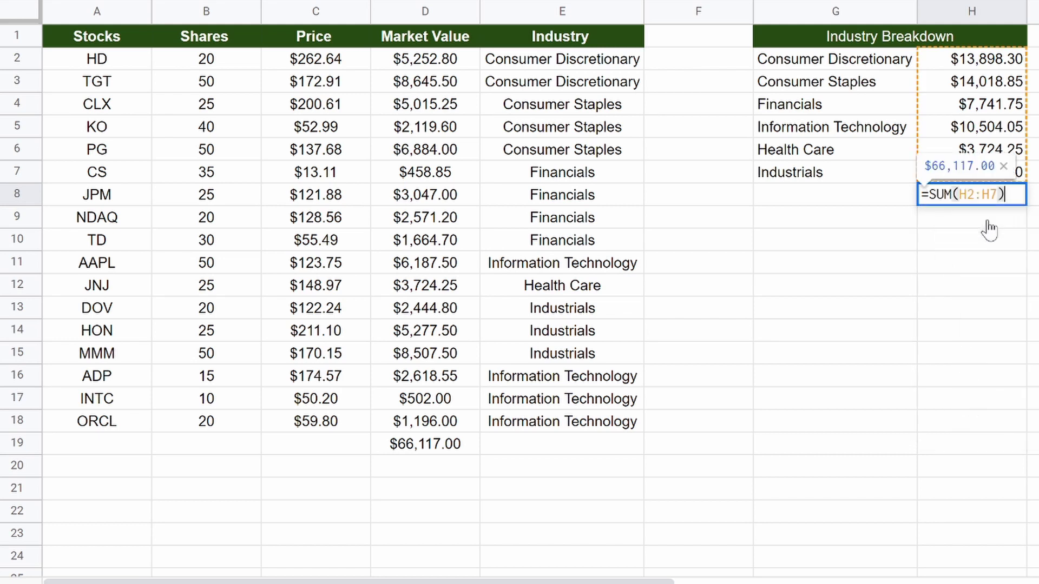
pyautogui.press('Return')
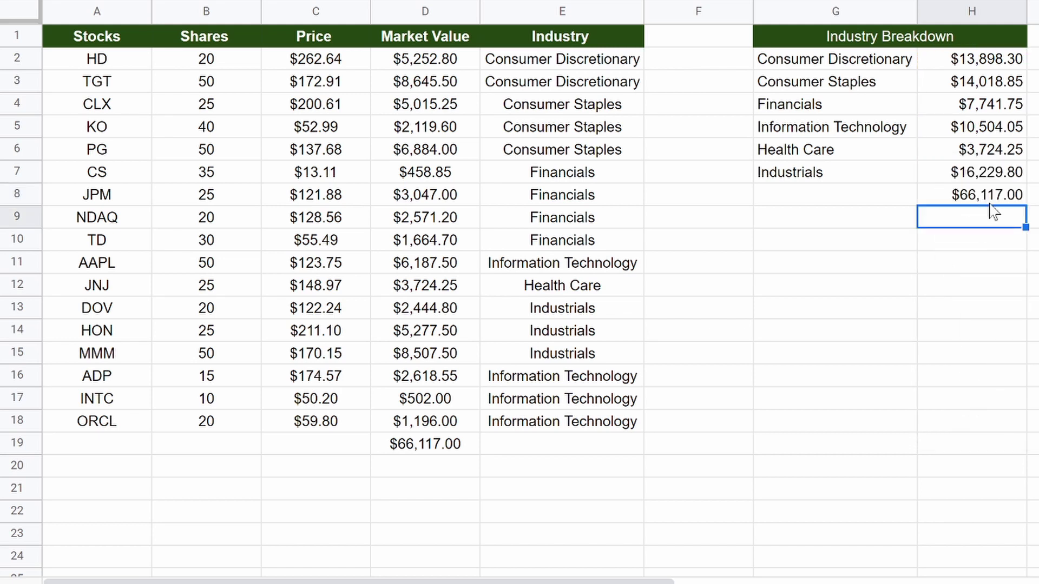
# Clear the duplicate $66,117.00 totals from D19 and H8
pyautogui.click(408, 455)
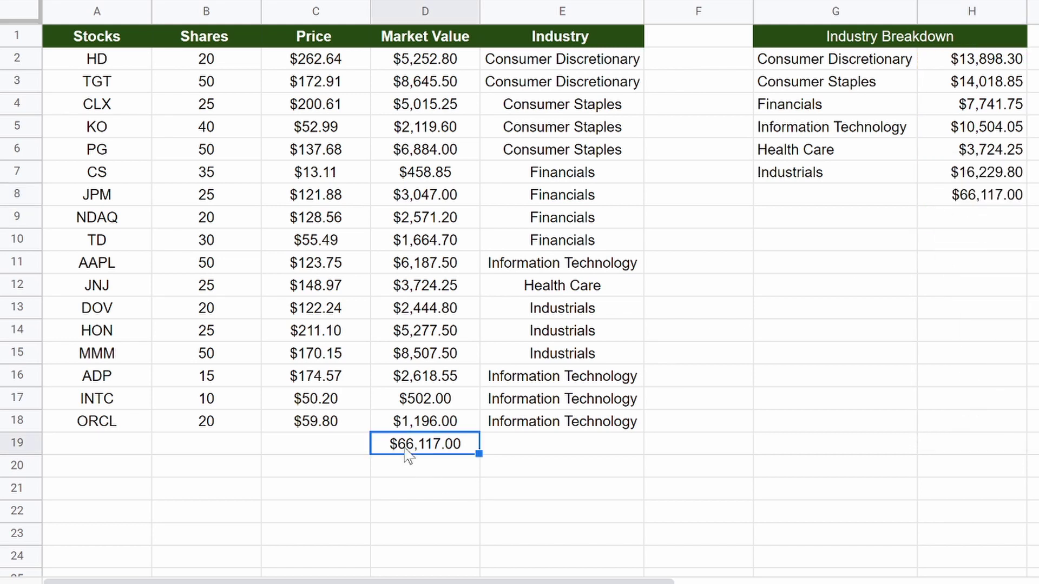
pyautogui.press('Delete')
pyautogui.click(997, 198)
pyautogui.press('Delete')
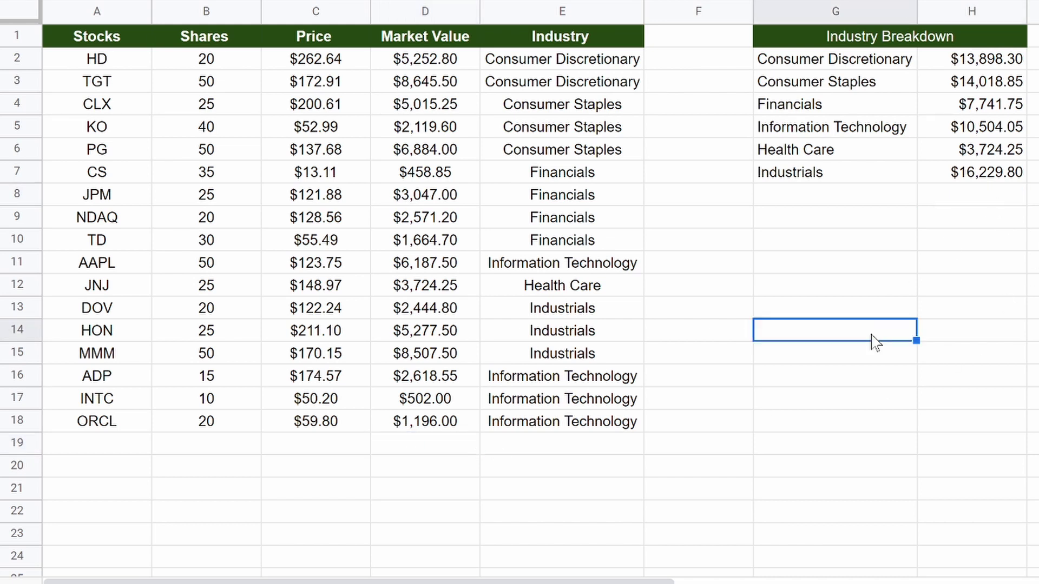
# Fill the stock table A2:E18 and breakdown rows G2:H7 light green
pyautogui.moveTo(562, 54); pyautogui.dragTo(113, 430)
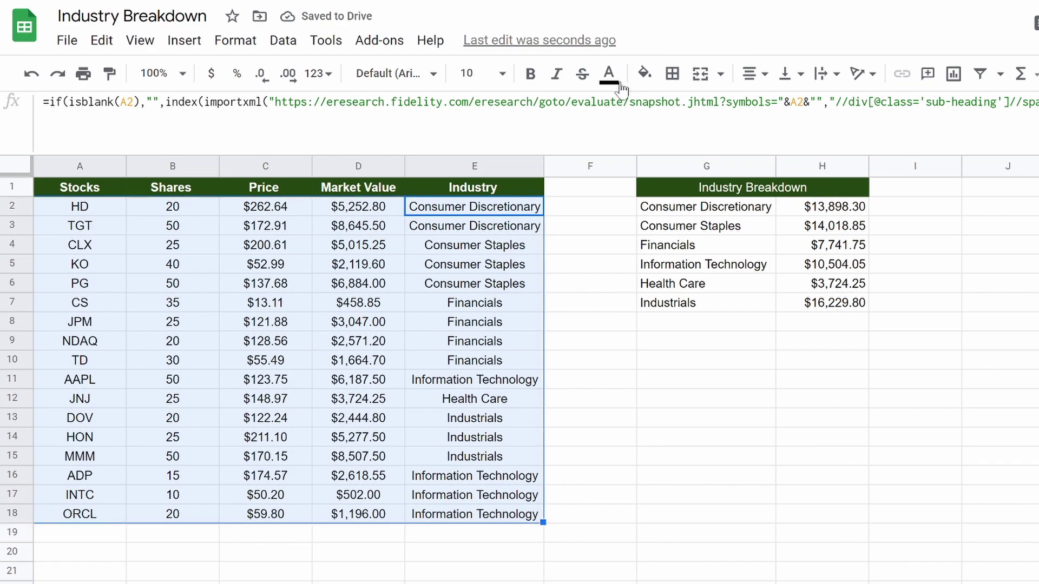
pyautogui.click(644, 74)
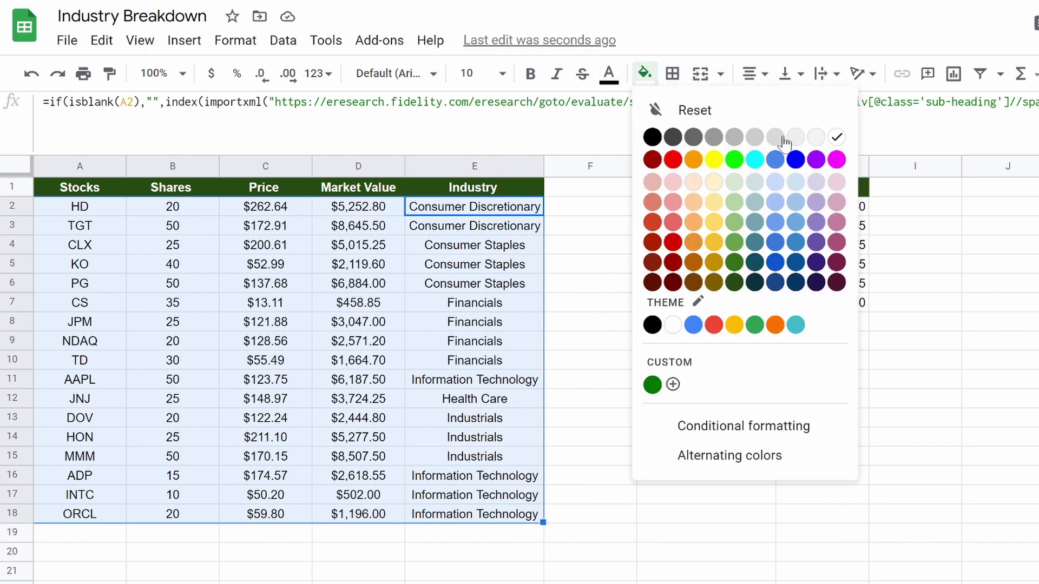
pyautogui.click(732, 184)
pyautogui.moveTo(728, 208); pyautogui.dragTo(817, 312)
pyautogui.click(644, 74)
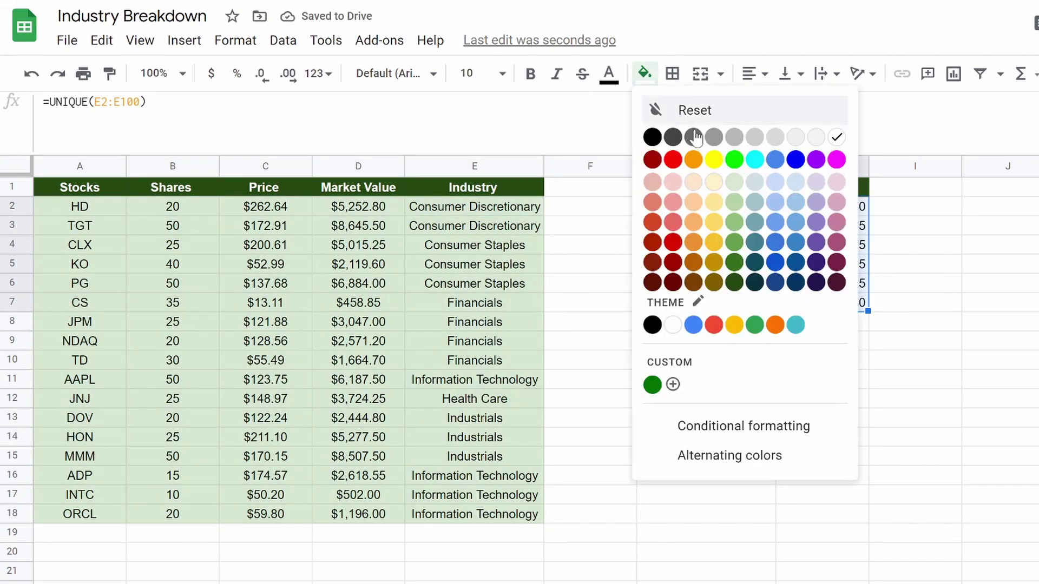
pyautogui.click(733, 184)
# Make the Industry Breakdown header in G1 bold
pyautogui.click(751, 184)
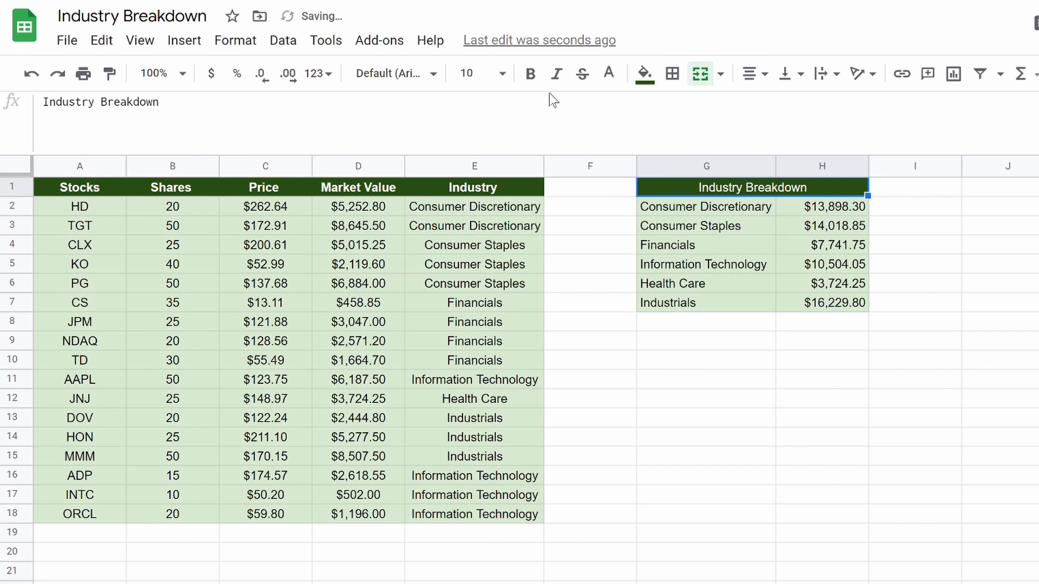
pyautogui.click(530, 73)
pyautogui.click(704, 303)
pyautogui.click(712, 360)
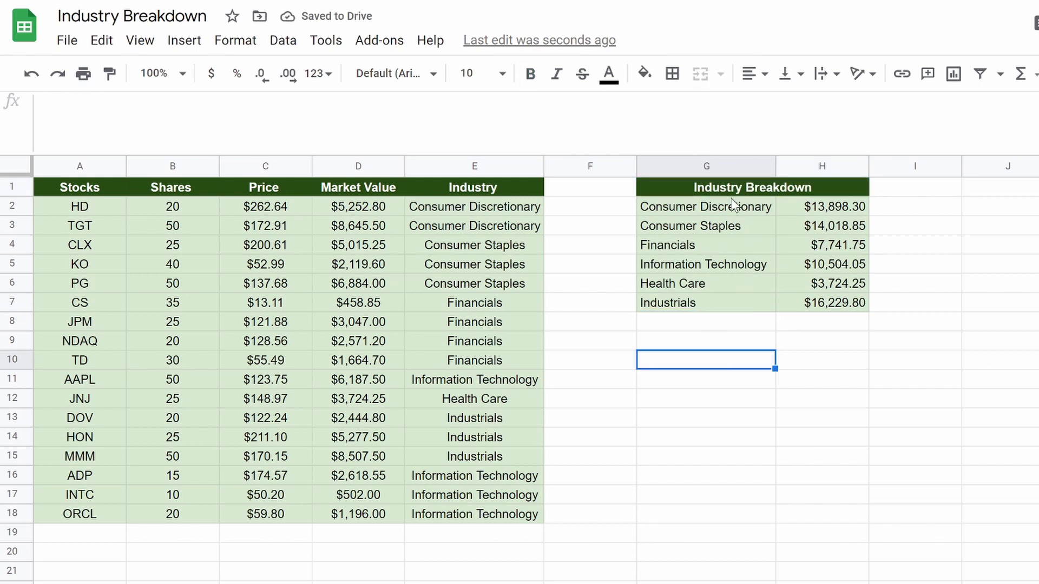
# Insert a chart from G2:H7 and change it to a 3D doughnut chart
pyautogui.moveTo(735, 207); pyautogui.dragTo(793, 299)
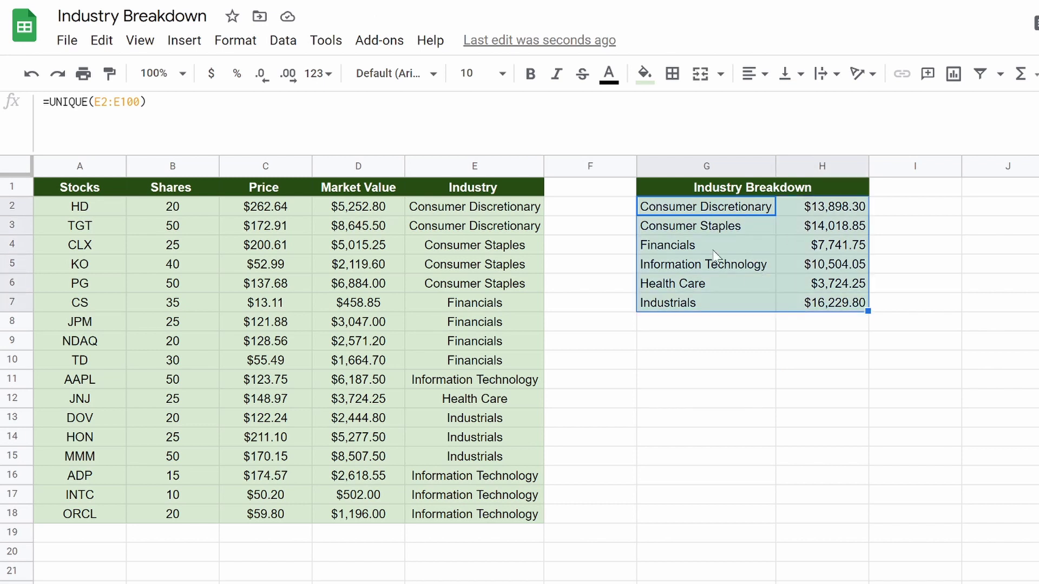
pyautogui.click(182, 41)
pyautogui.click(234, 299)
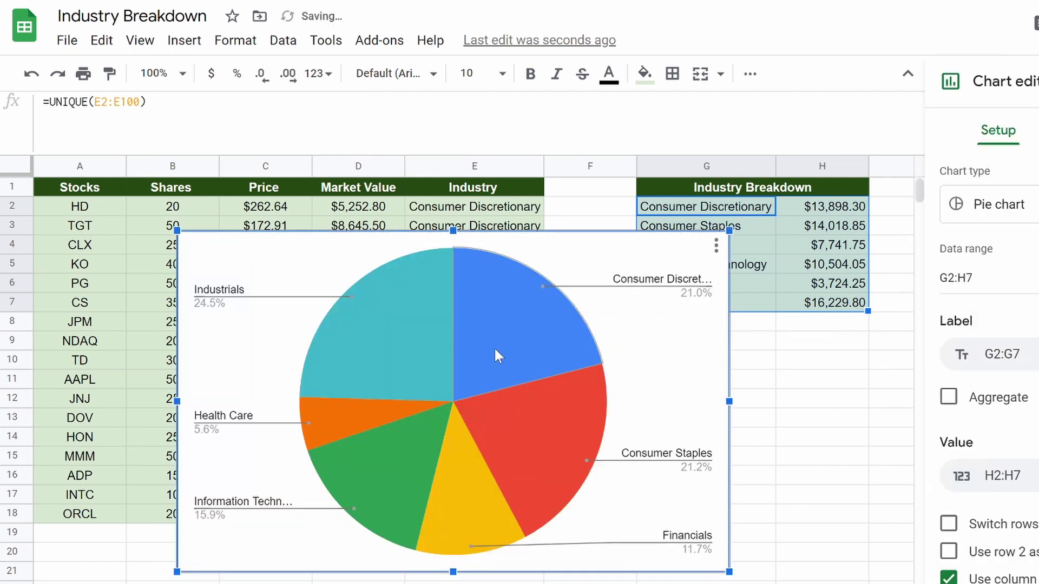
pyautogui.click(990, 205)
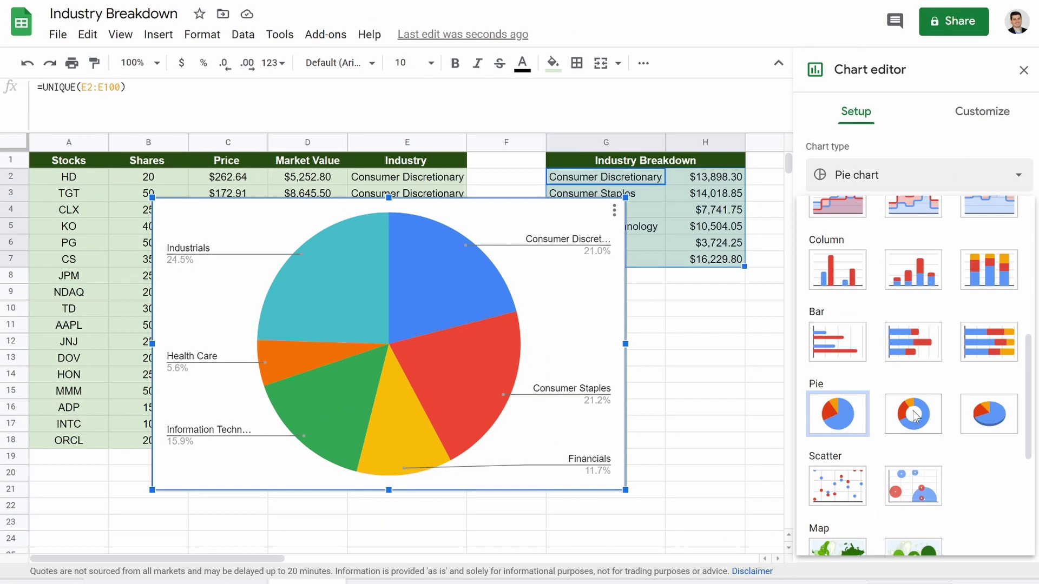
pyautogui.click(1036, 482)
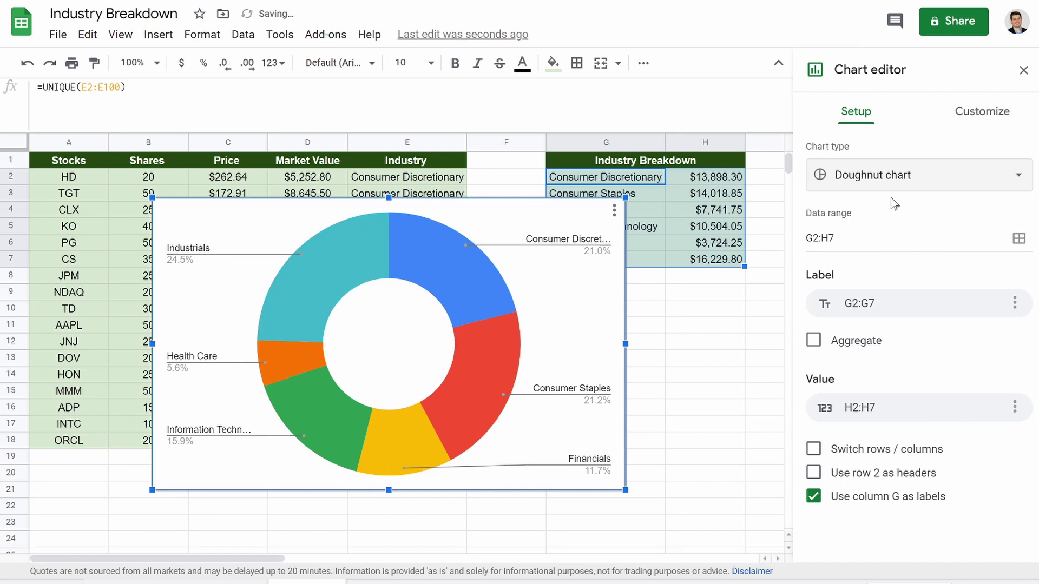
pyautogui.click(915, 181)
pyautogui.scroll(-5, 975, 379)
pyautogui.click(999, 386)
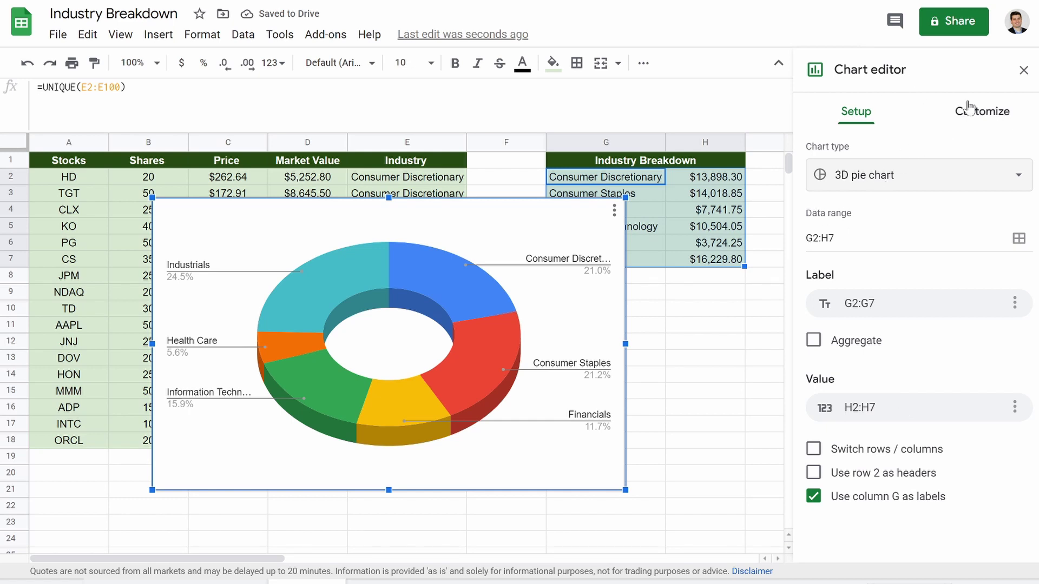
# Colour the Consumer Discretionary slice dark green and Consumer Staples green
pyautogui.click(996, 111)
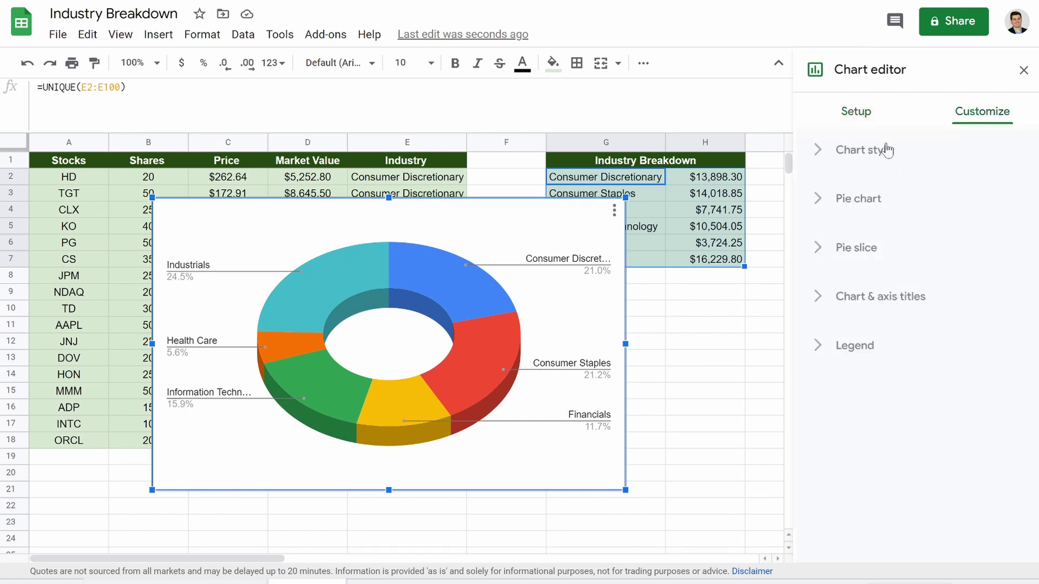
pyautogui.click(821, 209)
pyautogui.click(819, 205)
pyautogui.click(818, 248)
pyautogui.click(824, 356)
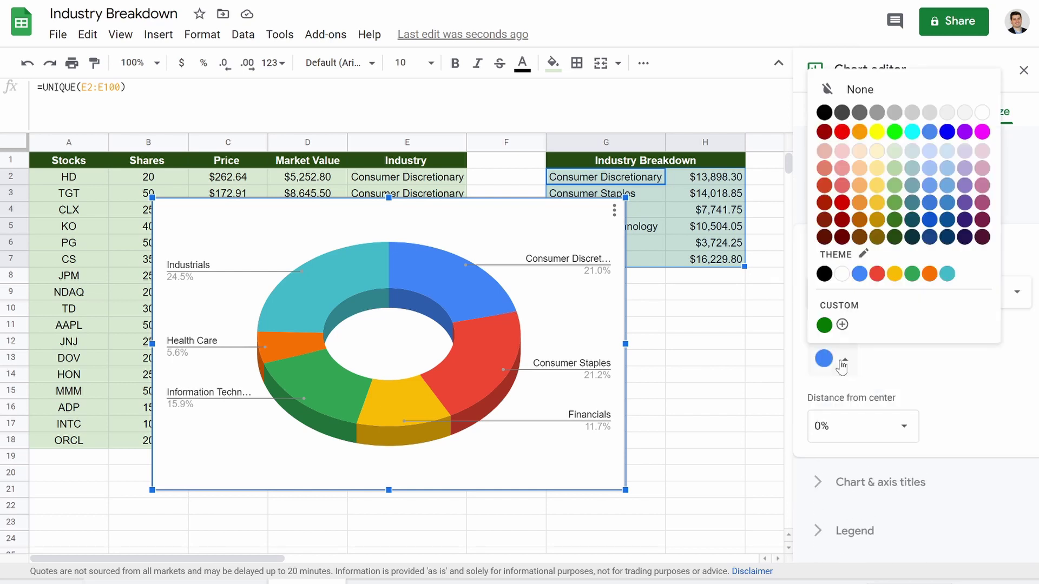
pyautogui.click(897, 239)
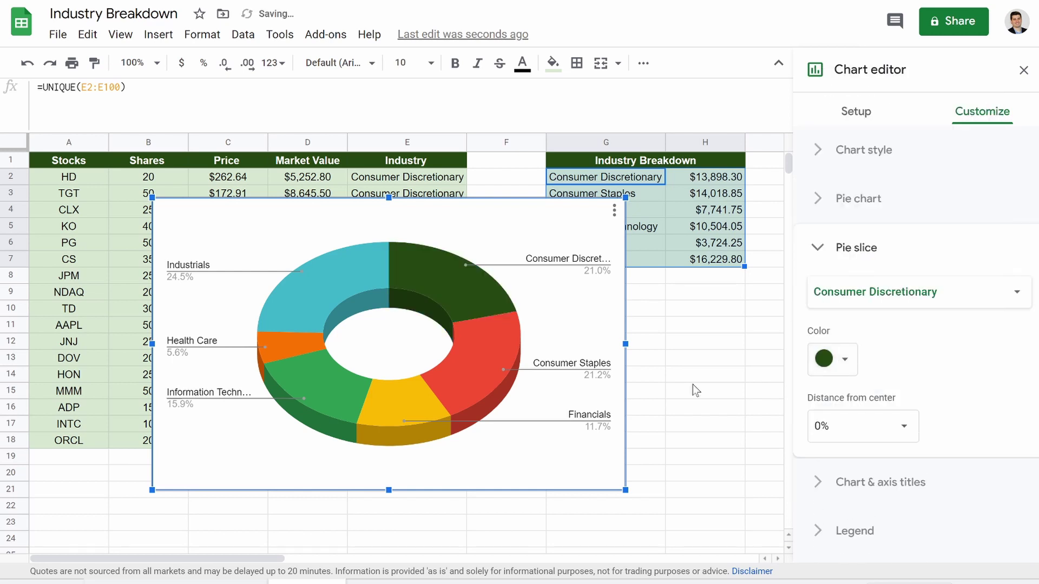
pyautogui.click(854, 308)
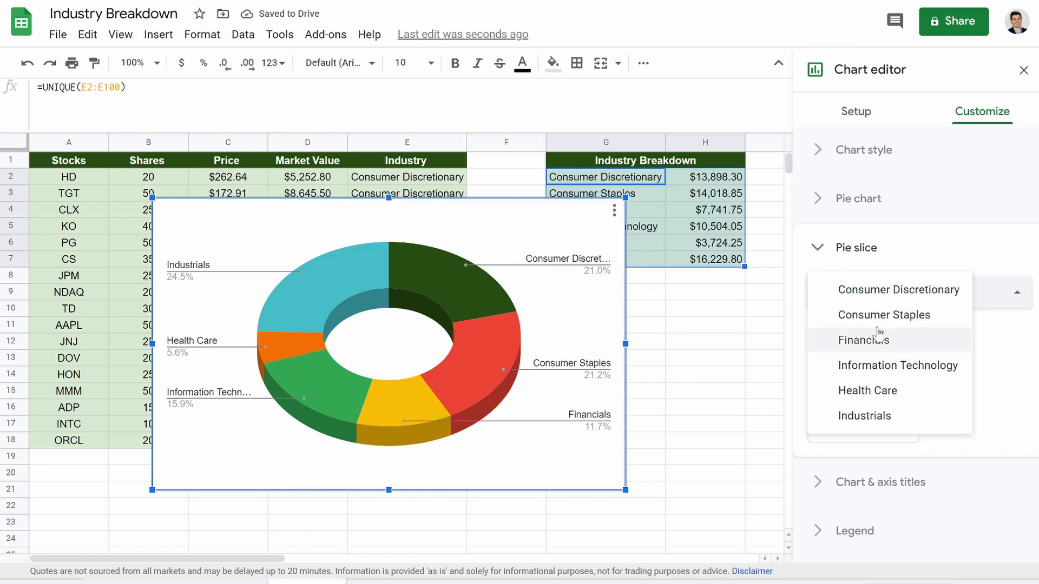
pyautogui.click(881, 315)
pyautogui.click(843, 368)
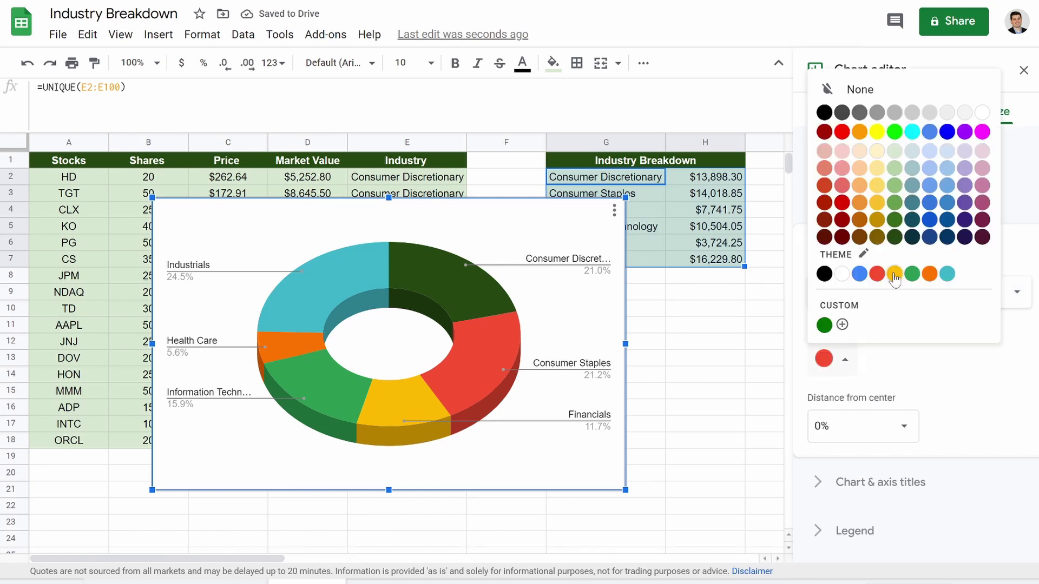
pyautogui.click(894, 229)
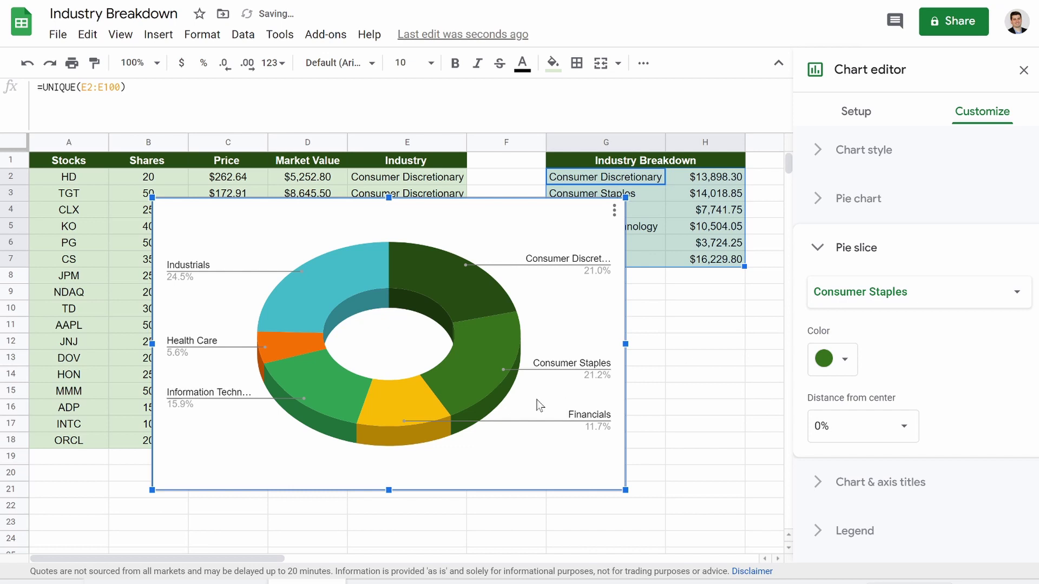
# Recolour Financials green, Information Technology and Health Care light green, and Industrials pale green
pyautogui.click(419, 407)
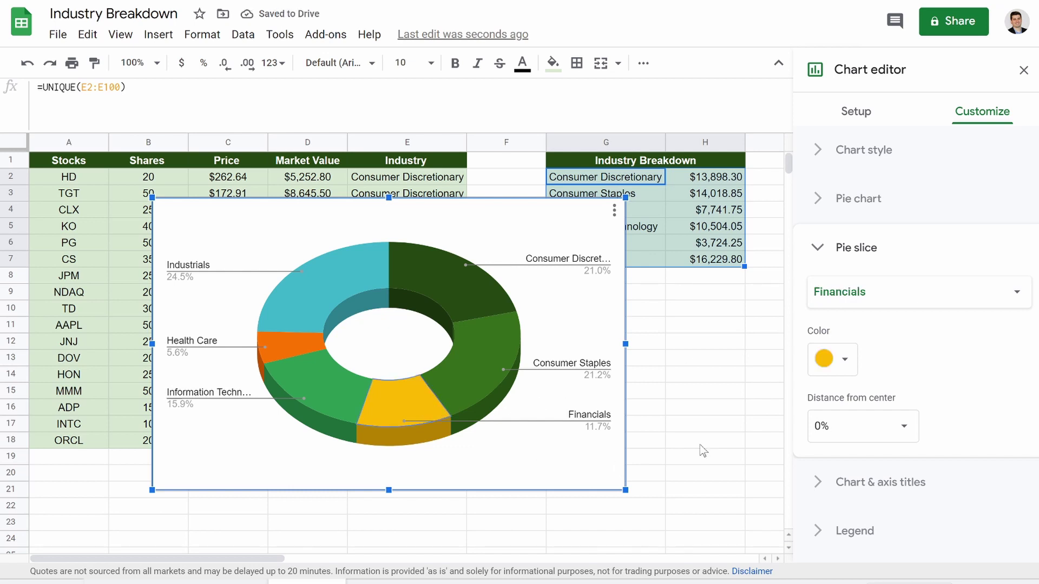
pyautogui.click(832, 365)
pyautogui.click(894, 204)
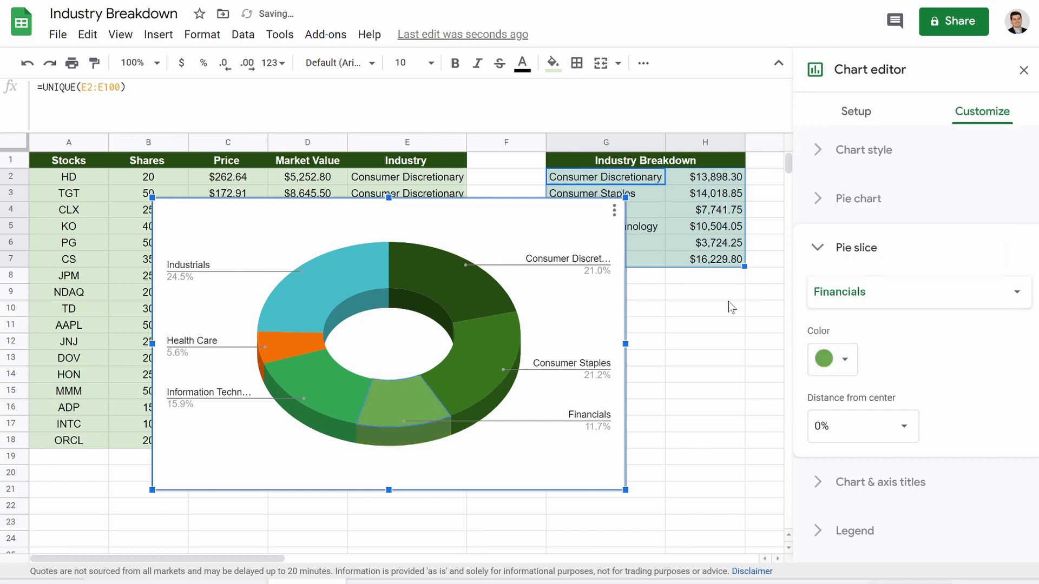
pyautogui.click(331, 395)
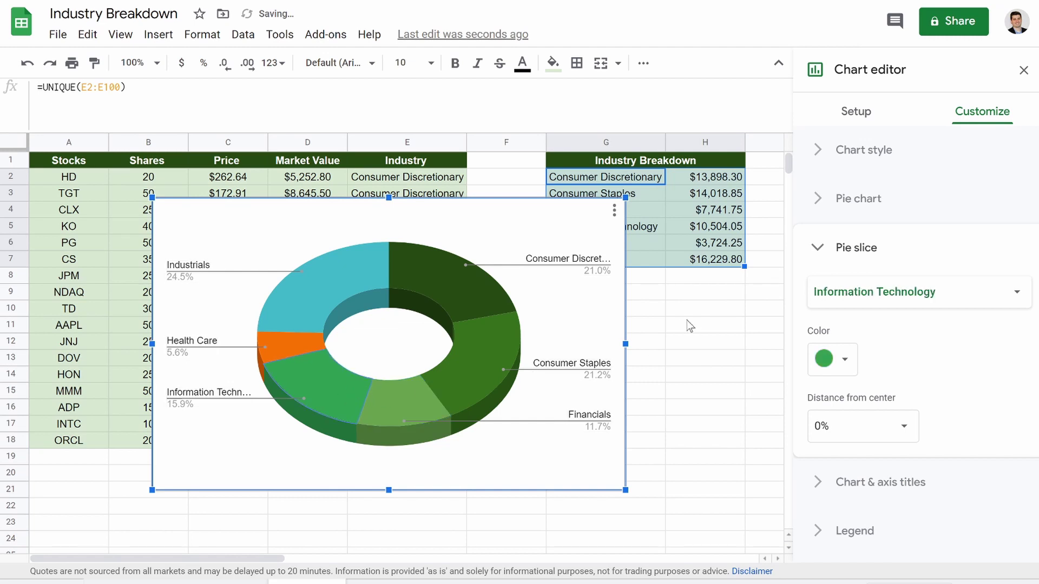
pyautogui.click(846, 361)
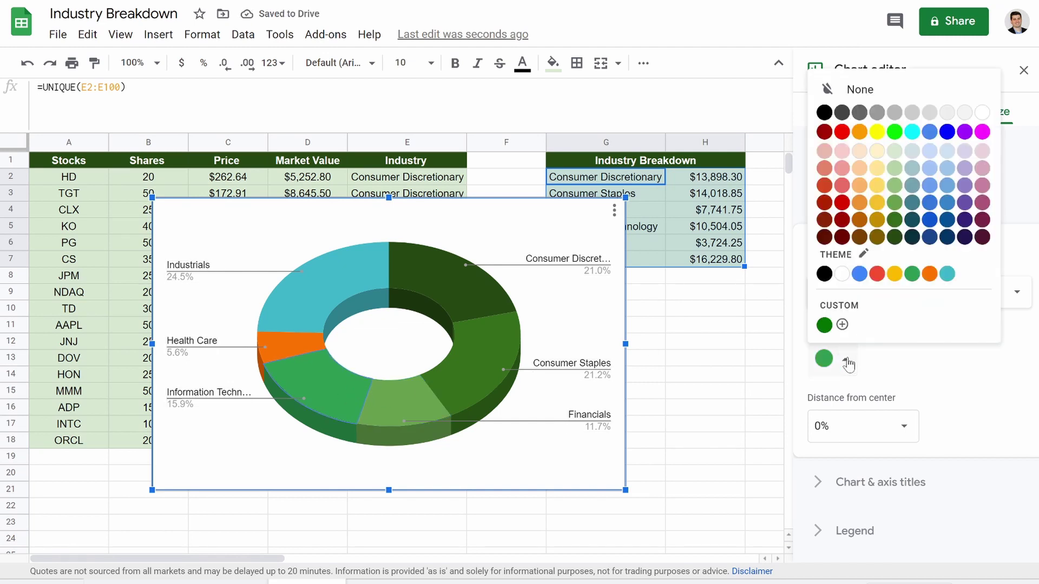
pyautogui.click(894, 190)
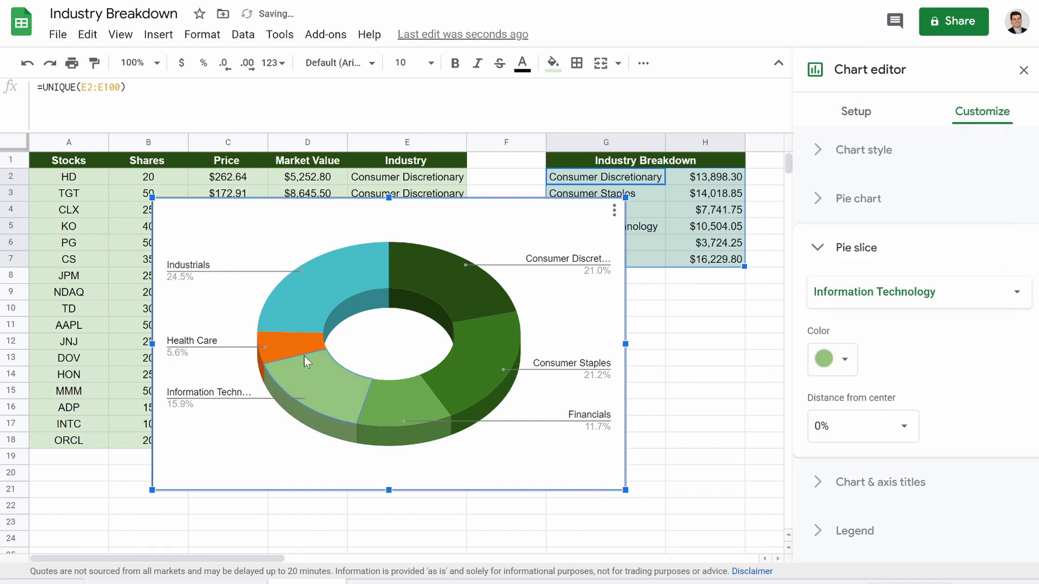
pyautogui.click(291, 347)
pyautogui.click(843, 359)
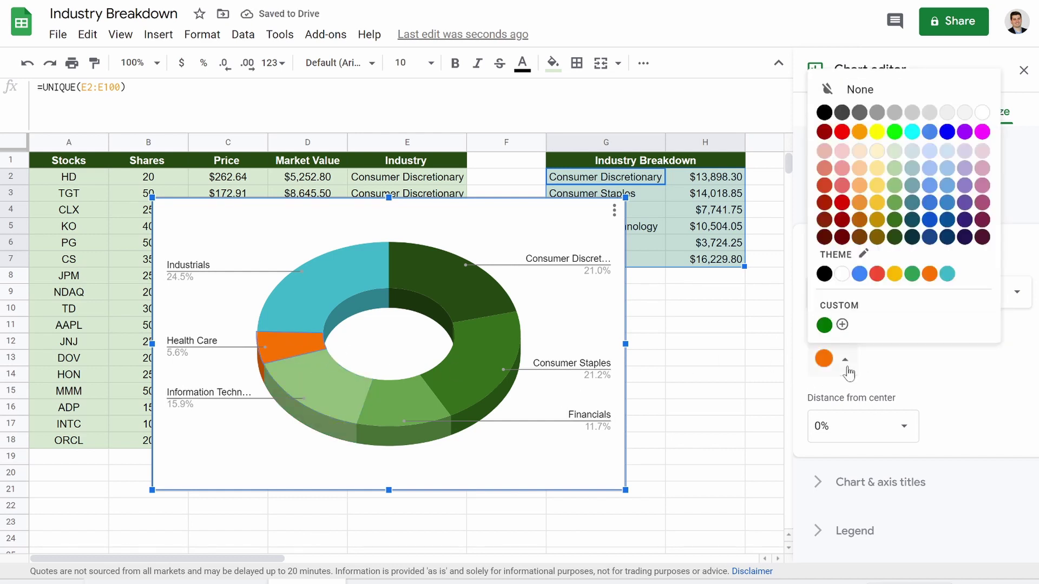
pyautogui.click(894, 168)
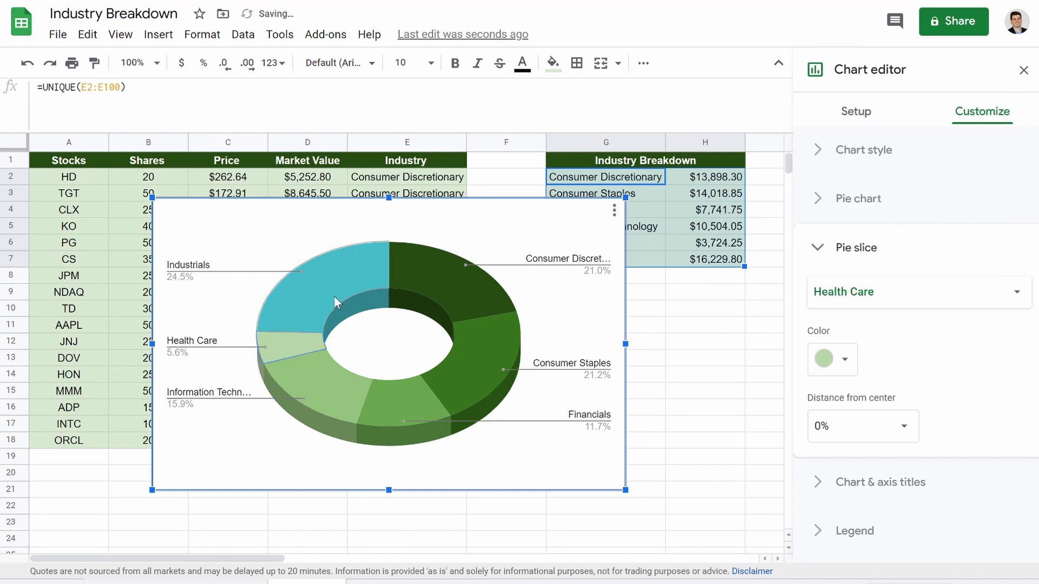
pyautogui.click(333, 295)
pyautogui.click(842, 359)
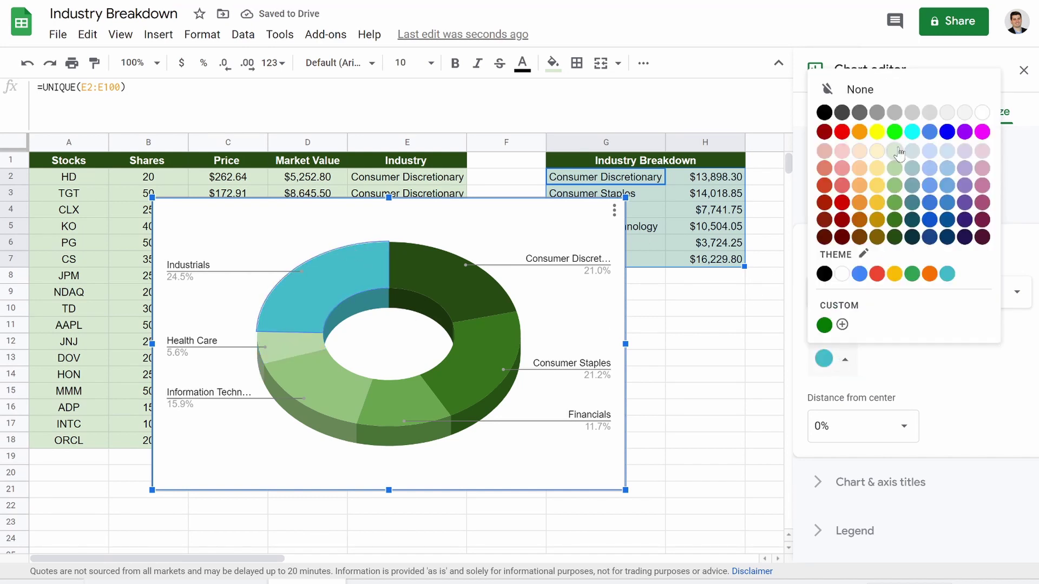
pyautogui.click(895, 151)
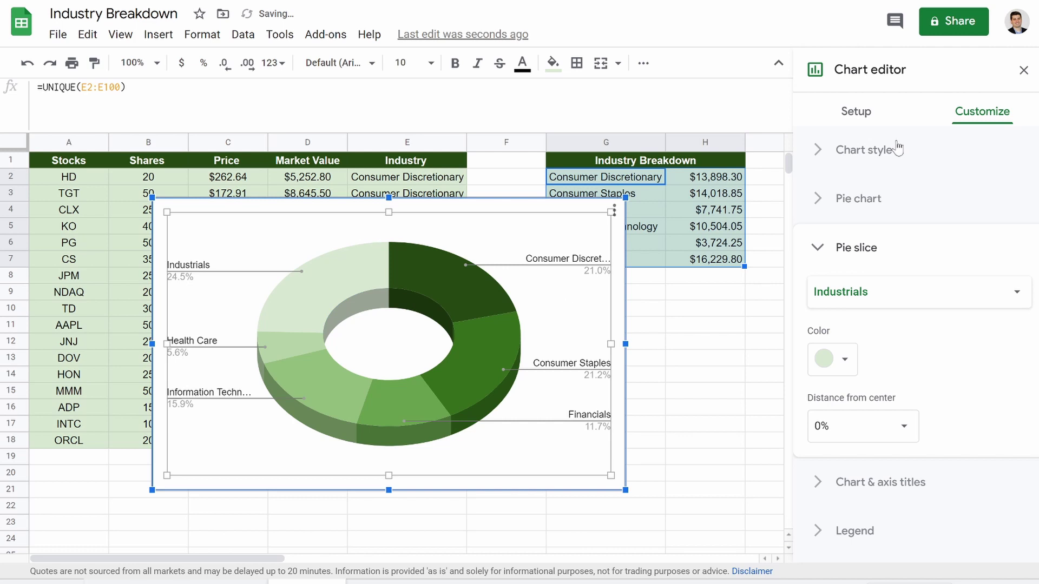
# Give the donut chart a light grey background
pyautogui.click(812, 154)
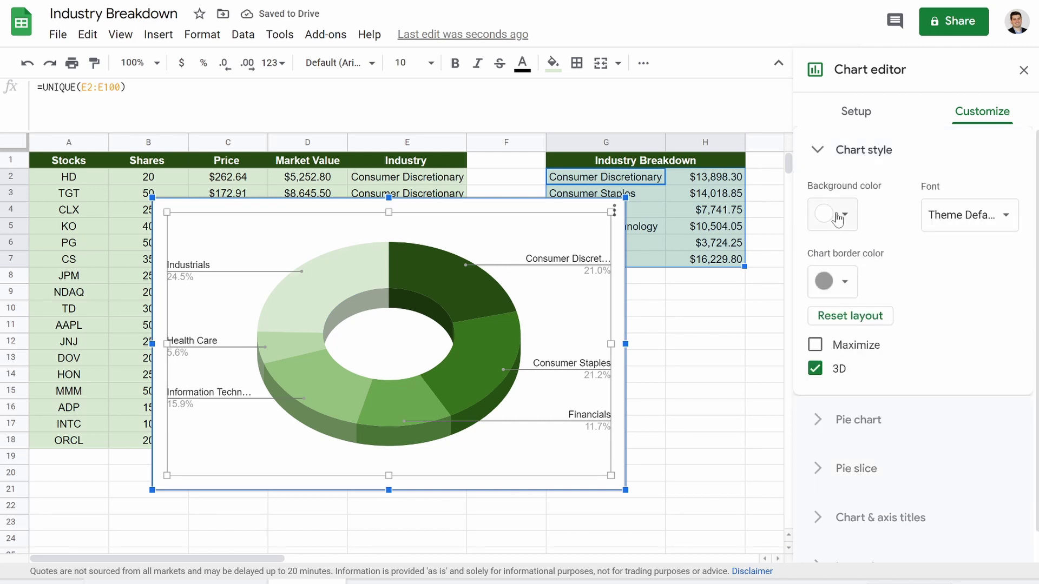
pyautogui.click(838, 217)
pyautogui.click(948, 276)
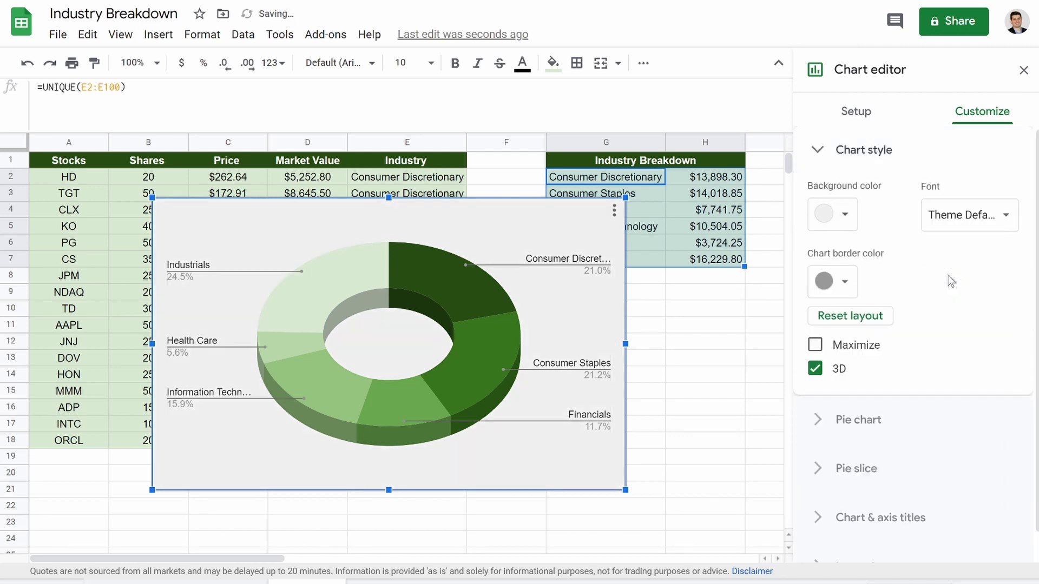
pyautogui.scroll(-1, 930, 364)
pyautogui.scroll(1, 823, 225)
pyautogui.click(822, 152)
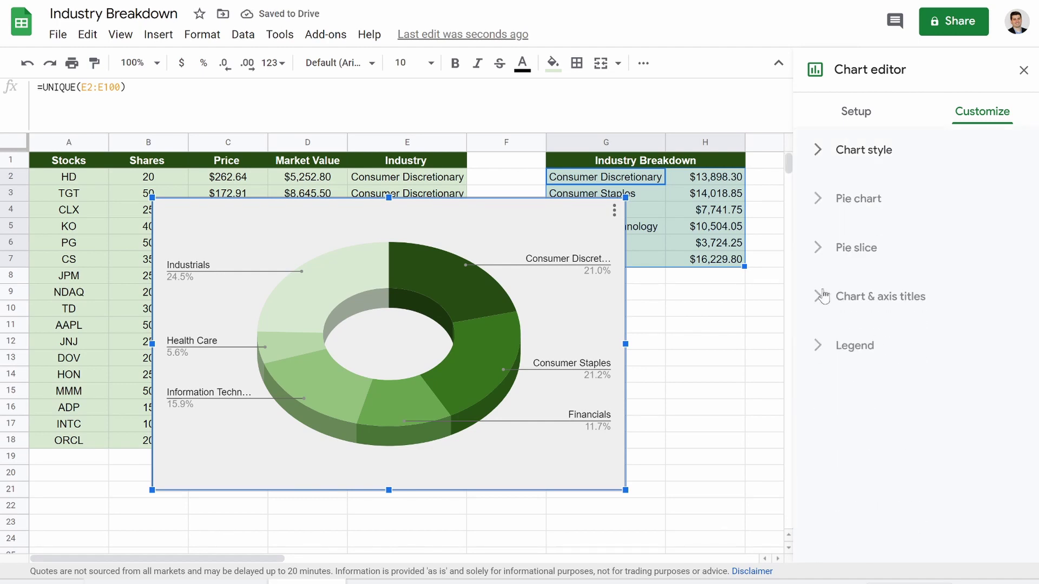
# Title the chart 'Industry Breakdown' in bold, 24-point black text
pyautogui.click(879, 302)
pyautogui.click(893, 415)
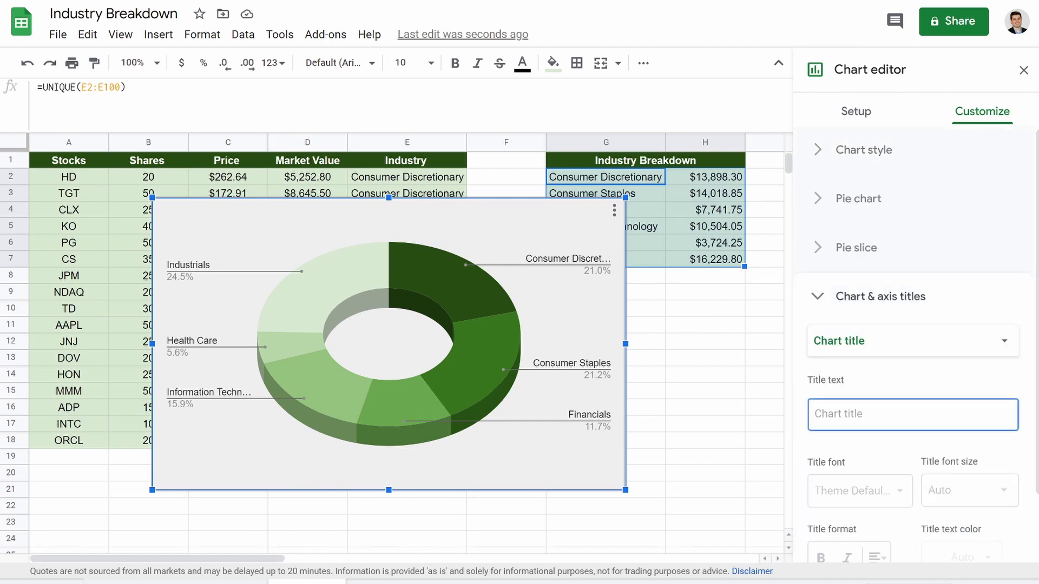
pyautogui.write('Indus')
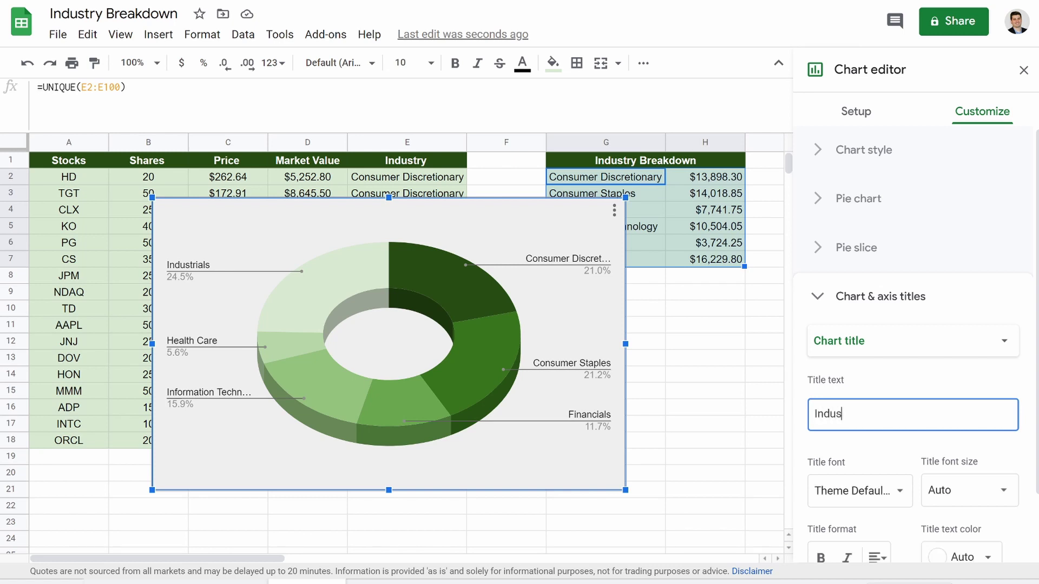
pyautogui.write('try Breakdown')
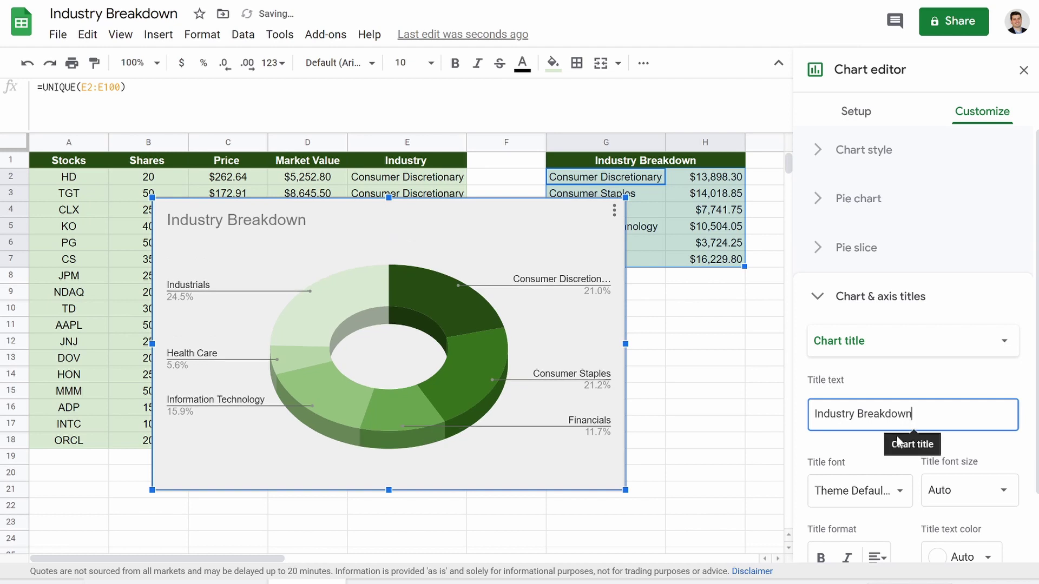
pyautogui.click(822, 557)
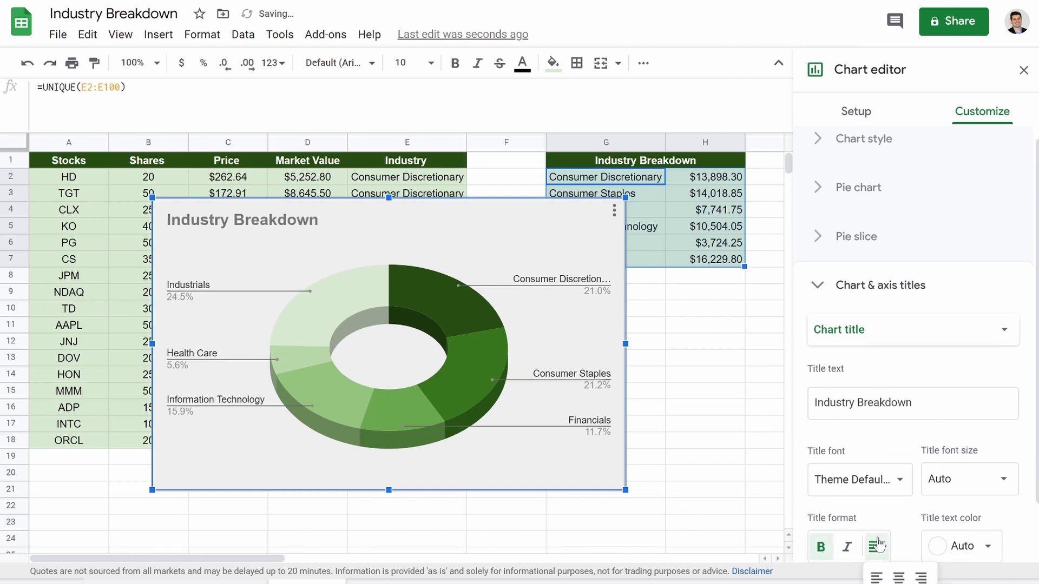
pyautogui.click(952, 479)
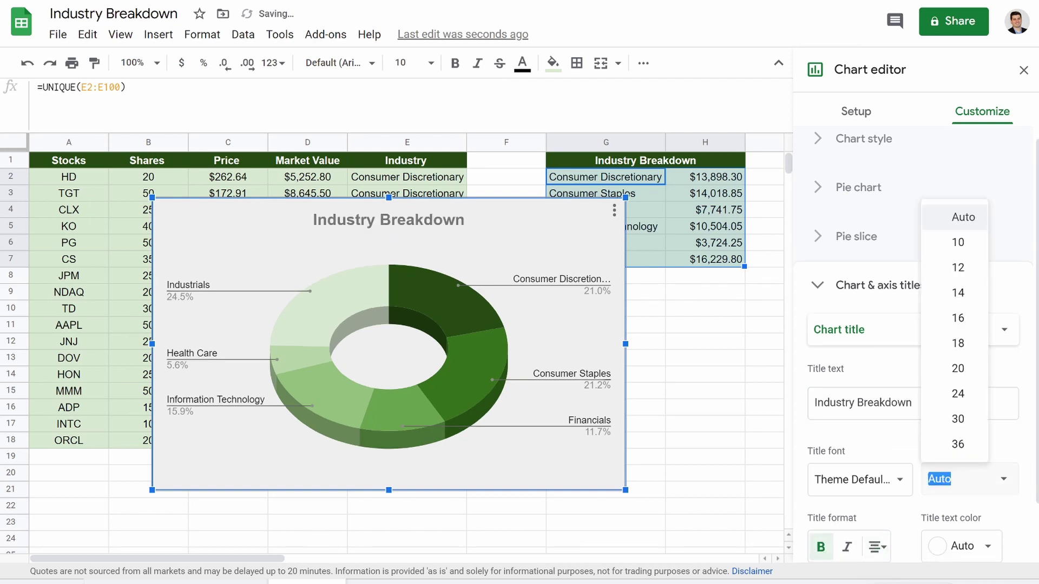
pyautogui.click(960, 409)
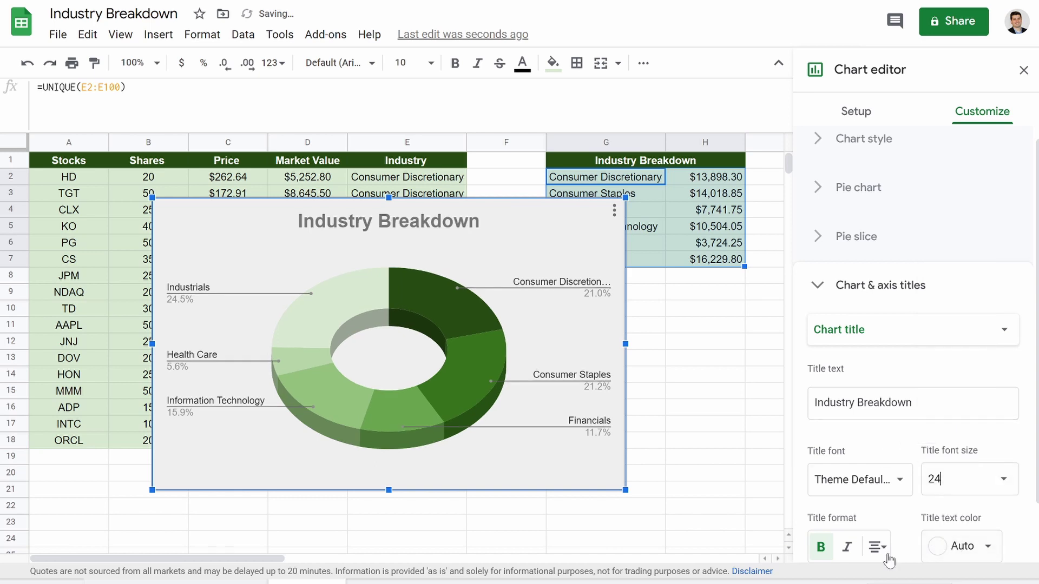
pyautogui.click(975, 554)
pyautogui.click(825, 299)
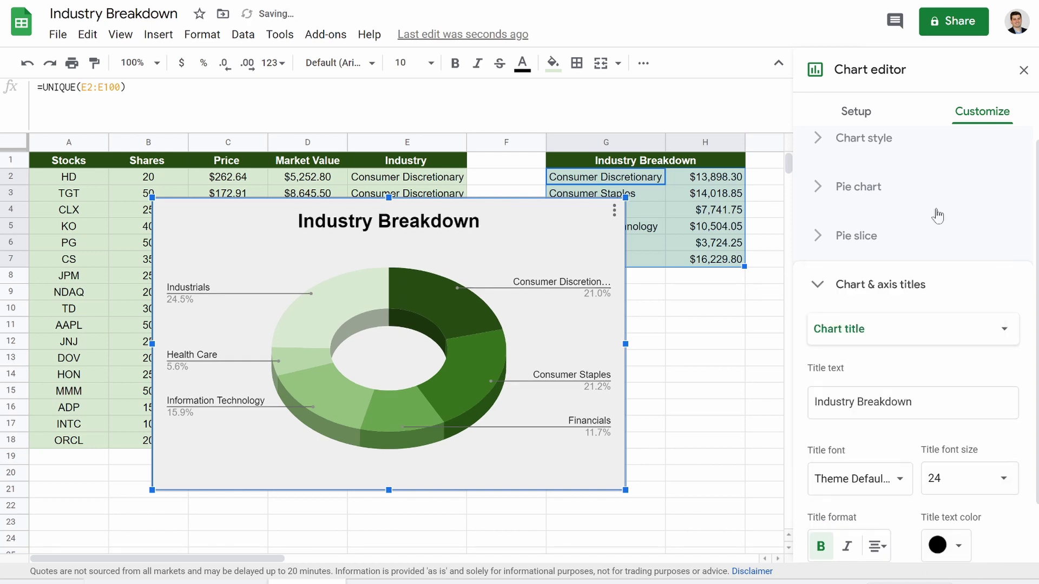
# Close the chart editor, resize the chart and move it below the summary table
pyautogui.click(1024, 70)
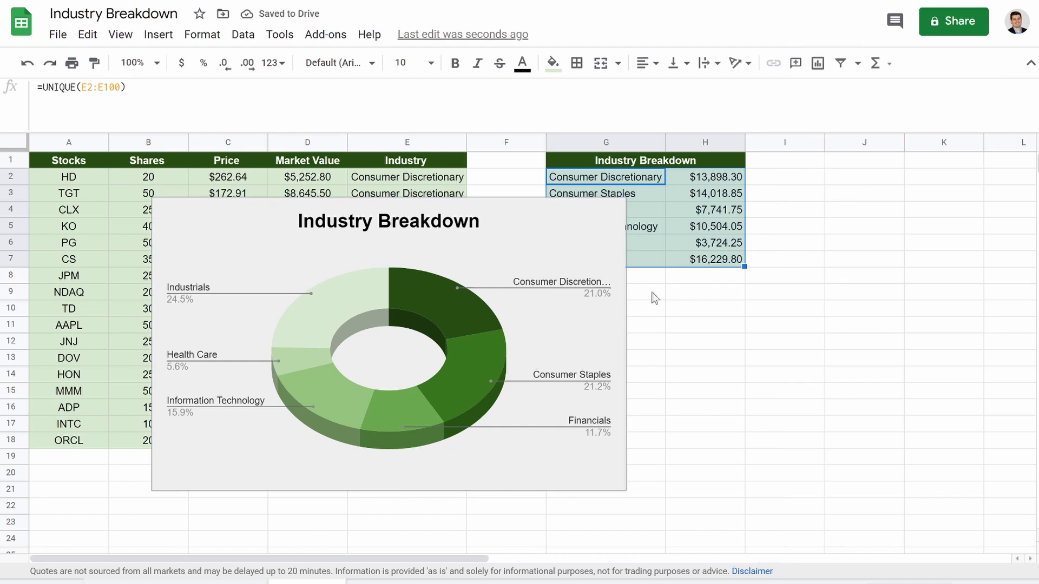
pyautogui.click(538, 316)
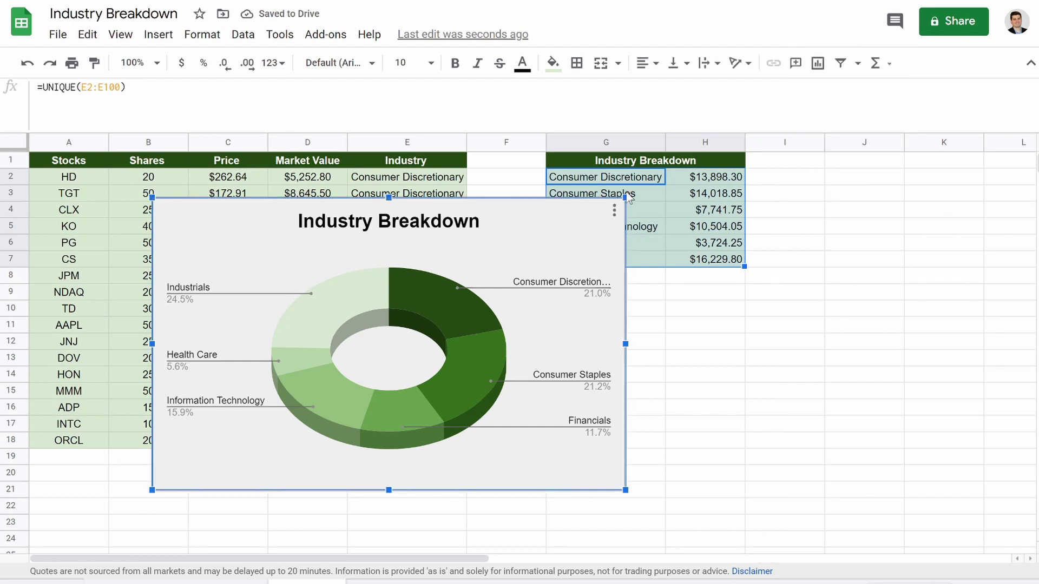
pyautogui.moveTo(625, 197); pyautogui.dragTo(573, 230)
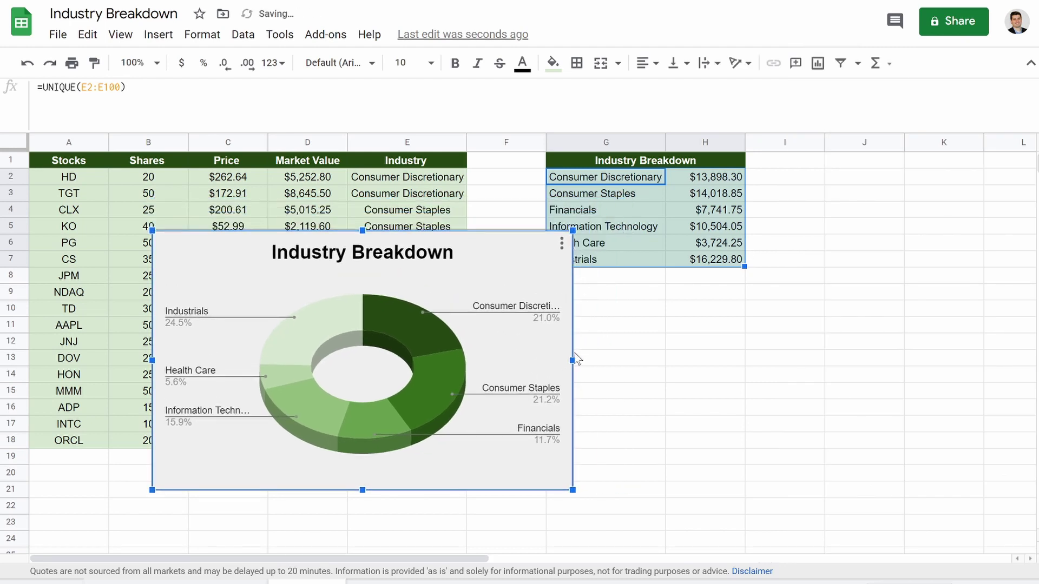
pyautogui.moveTo(571, 359); pyautogui.dragTo(612, 359)
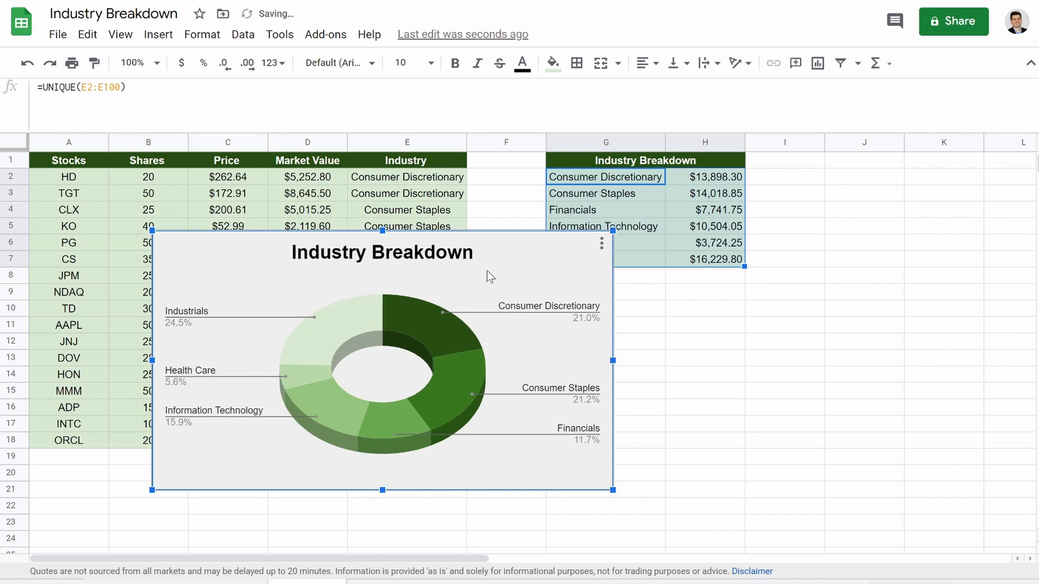
pyautogui.moveTo(487, 276); pyautogui.dragTo(864, 327)
pyautogui.click(882, 234)
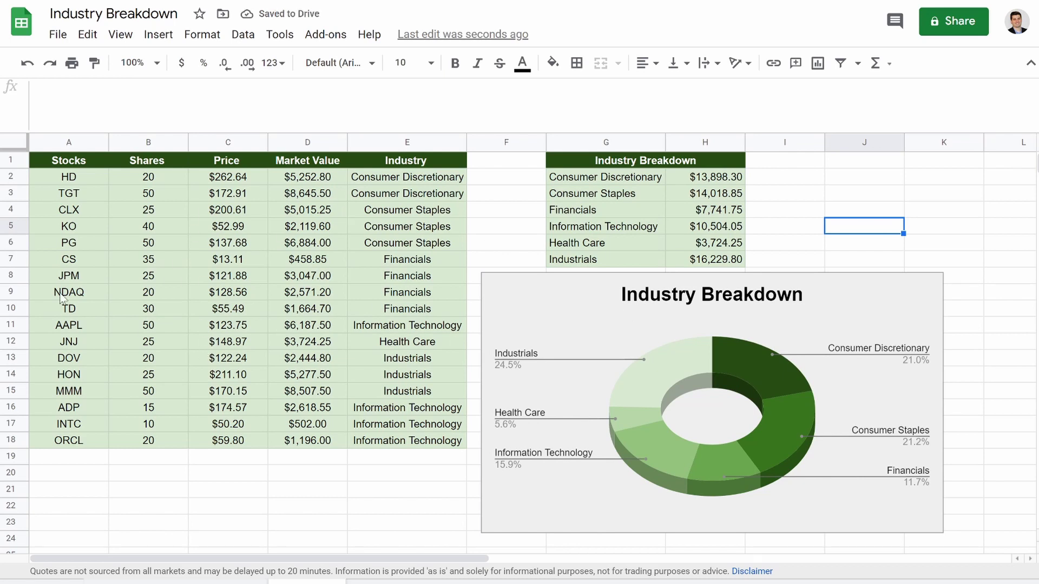
# Test the chart by changing HD's shares in B2 to 200, then undo back to 20
pyautogui.click(150, 182)
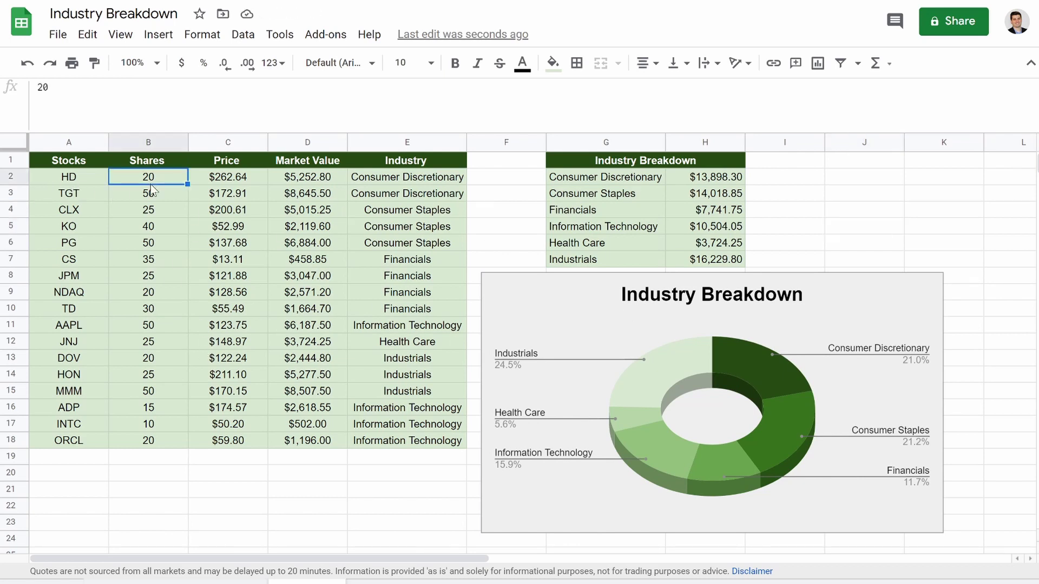
pyautogui.write('200')
pyautogui.press('Return')
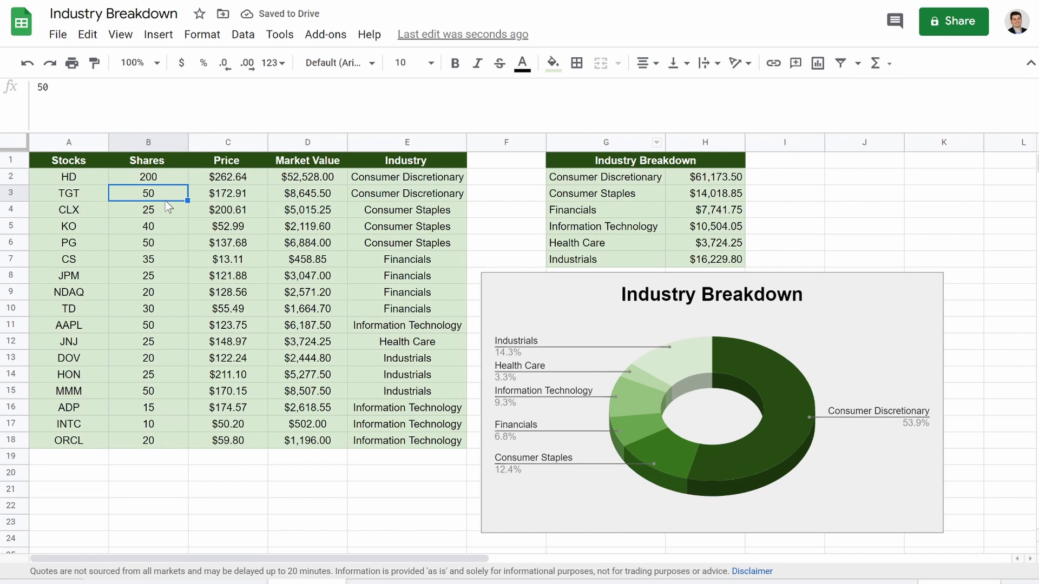
pyautogui.click(152, 172)
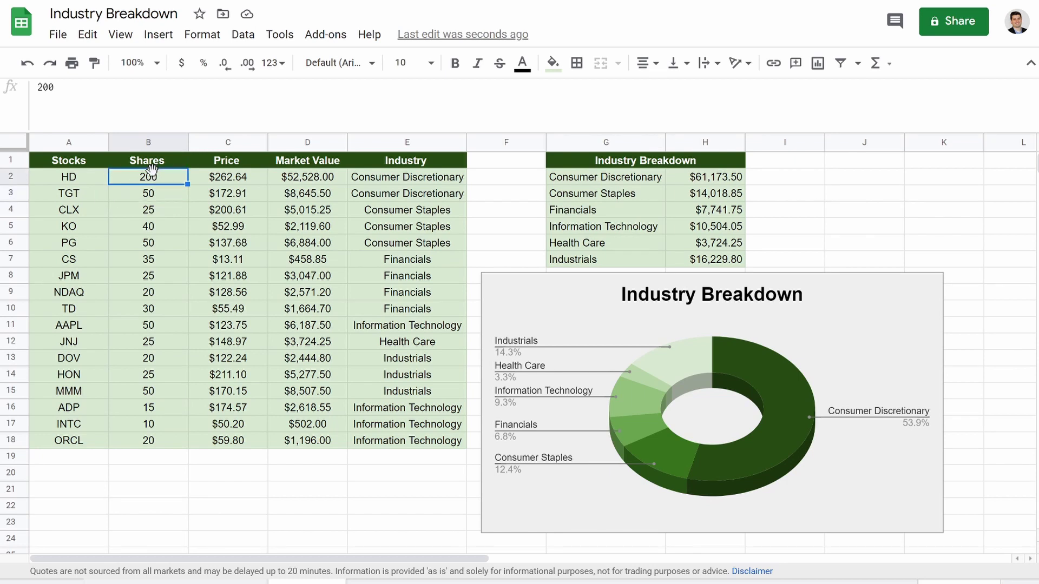
pyautogui.hotkey('ctrl', 'z')
pyautogui.click(79, 460)
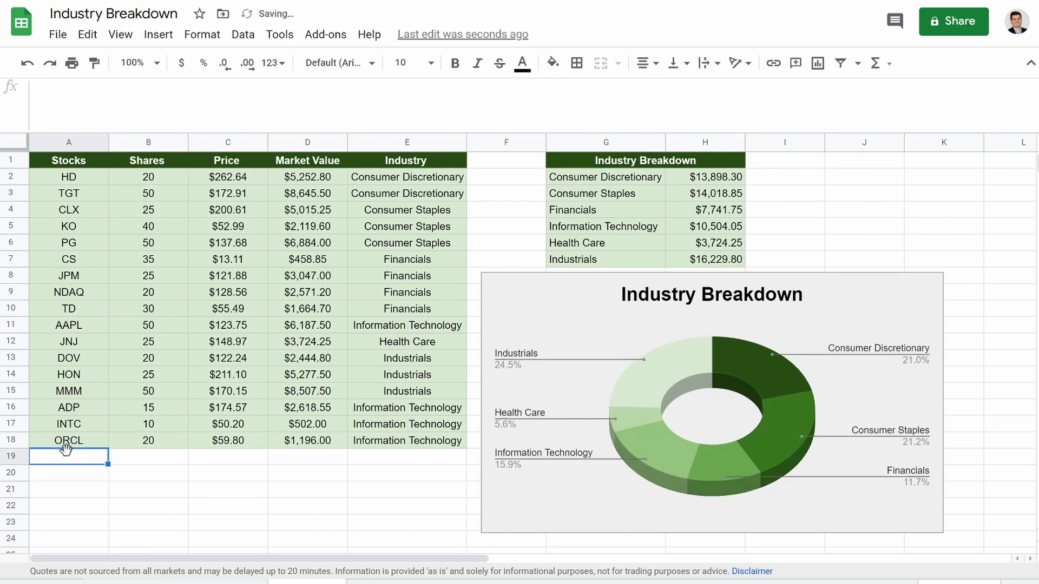
pyautogui.click(164, 446)
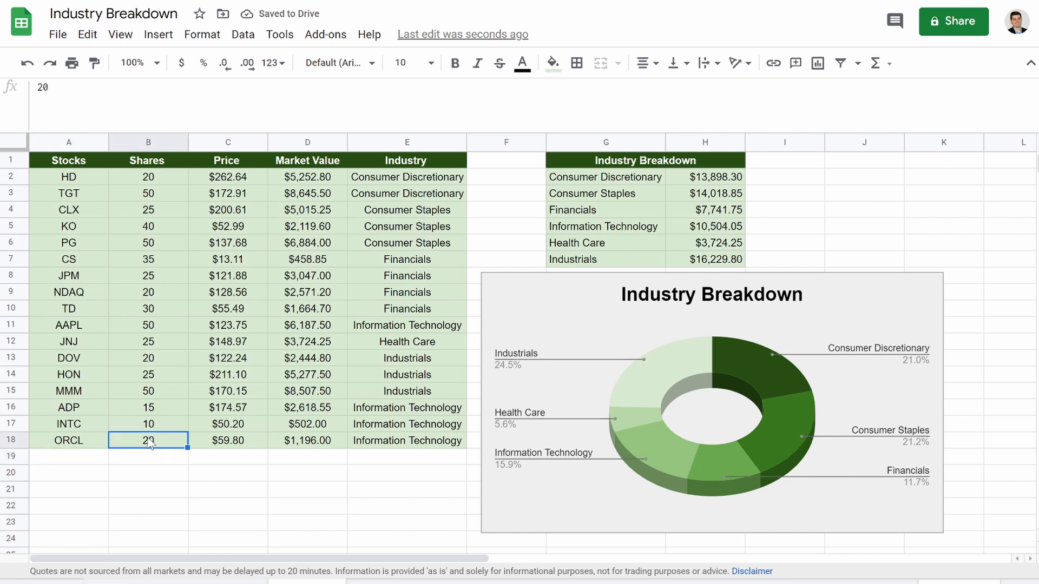
# Copy the price, market value and industry formulas in C18:E18 down to row 28
pyautogui.click(254, 447)
pyautogui.moveTo(267, 447); pyautogui.dragTo(281, 355)
pyautogui.click(321, 244)
pyautogui.moveTo(347, 250); pyautogui.dragTo(338, 413)
pyautogui.click(427, 246)
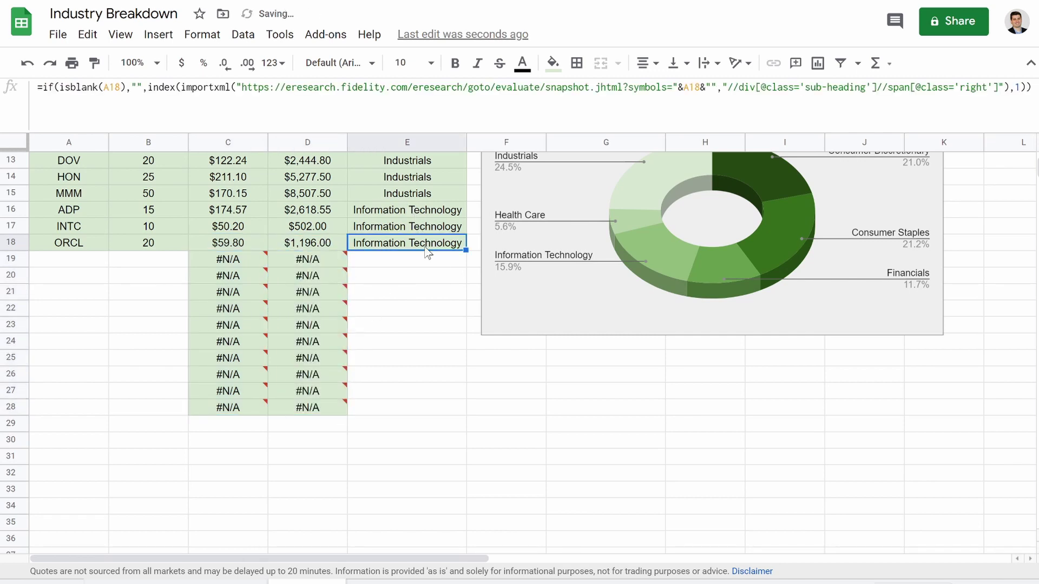
pyautogui.moveTo(467, 251); pyautogui.dragTo(464, 420)
pyautogui.click(378, 423)
# Inspect the #N/A results in D19 and C19 caused by the empty ticker rows
pyautogui.click(311, 259)
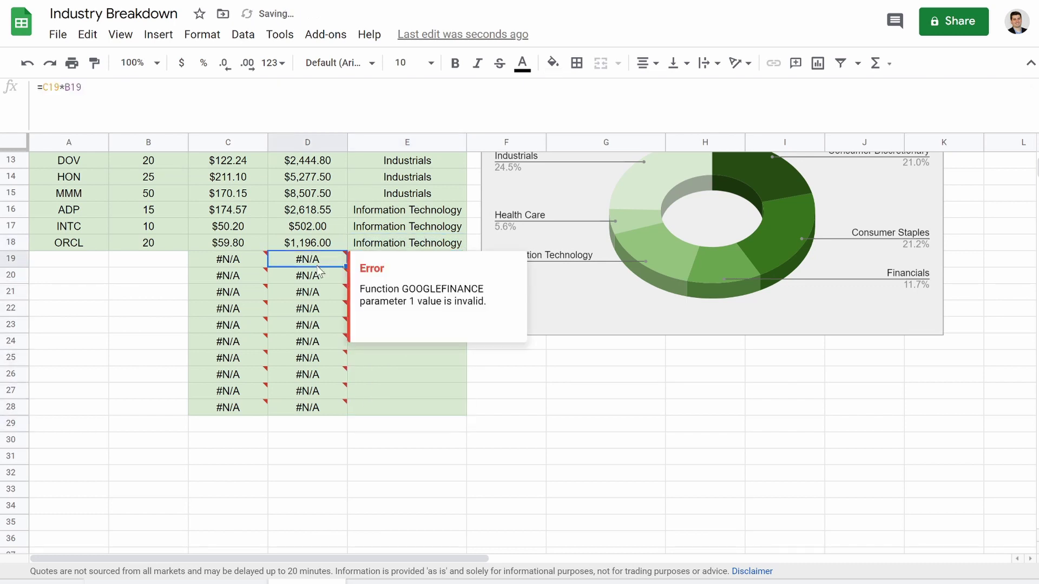
pyautogui.click(224, 261)
pyautogui.scroll(5, 155, 311)
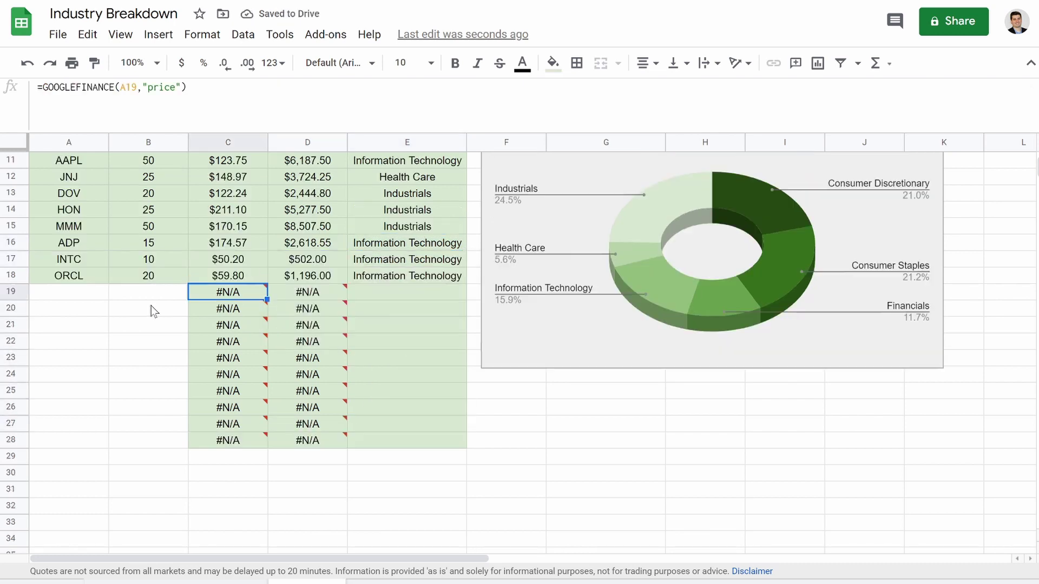
pyautogui.click(72, 466)
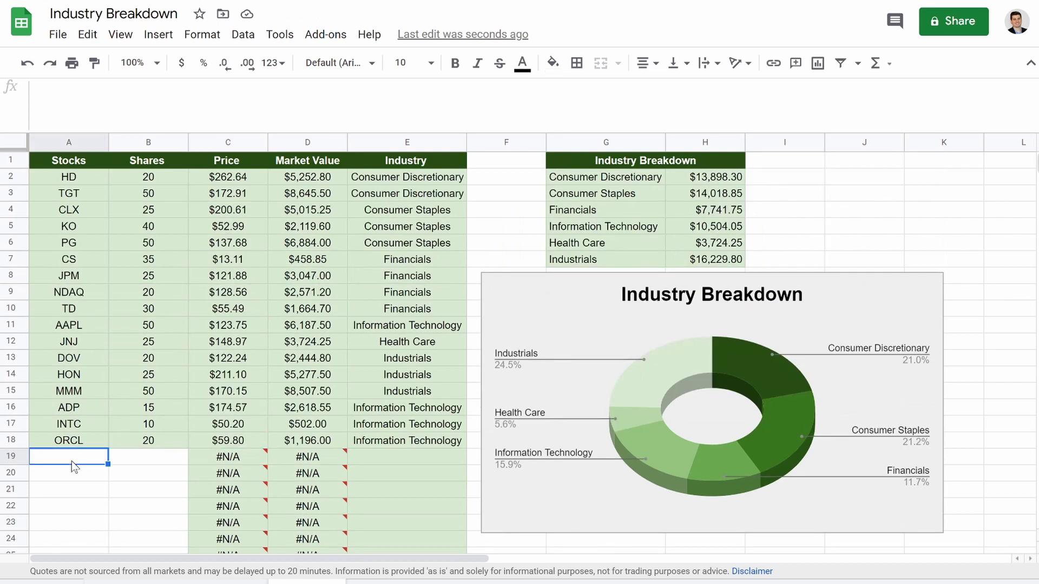
pyautogui.click(153, 443)
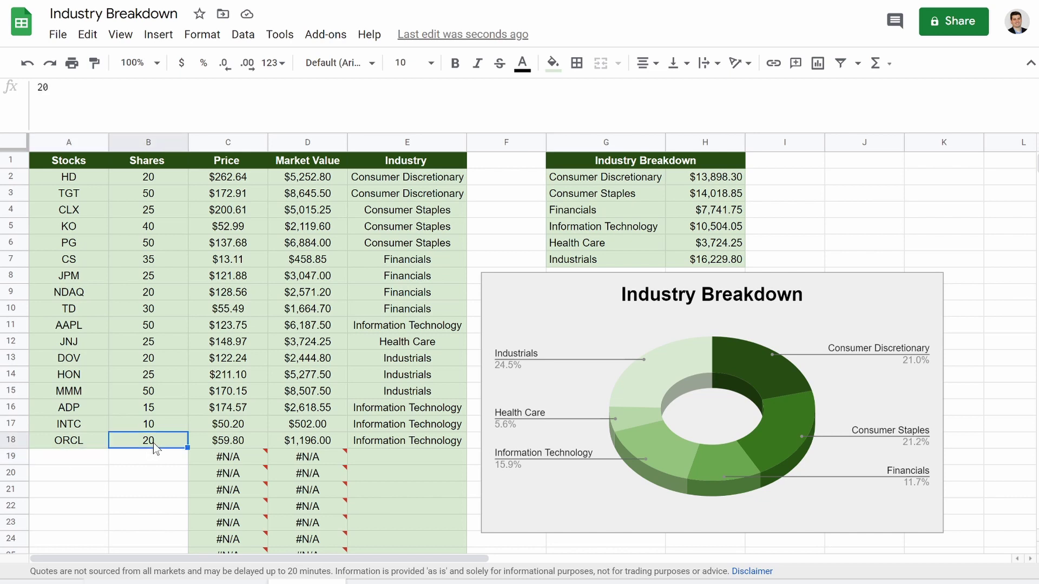
pyautogui.scroll(-2, 153, 443)
# Fill the 20-share count down to B28 and enter tickers CVS, SQ and PYPL in A19:A21
pyautogui.moveTo(188, 349); pyautogui.dragTo(192, 515)
pyautogui.scroll(2, 146, 433)
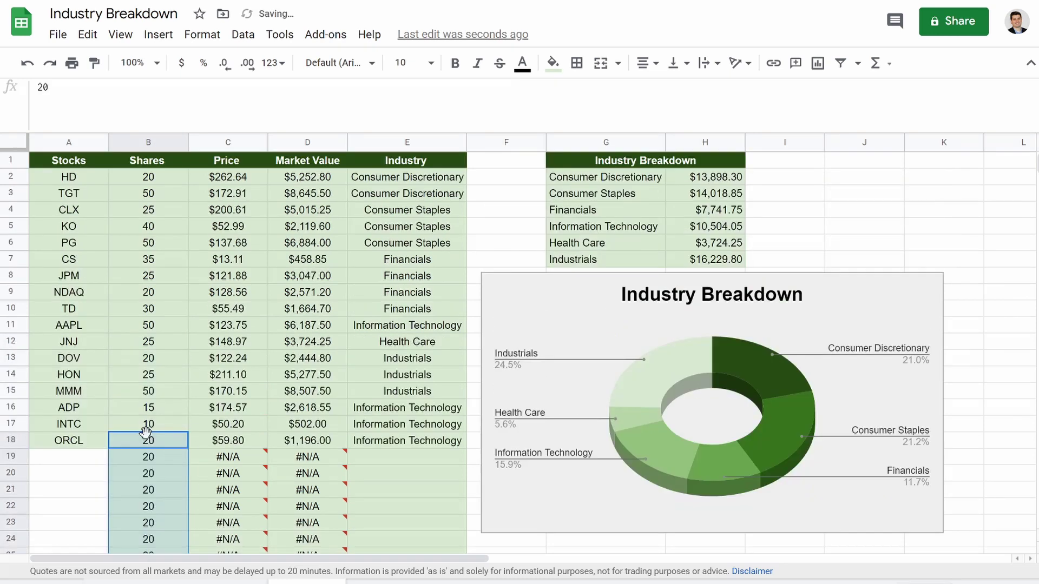
pyautogui.click(51, 457)
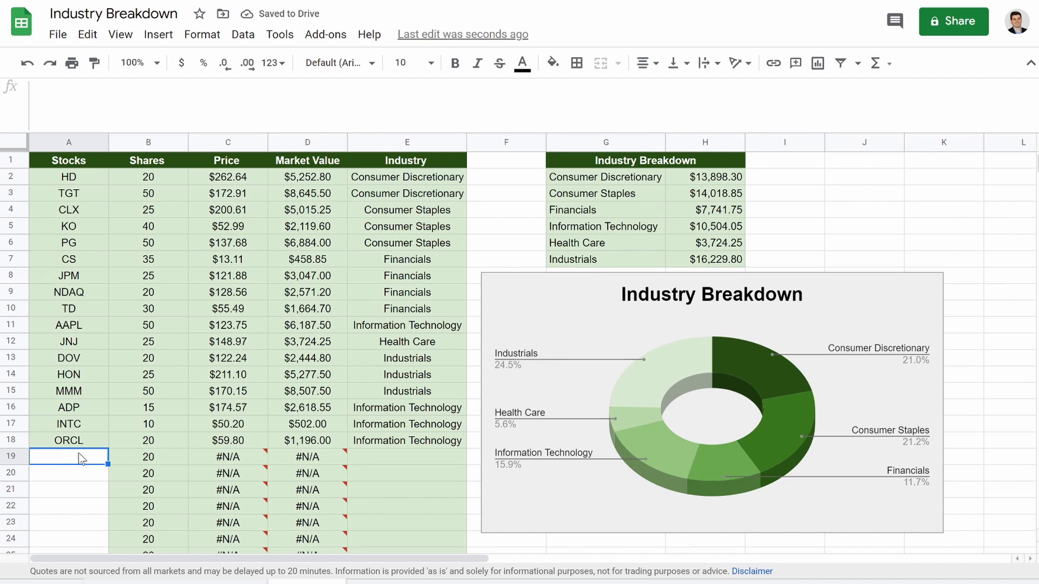
pyautogui.write('CVS')
pyautogui.press('Return')
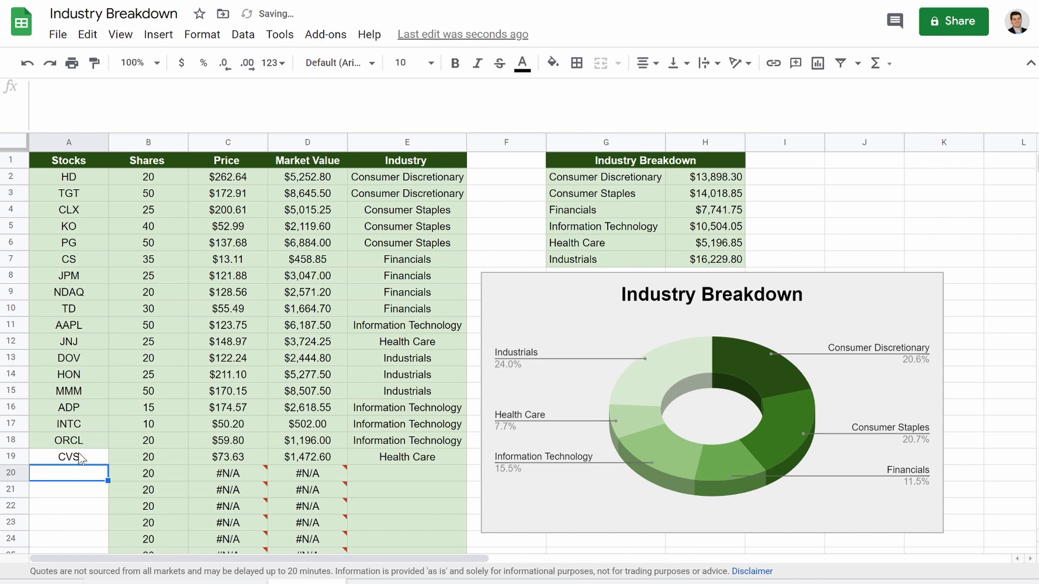
pyautogui.write('SQ')
pyautogui.press('Return')
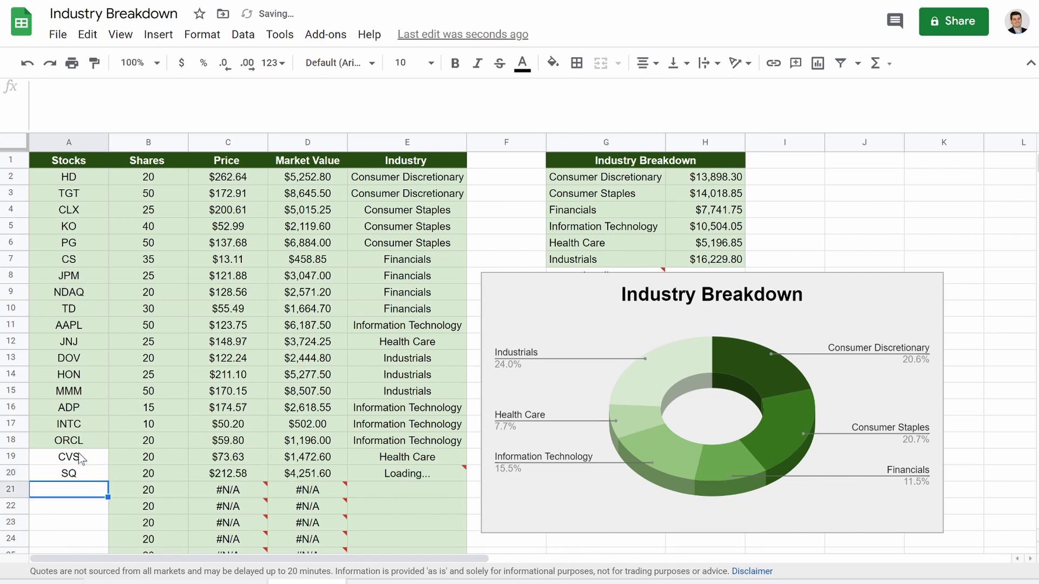
pyautogui.write('P')
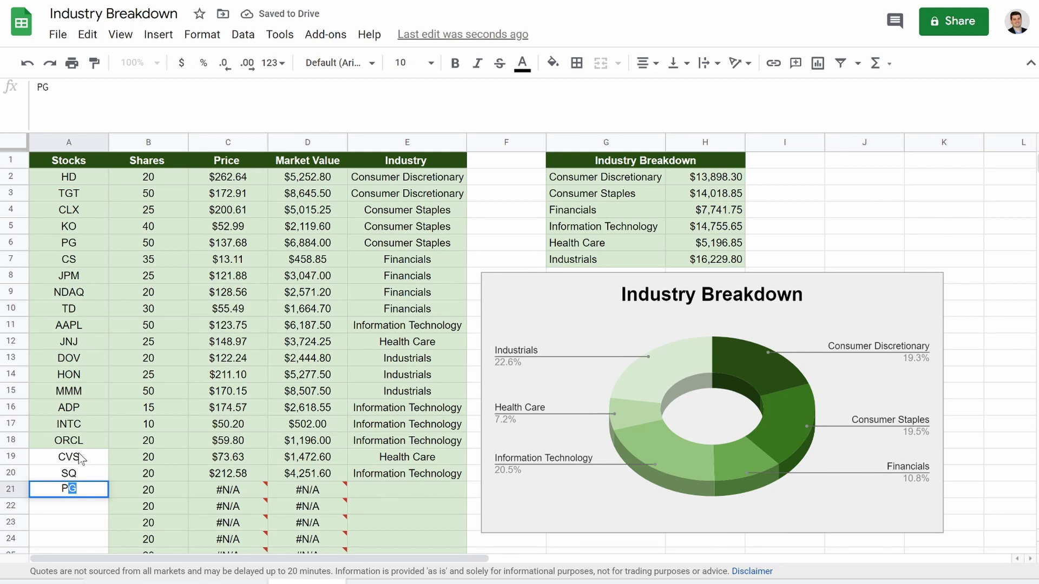
pyautogui.write('YP')
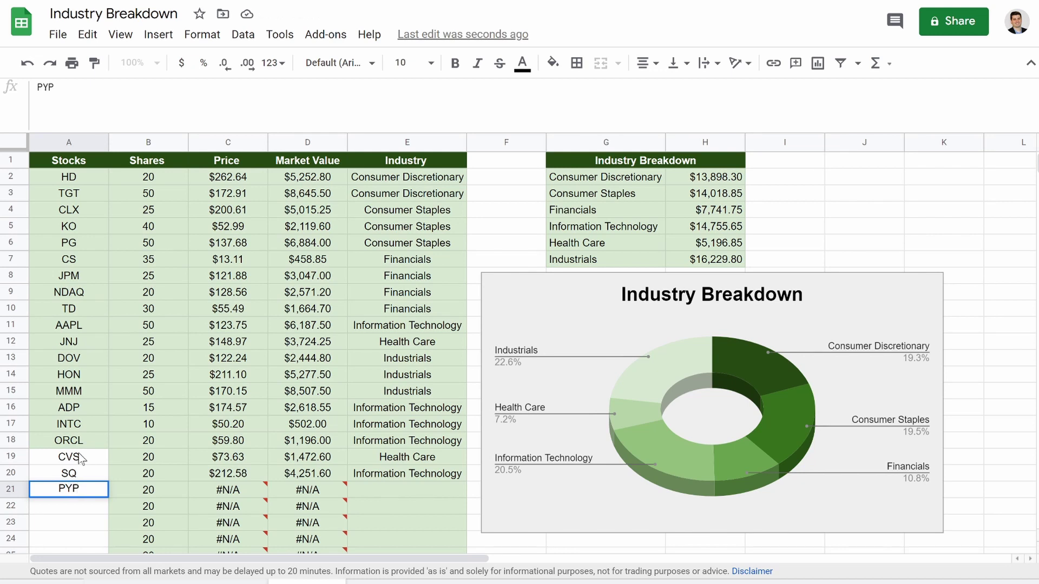
pyautogui.write('L')
pyautogui.press('Return')
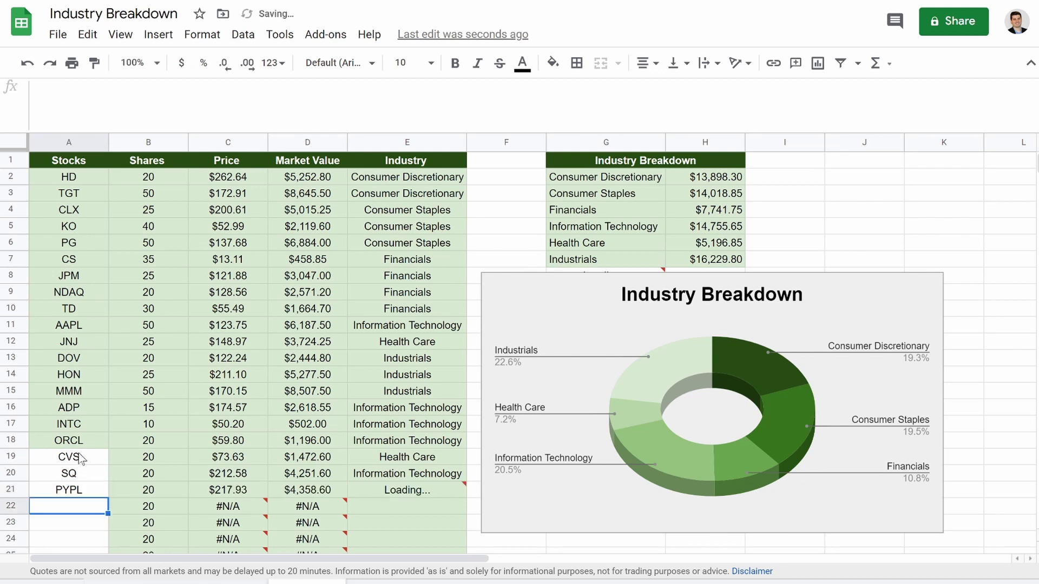
# Enter tickers SHOP, KMI and TSLA in A22:A24, correcting the TSLA typo
pyautogui.write('SHOP')
pyautogui.press('Return')
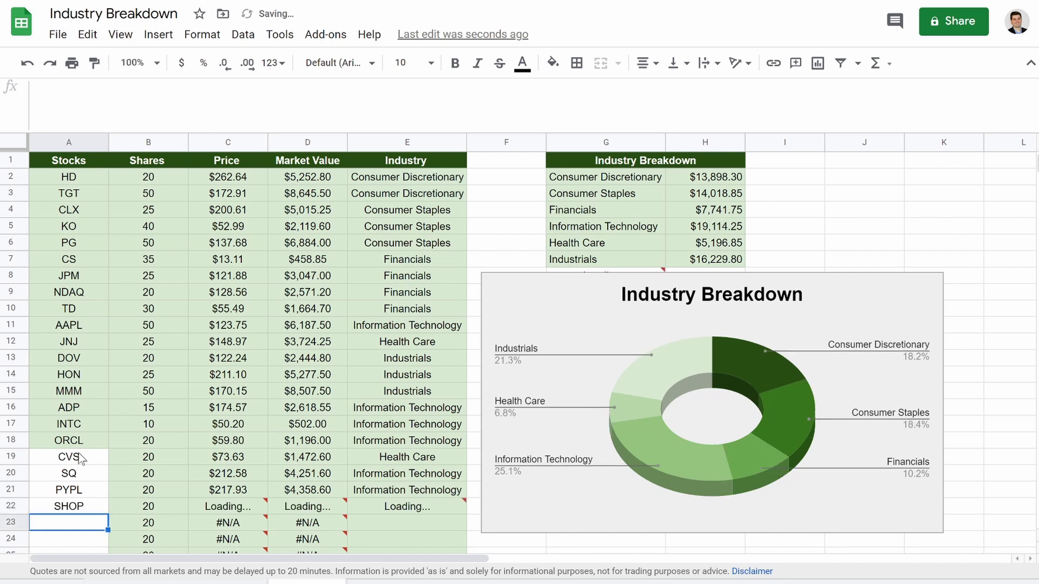
pyautogui.scroll(-1, 80, 459)
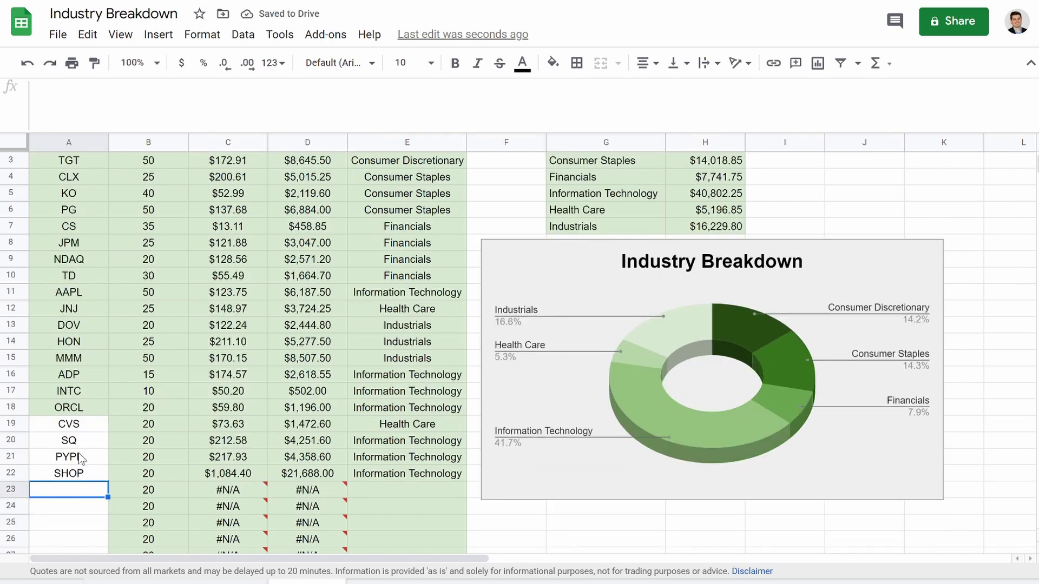
pyautogui.write('KMI')
pyautogui.press('Return')
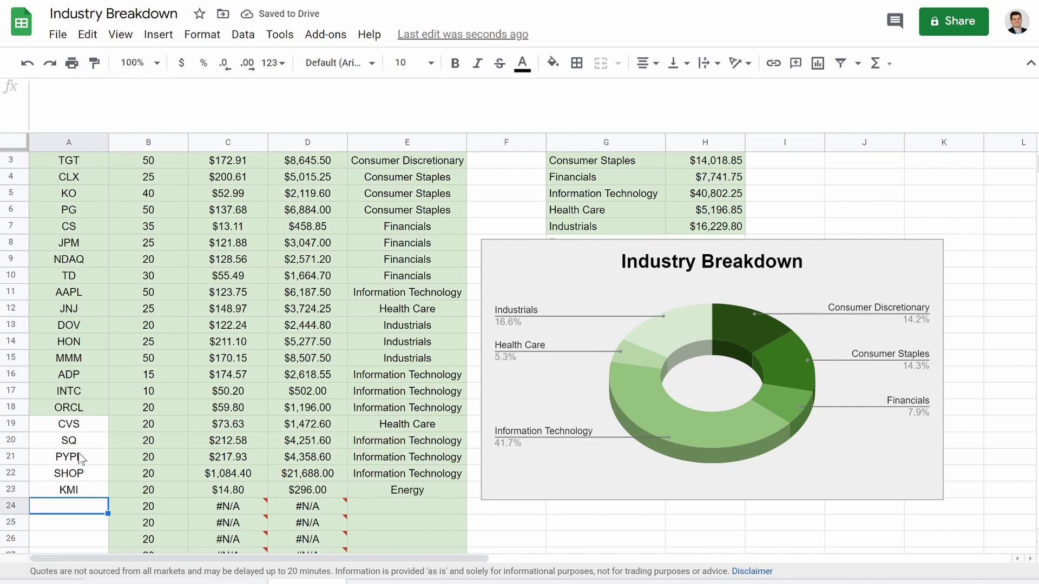
pyautogui.write('TLSA')
pyautogui.press('BackSpace')
pyautogui.press('BackSpace')
pyautogui.press('BackSpace')
pyautogui.write('SLA')
pyautogui.press('Return')
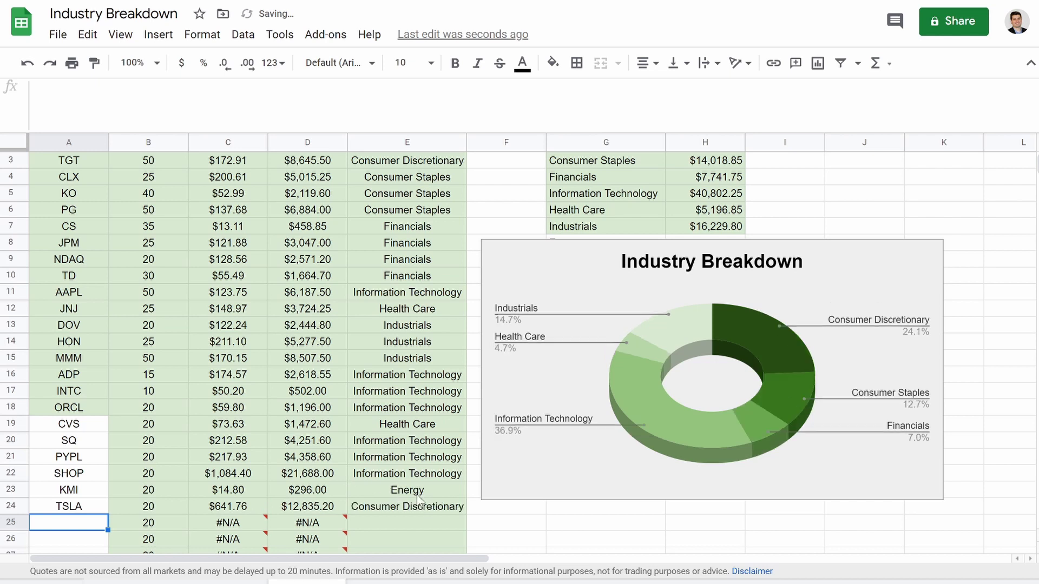
# Move the chart down and extend the H7 sum formula to the Energy row in H8
pyautogui.click(665, 250)
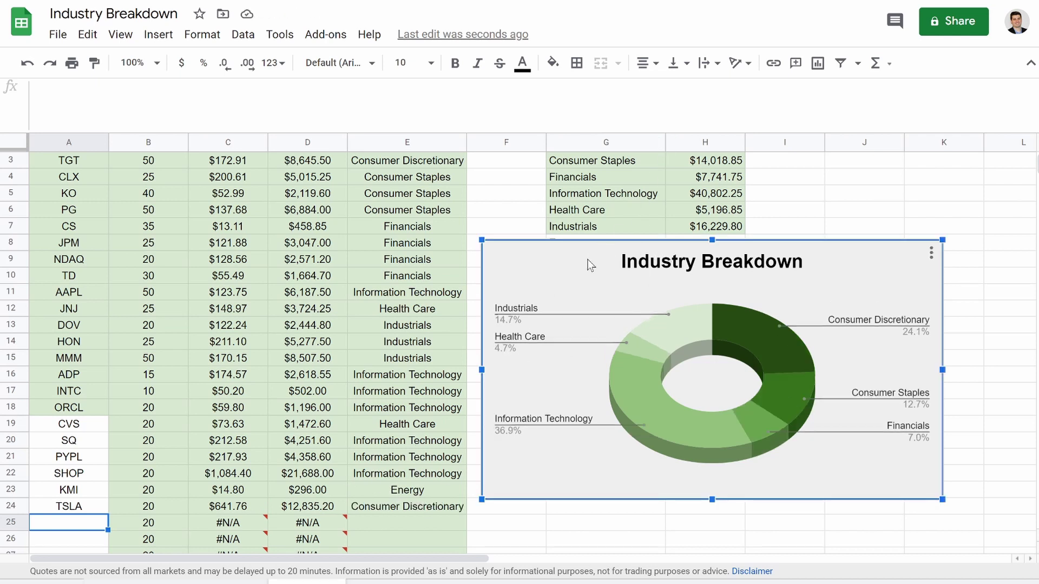
pyautogui.moveTo(591, 265); pyautogui.dragTo(589, 301)
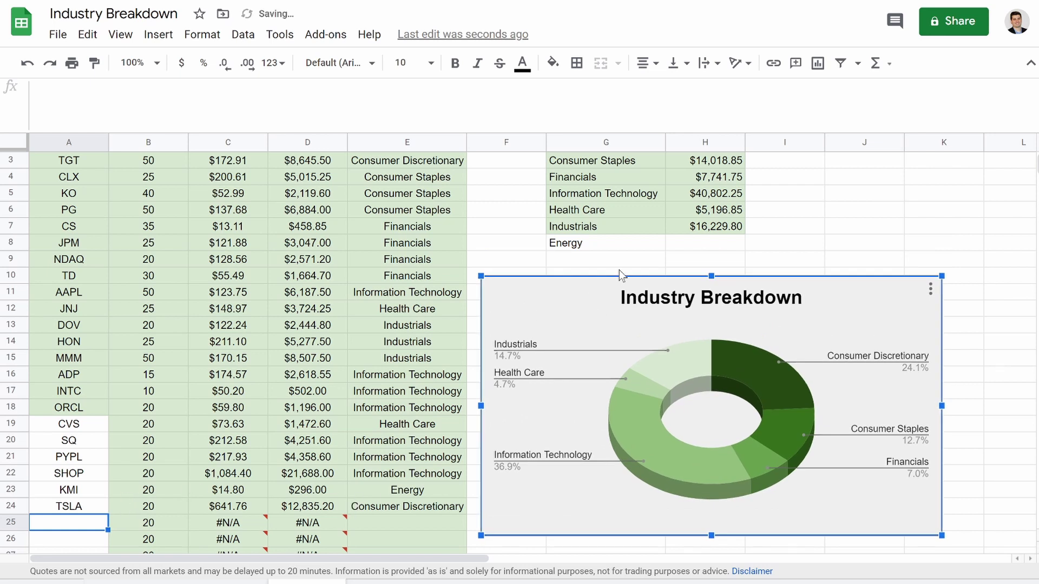
pyautogui.scroll(1, 626, 247)
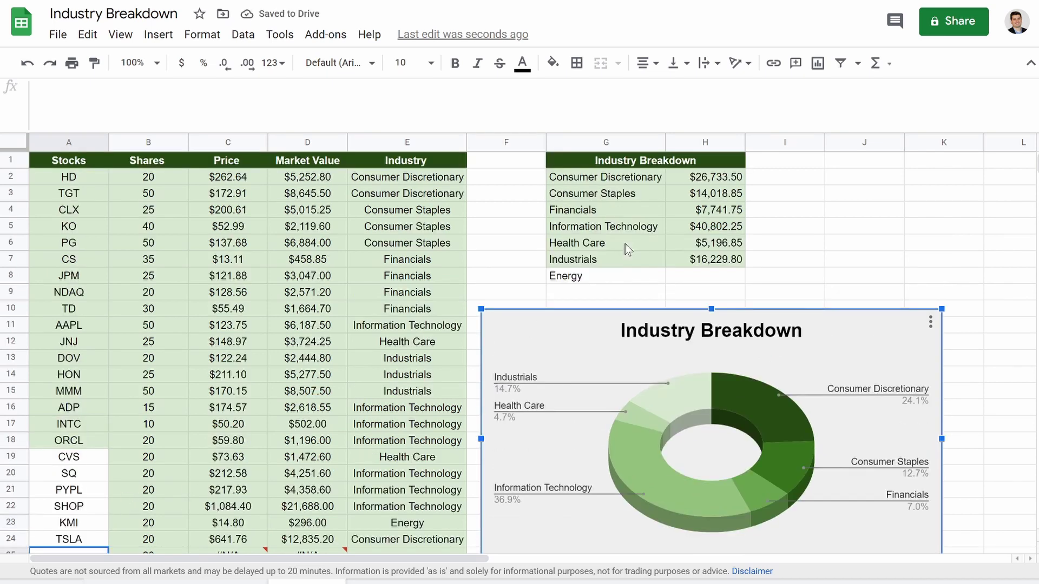
pyautogui.click(709, 261)
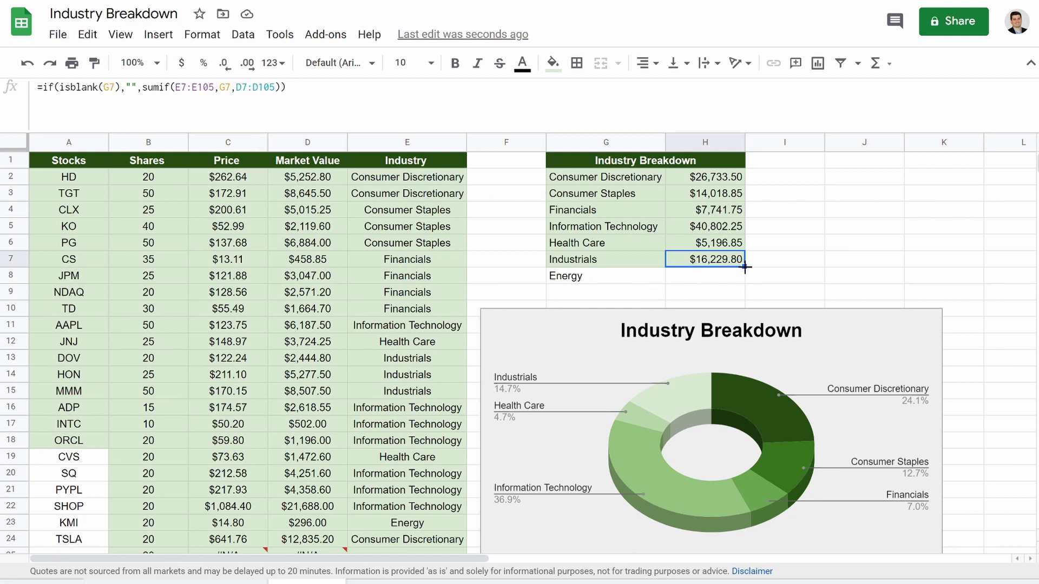
pyautogui.moveTo(746, 267); pyautogui.dragTo(745, 274)
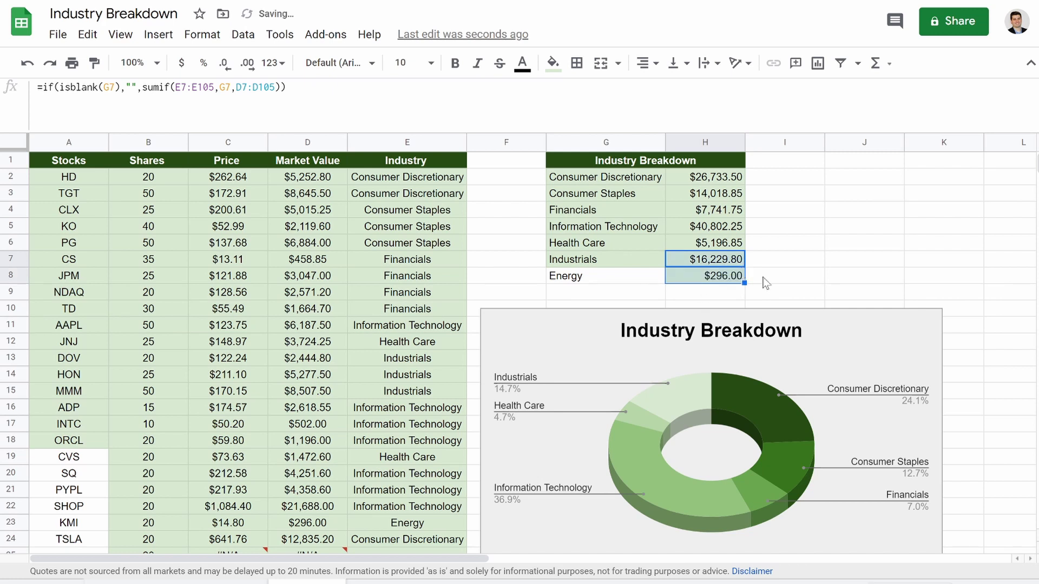
pyautogui.press('Right')
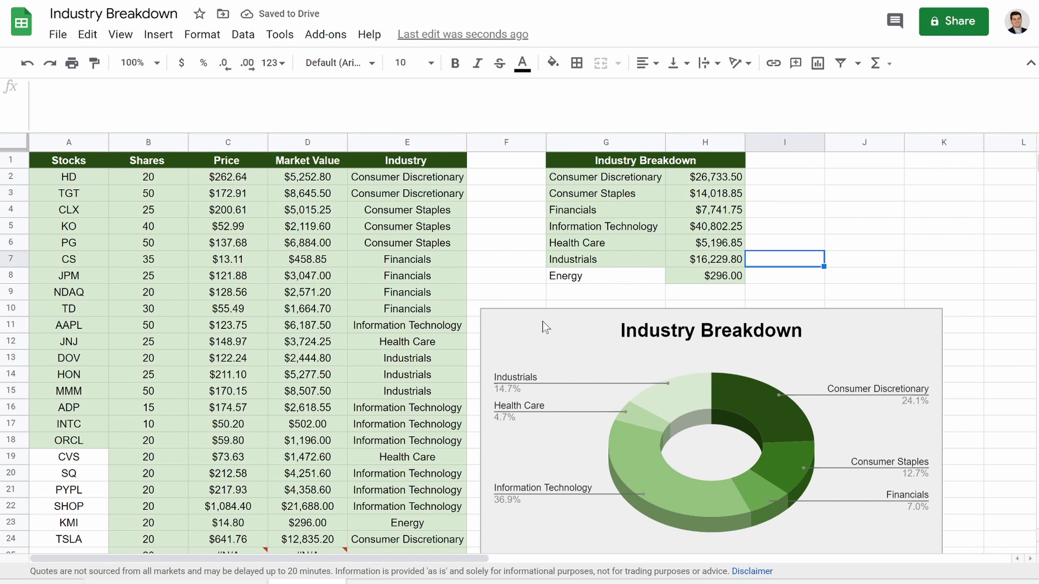
# Shade the Energy row G8:H8 light green
pyautogui.click(599, 278)
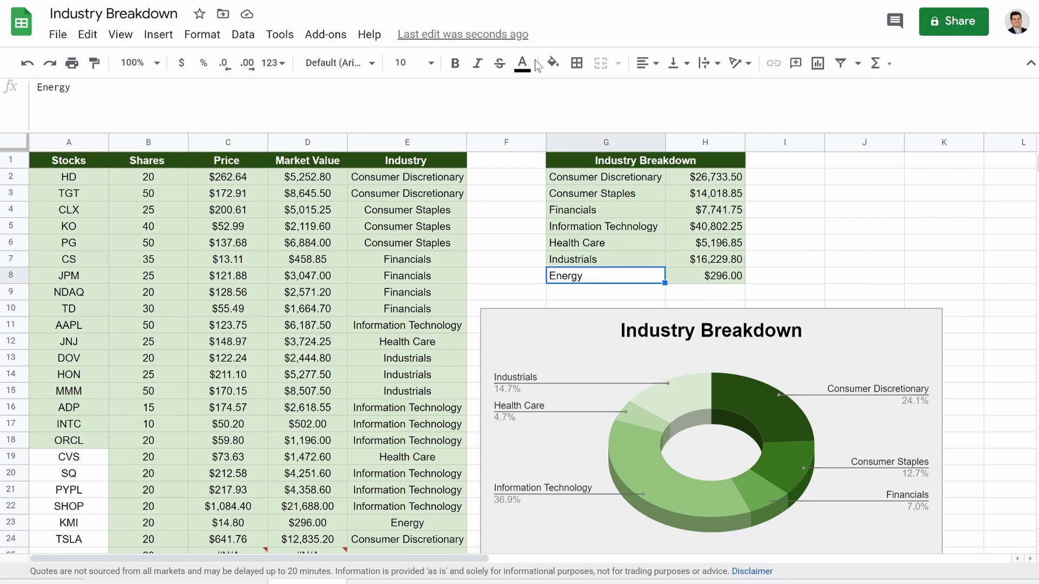
pyautogui.click(552, 63)
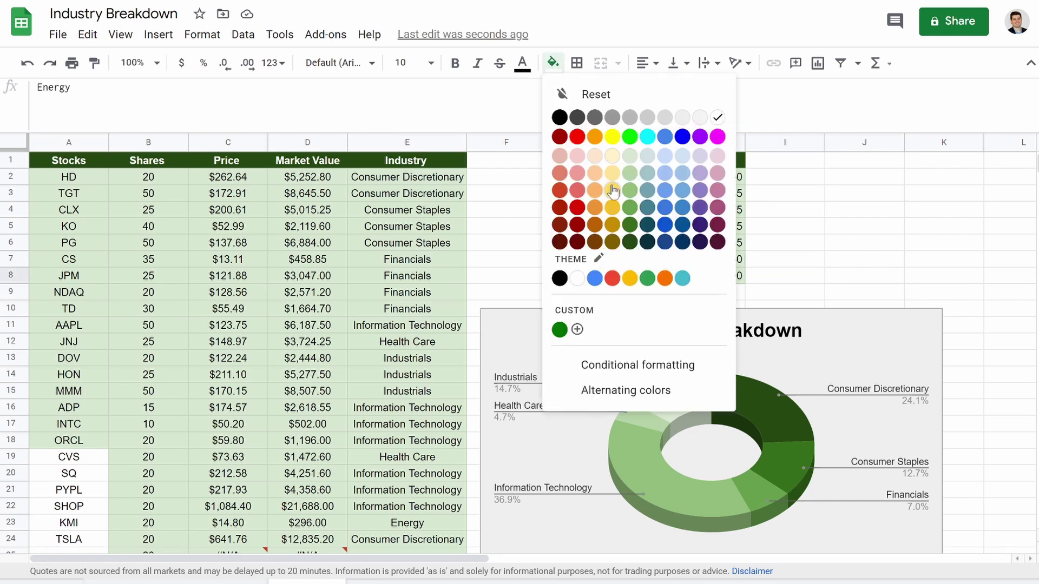
pyautogui.click(630, 160)
pyautogui.click(803, 248)
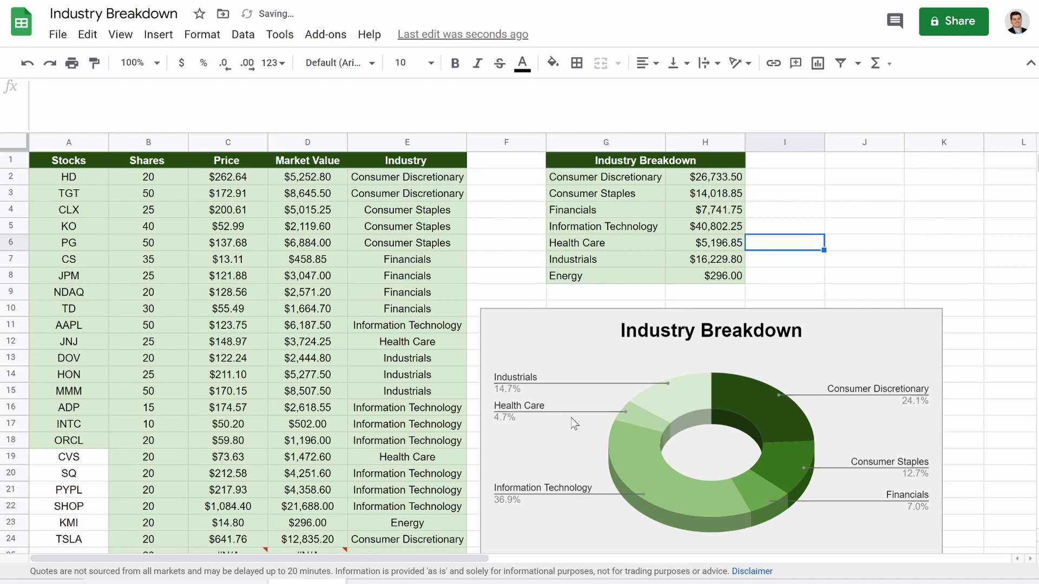
pyautogui.scroll(-2, 574, 422)
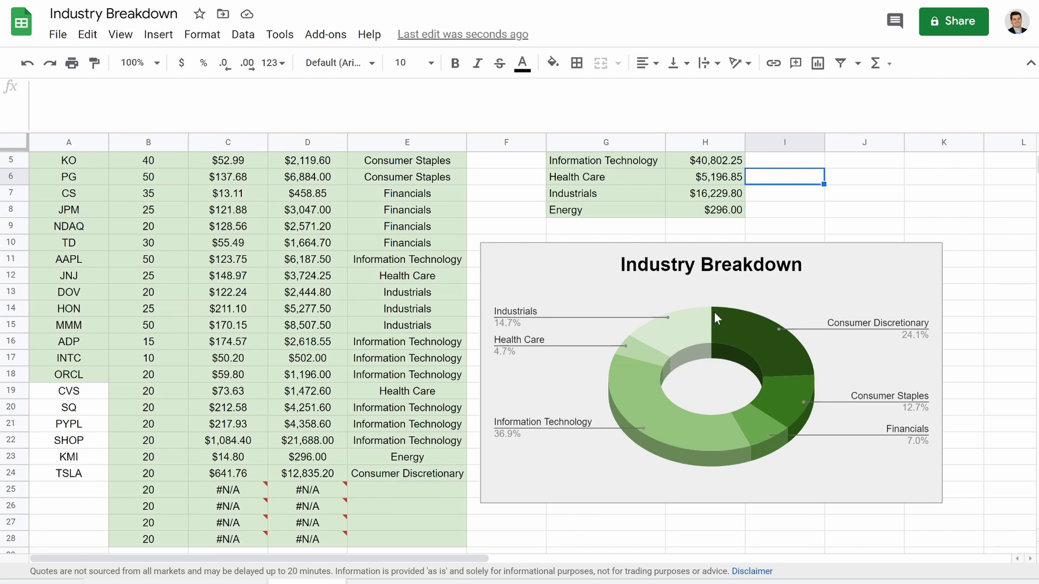
# Select the Industry Breakdown chart and scroll to review it
pyautogui.click(131, 462)
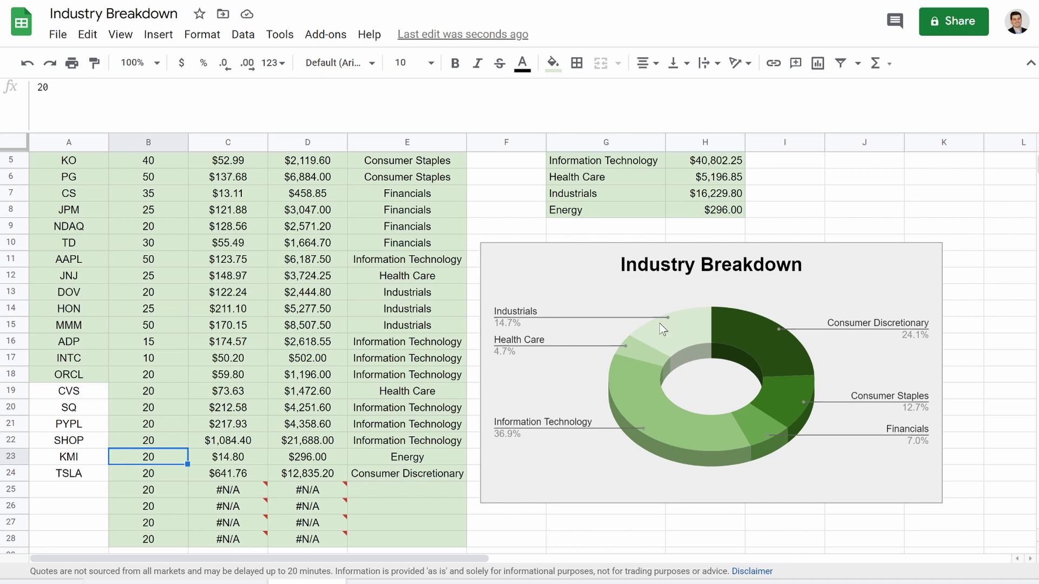
pyautogui.click(705, 388)
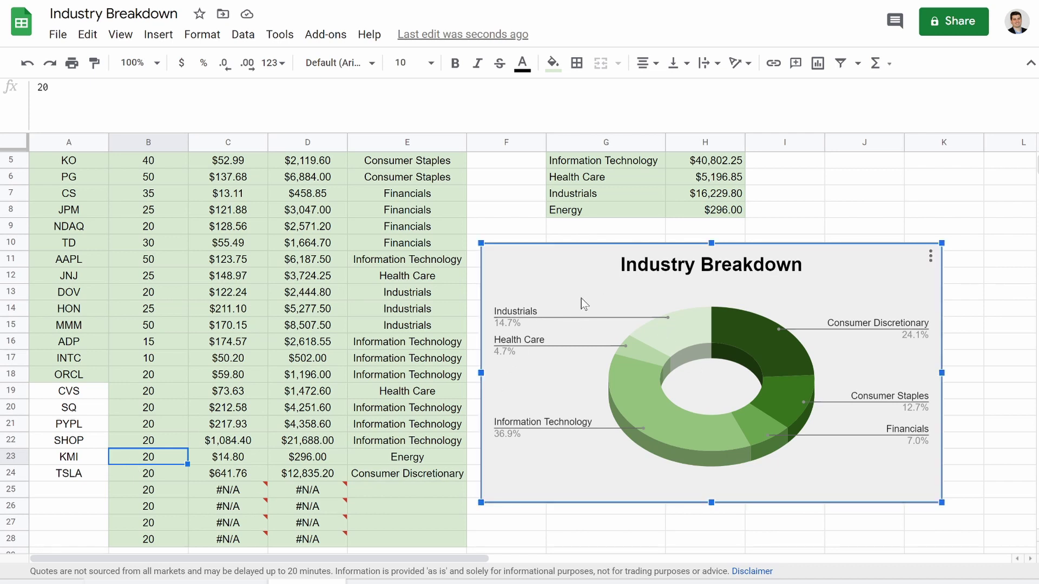
pyautogui.scroll(2, 635, 225)
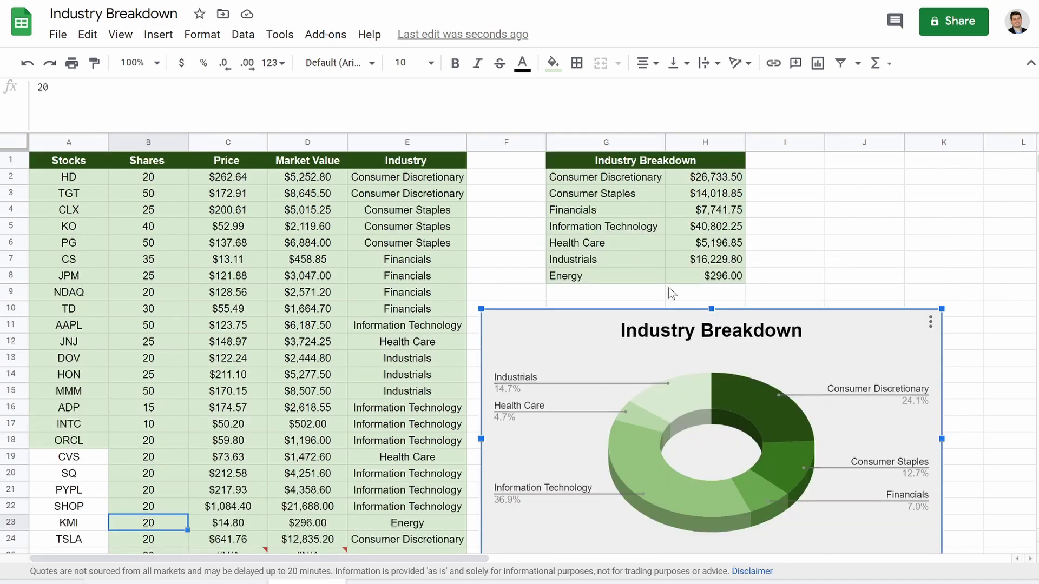
pyautogui.scroll(-3, 678, 268)
pyautogui.scroll(3, 677, 268)
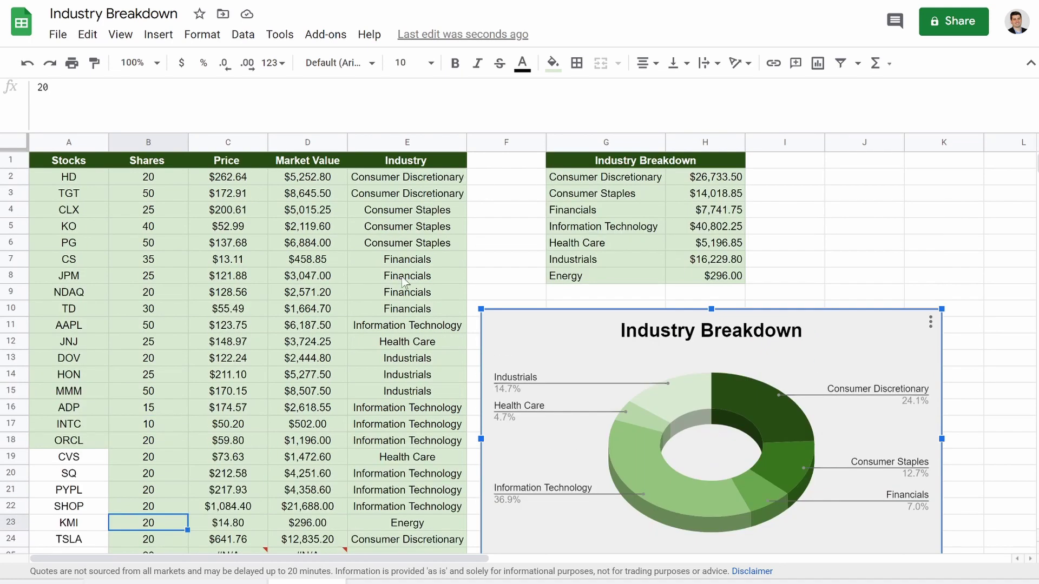
pyautogui.scroll(-3, 277, 333)
# Enter tickers PLUG, F, GE and LOW in A25:A28
pyautogui.click(73, 456)
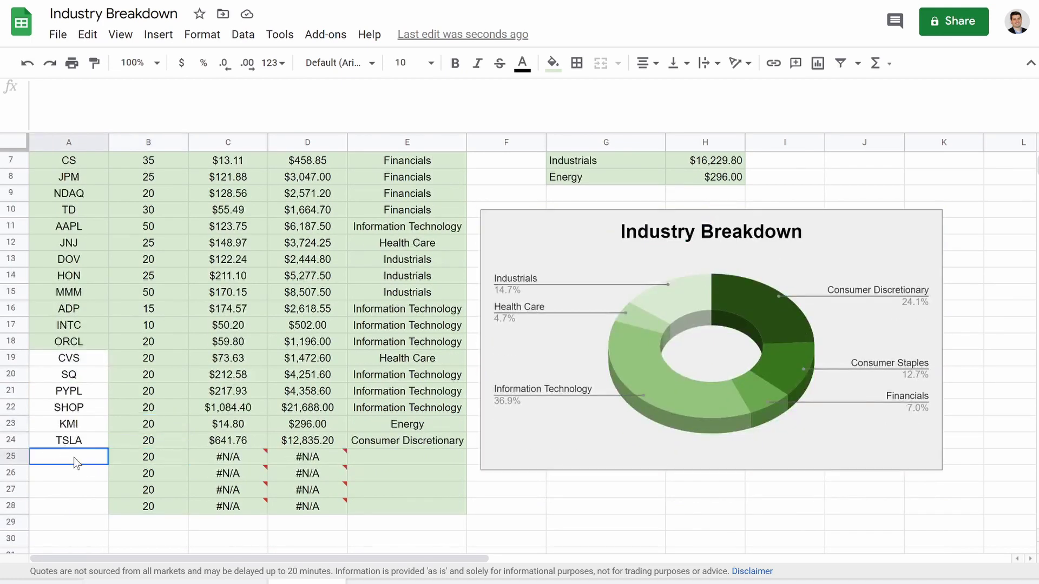
pyautogui.write('PLUG')
pyautogui.press('Return')
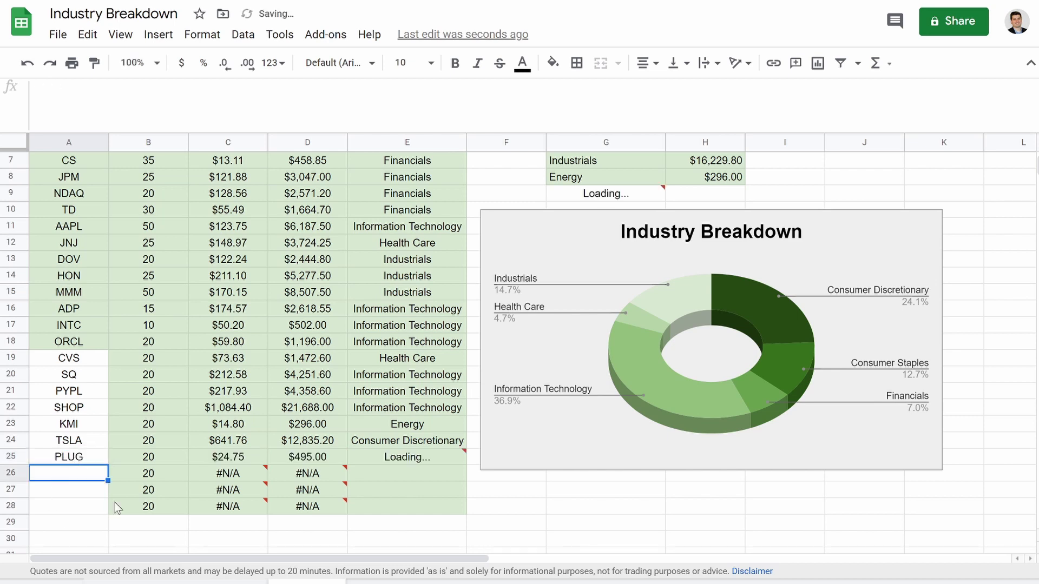
pyautogui.write('F')
pyautogui.press('Return')
pyautogui.write('GE')
pyautogui.press('Return')
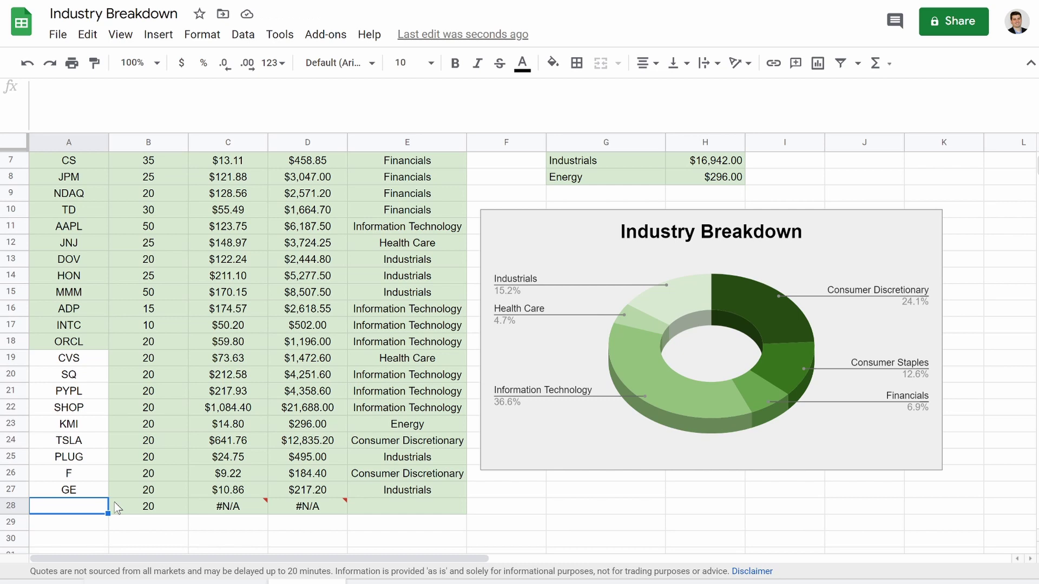
pyautogui.write('LOW')
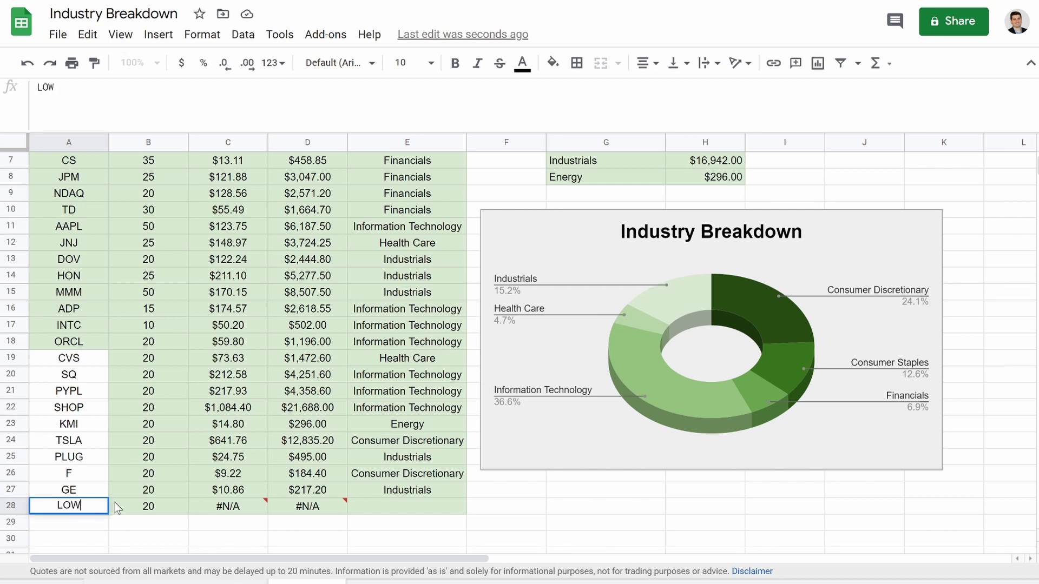
pyautogui.press('Return')
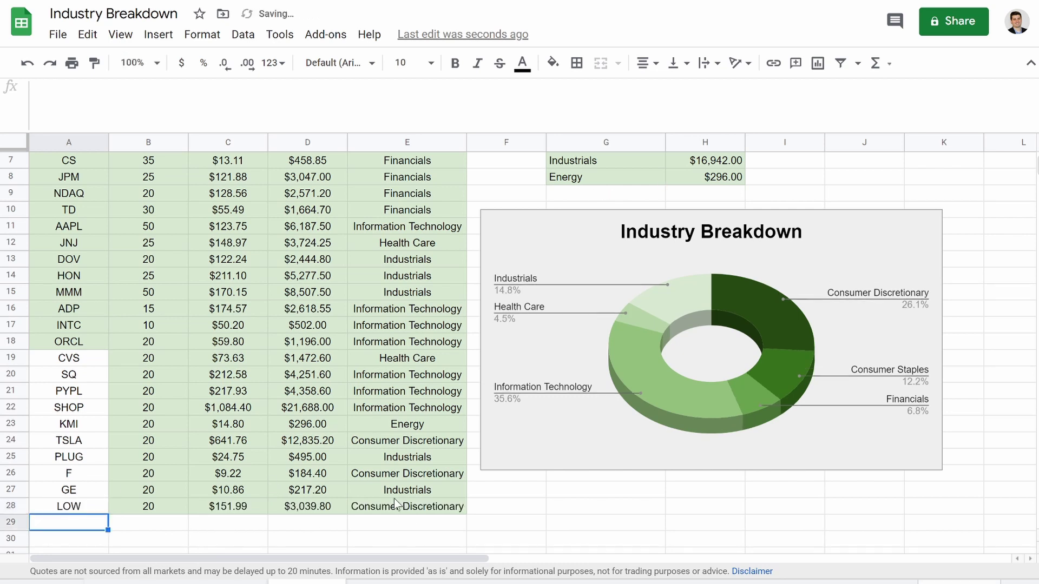
# Add a filter to the stock table and sort it A→Z by the Stocks column
pyautogui.scroll(2, 379, 506)
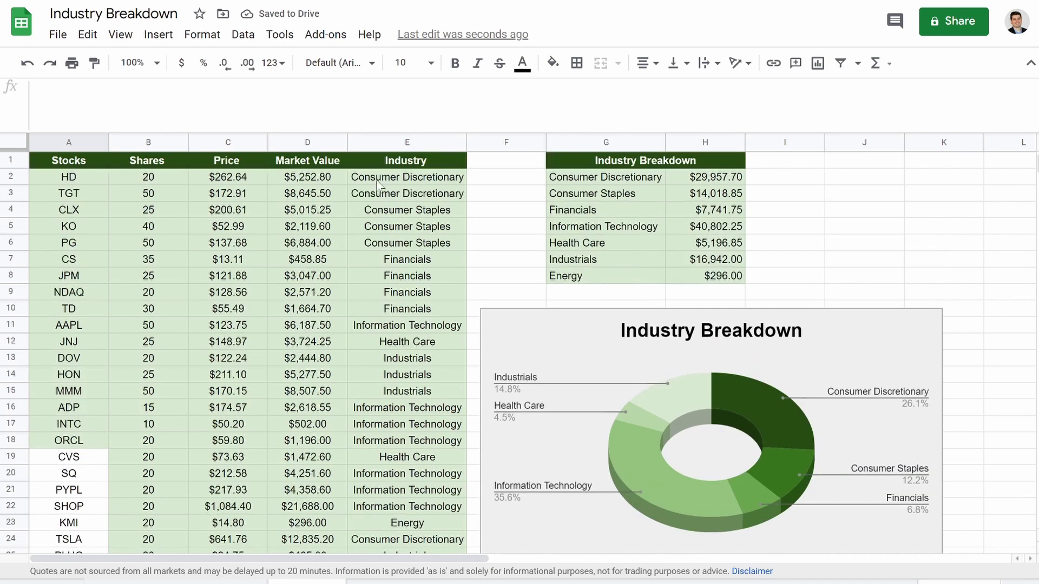
pyautogui.click(434, 165)
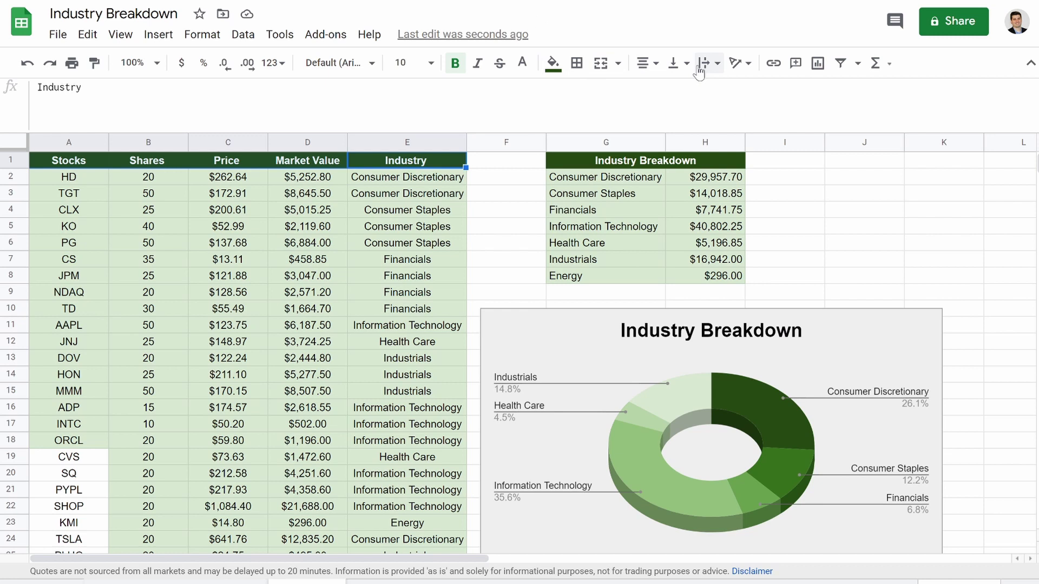
pyautogui.click(845, 64)
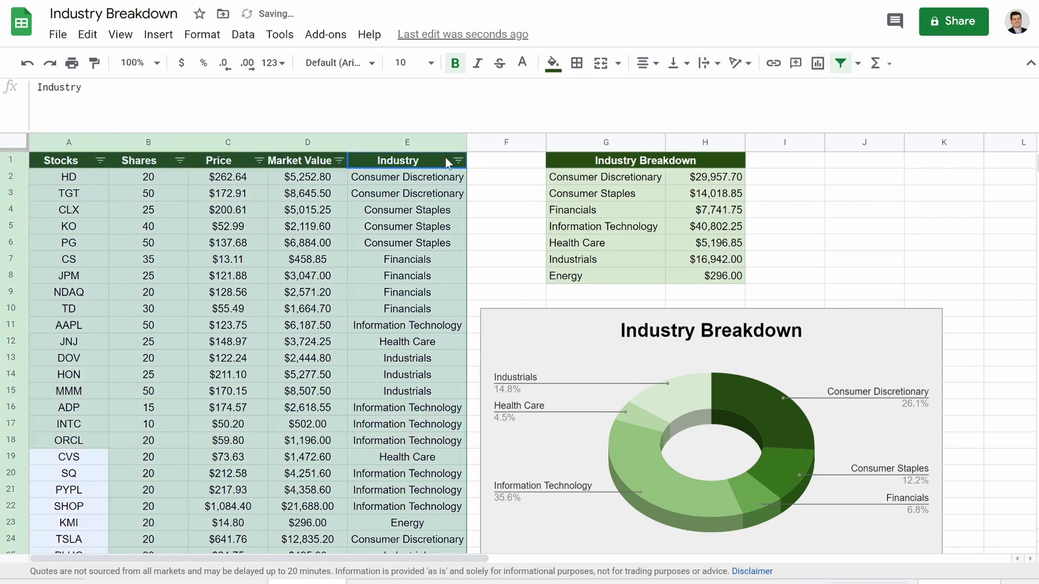
pyautogui.click(99, 160)
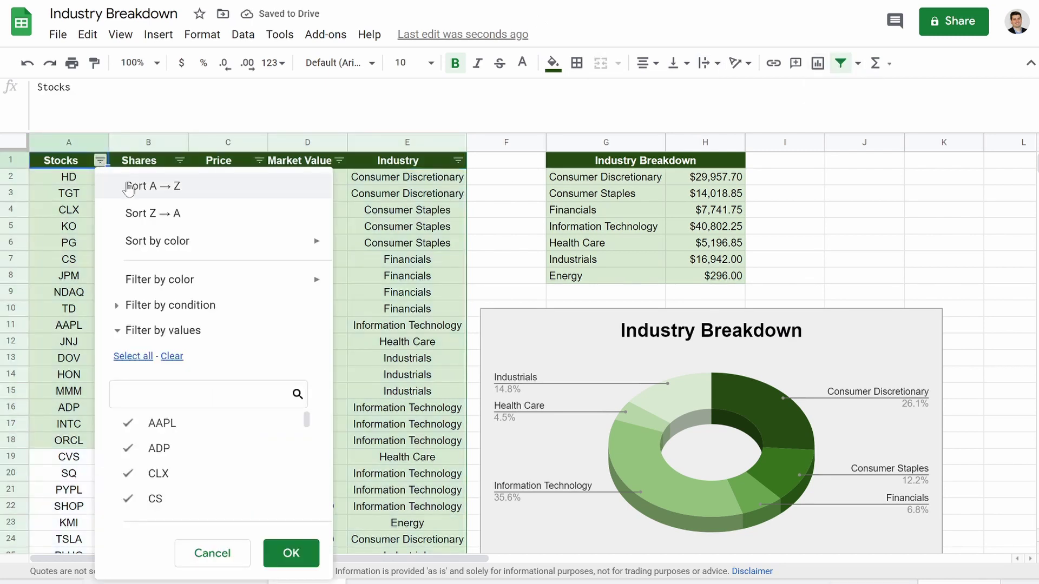
pyautogui.click(130, 185)
# Shade the Stocks column cells A5:A28 light green
pyautogui.scroll(-2, 78, 250)
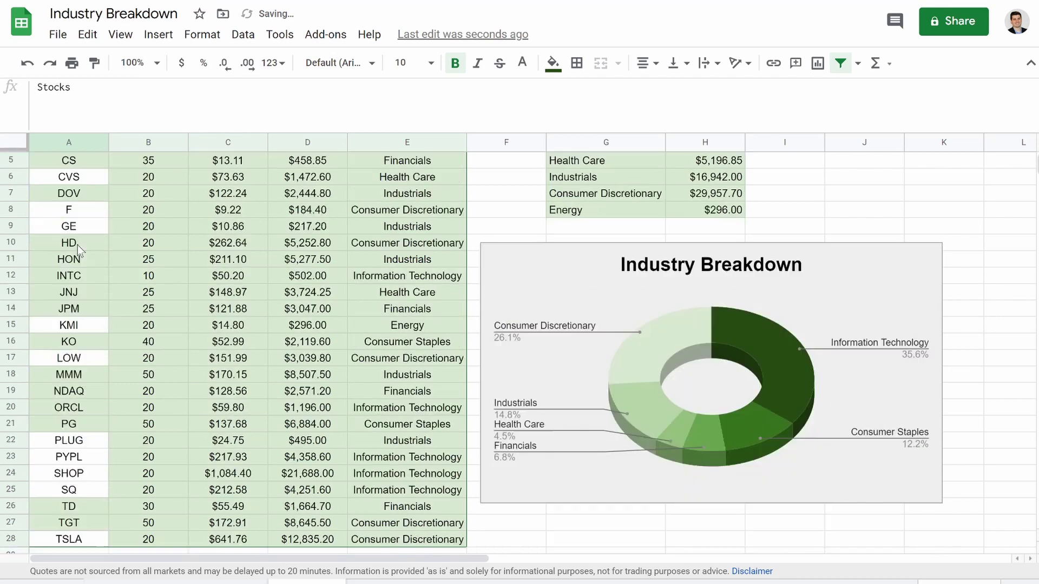
pyautogui.moveTo(66, 162); pyautogui.dragTo(57, 480)
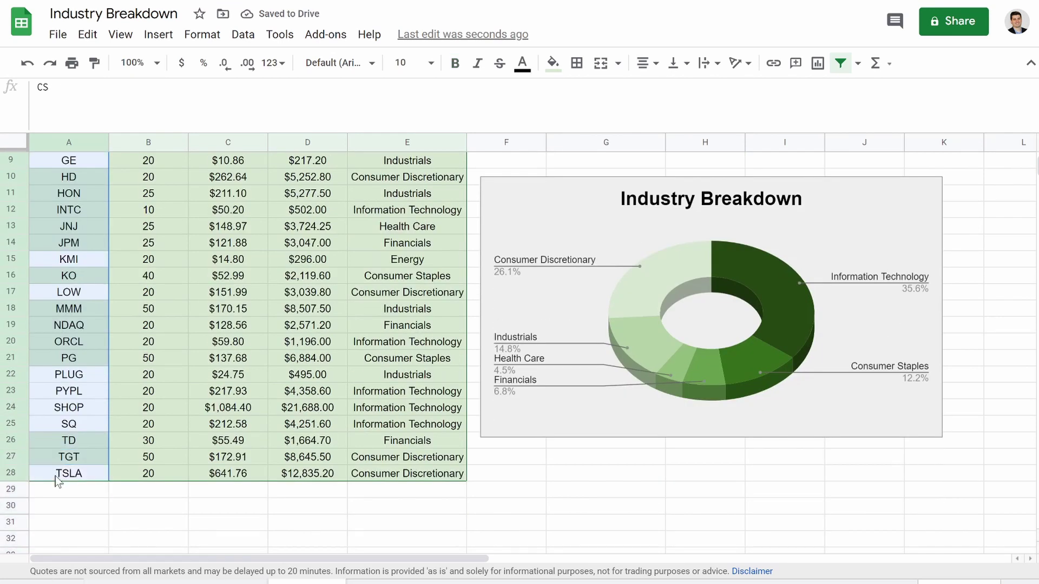
pyautogui.click(553, 63)
pyautogui.click(629, 158)
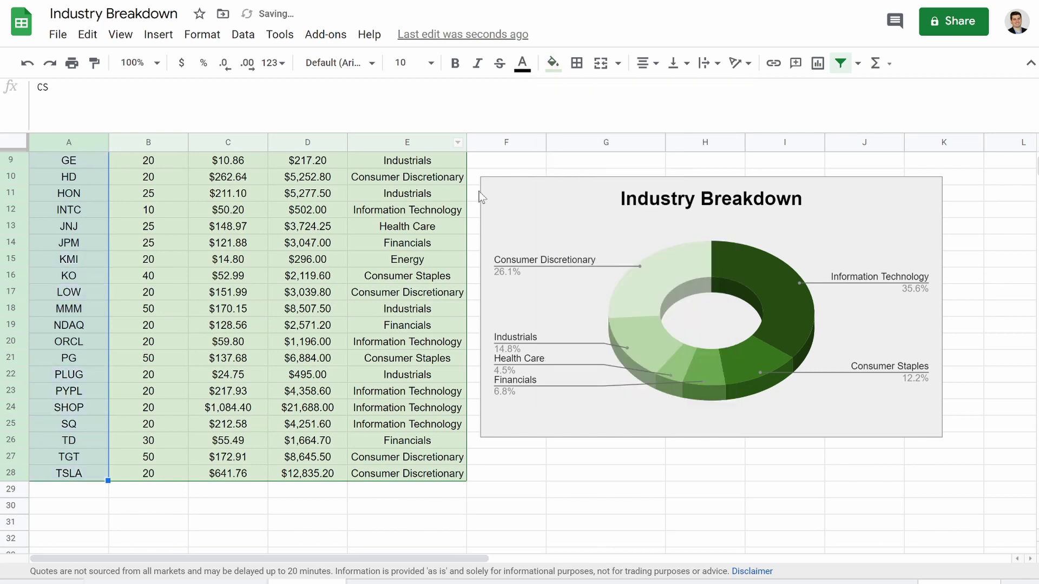
pyautogui.click(313, 287)
pyautogui.scroll(3, 313, 287)
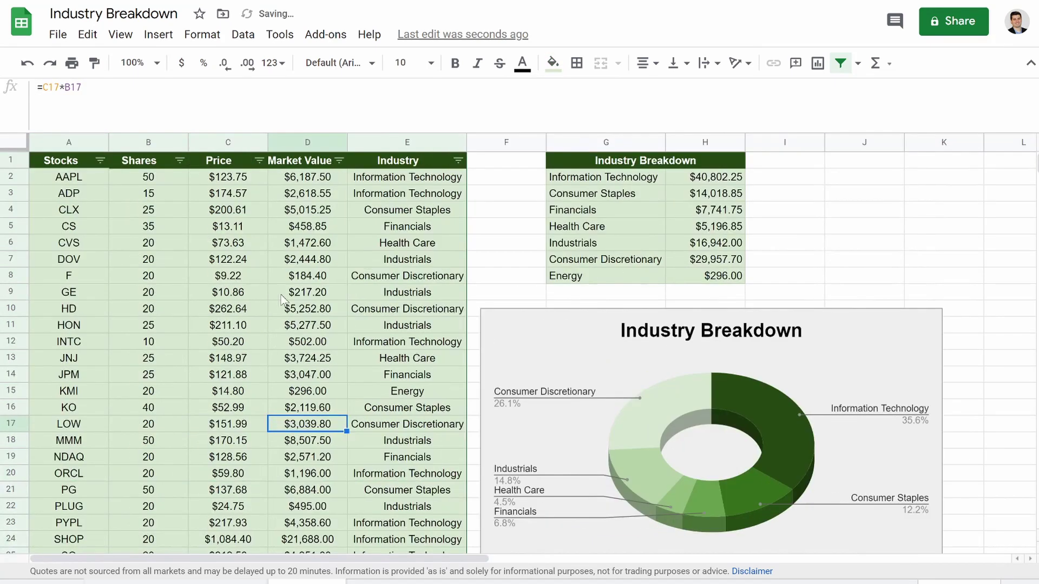
# Review the industry formulas in E2, E3, E4 and the UNIQUE formula in G2
pyautogui.click(406, 182)
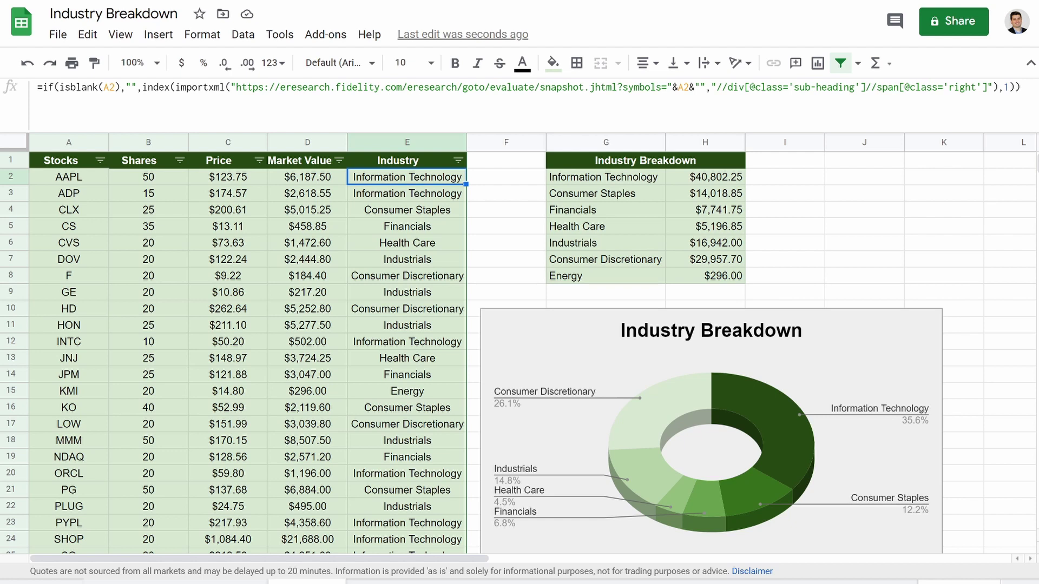
pyautogui.click(381, 199)
pyautogui.click(382, 215)
pyautogui.doubleClick(382, 216)
pyautogui.click(632, 182)
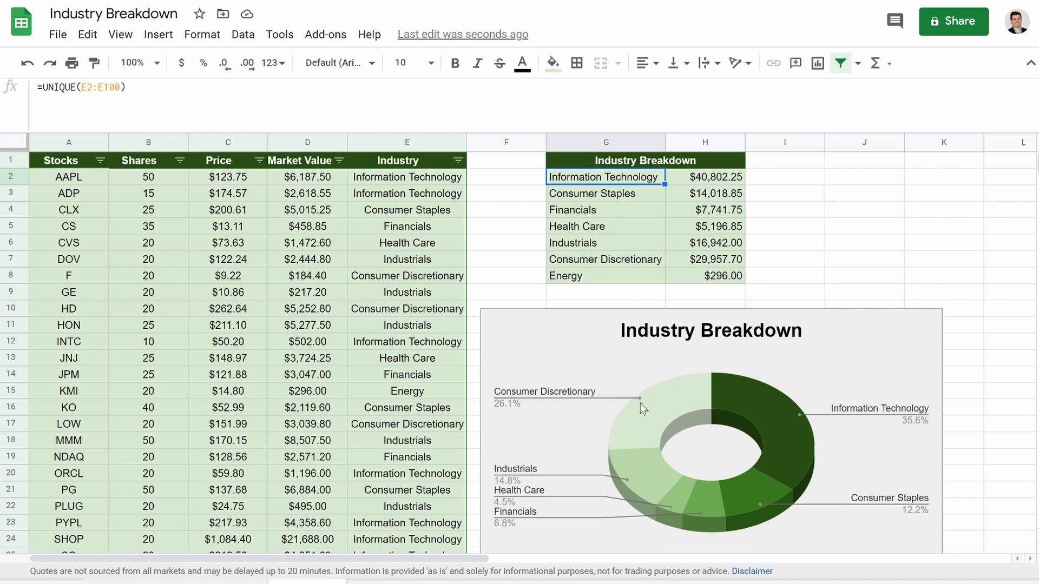
# Nudge the Industry Breakdown chart slightly up beneath the summary table
pyautogui.scroll(-1, 641, 404)
pyautogui.scroll(1, 620, 433)
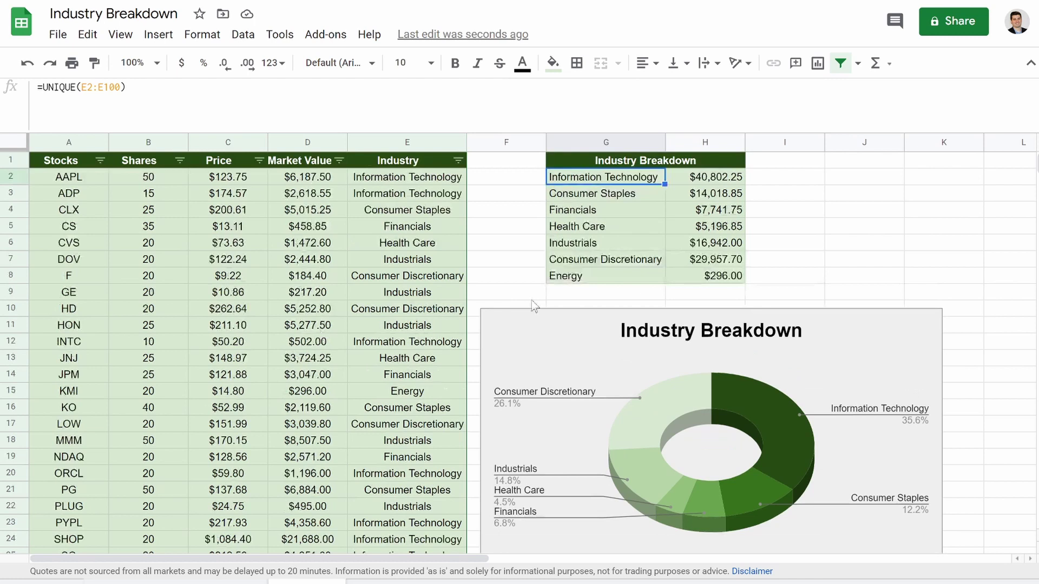
pyautogui.click(570, 326)
pyautogui.moveTo(569, 326); pyautogui.dragTo(571, 309)
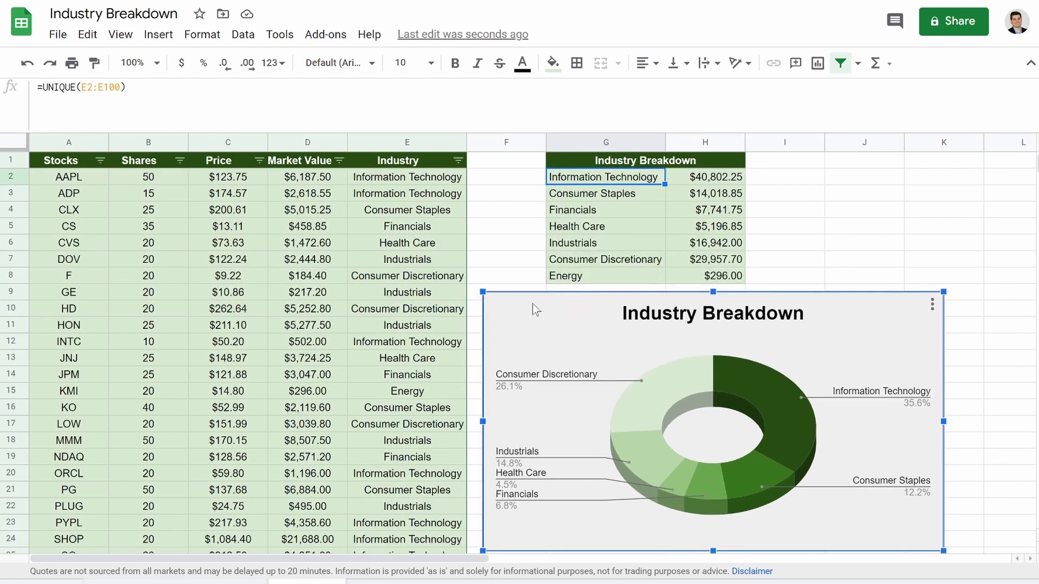